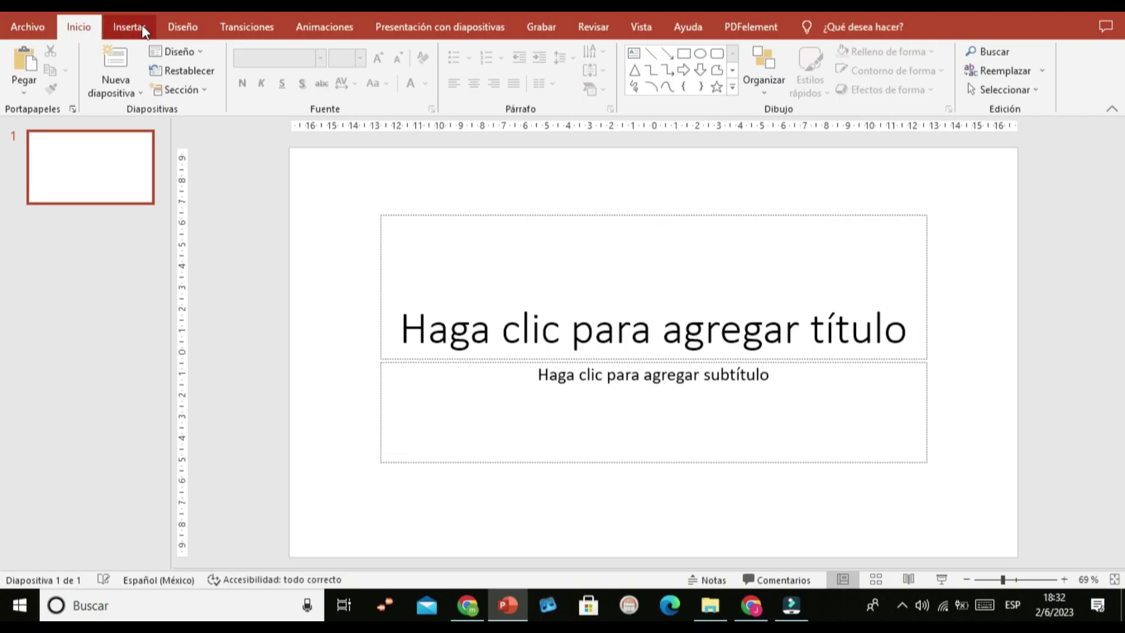
Step: Change the slide size to A4 through the custom size dialog, choosing Ensure Fit
left_click(177, 26)
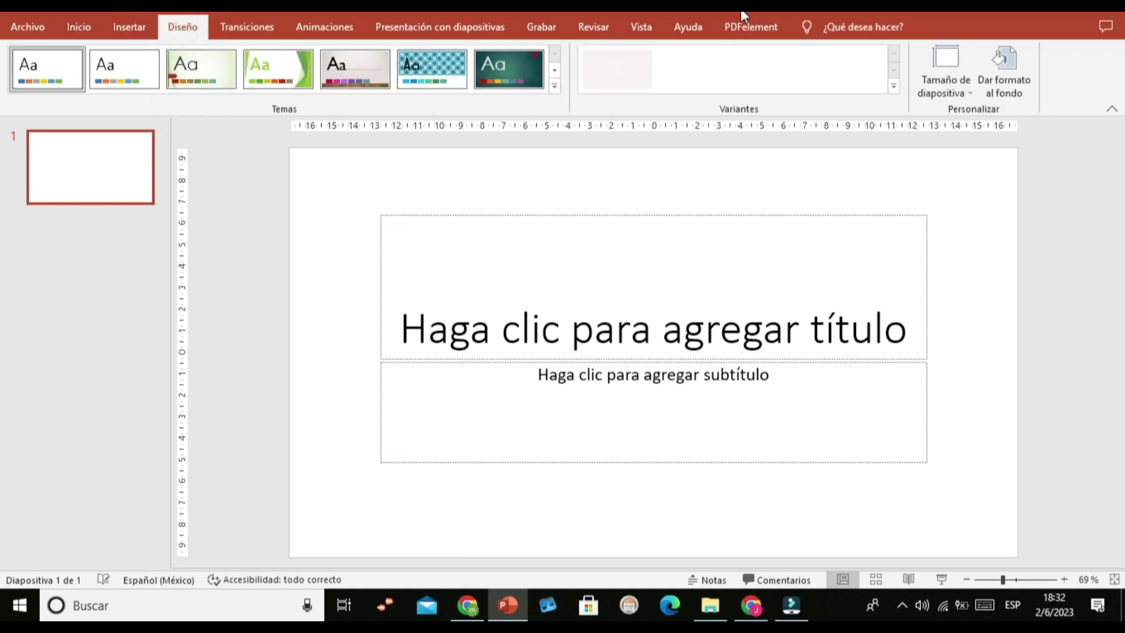
left_click(962, 92)
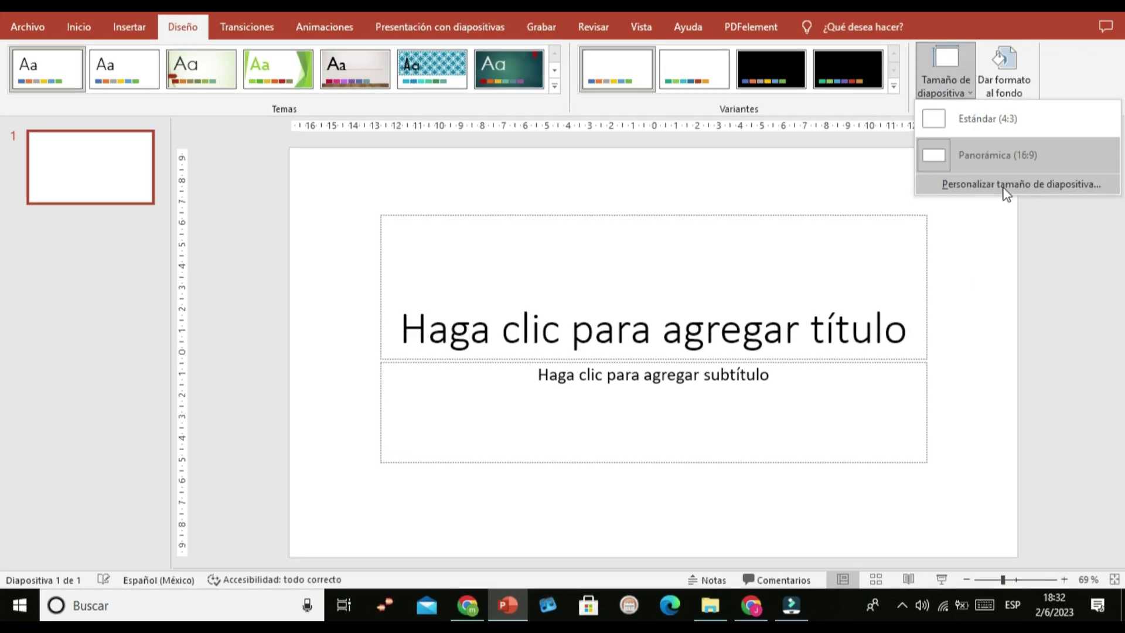
left_click(1006, 185)
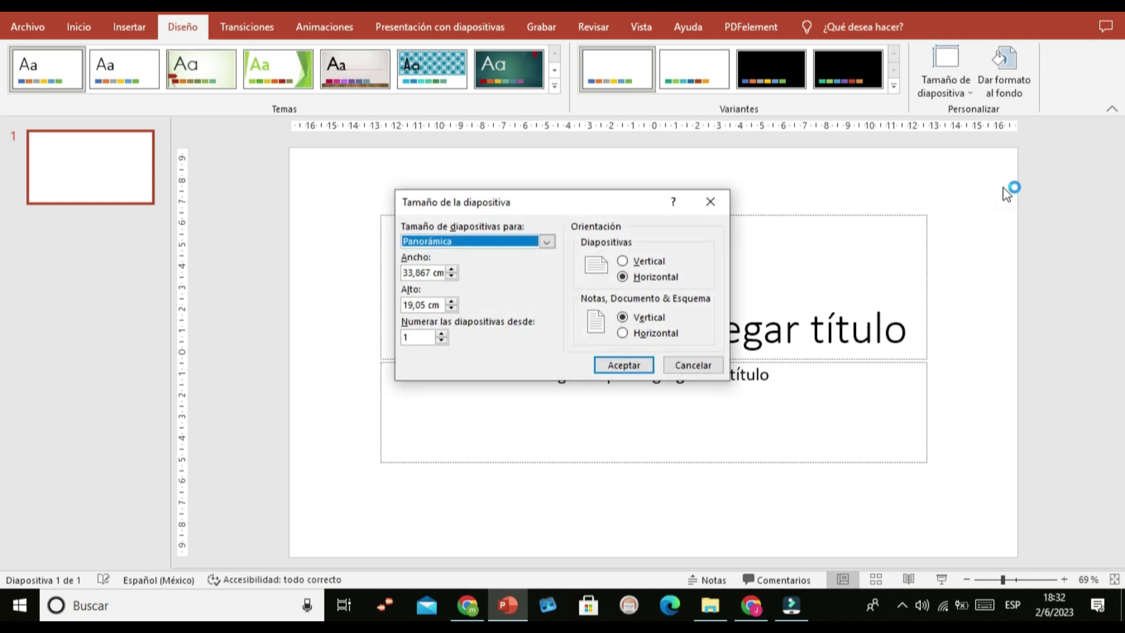
left_click(551, 242)
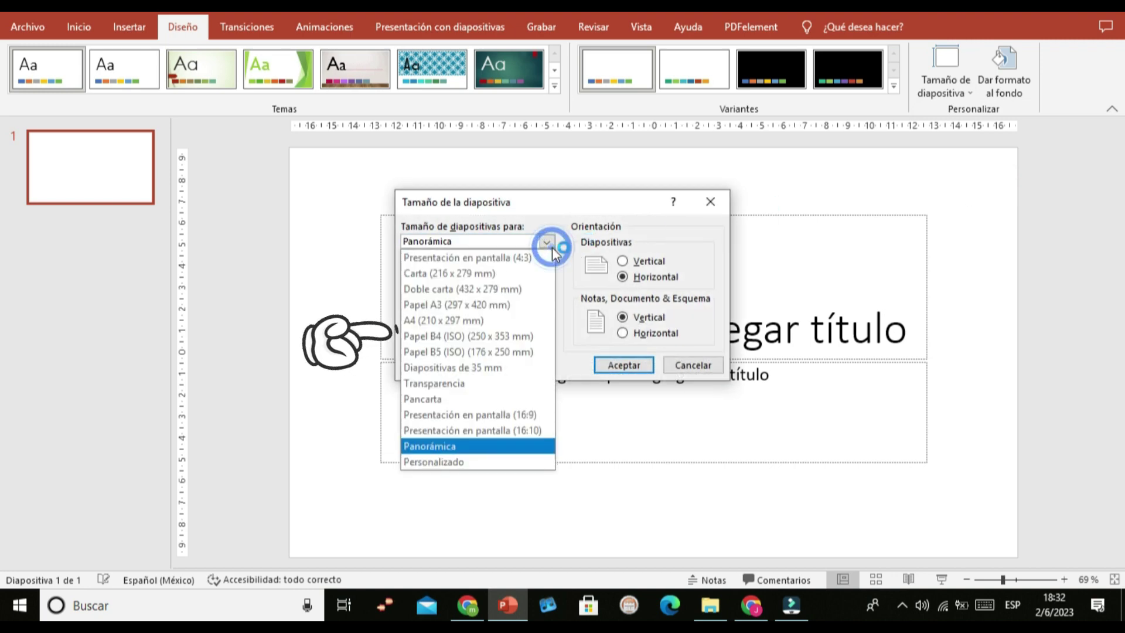
left_click(508, 326)
left_click(644, 365)
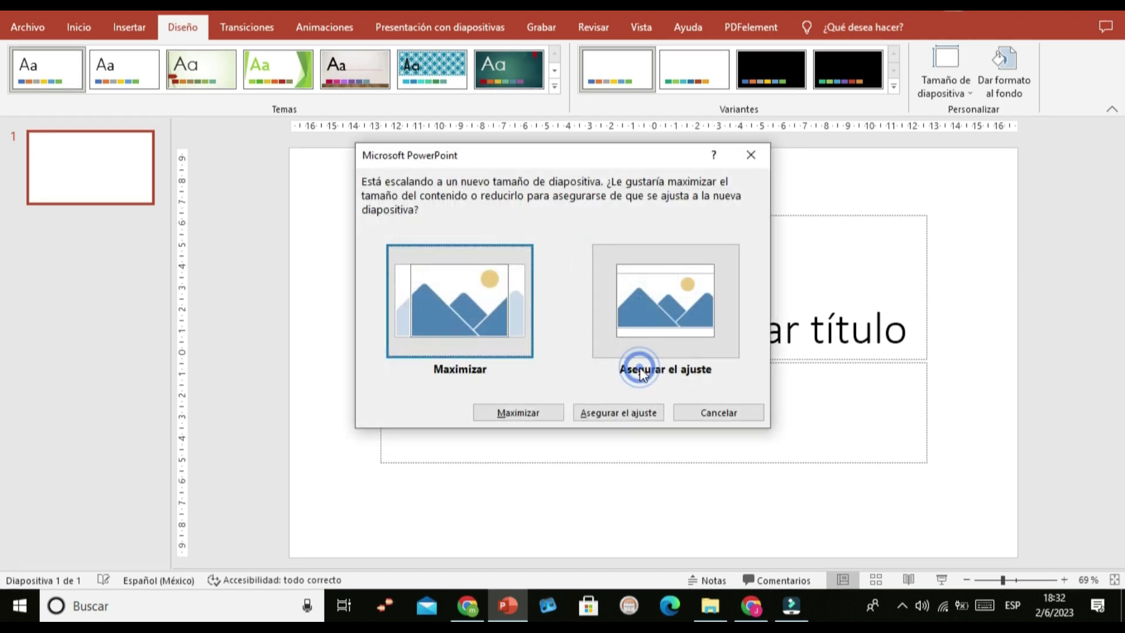
left_click(666, 326)
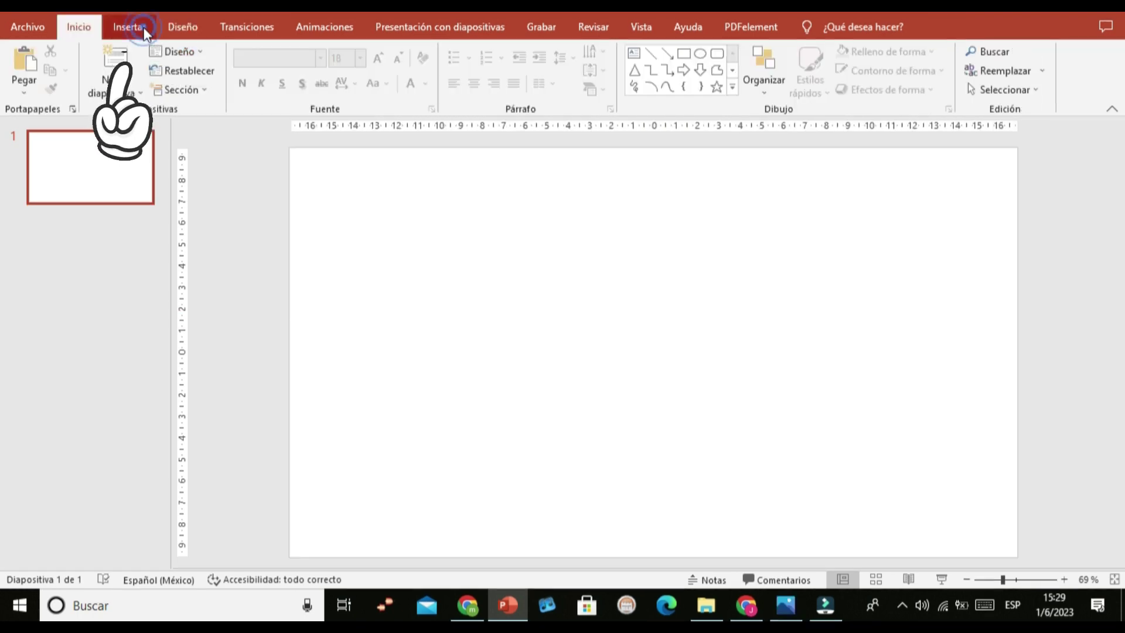
Step: Insert the picture 2237.jpg from the user folder on drive D
left_click(129, 27)
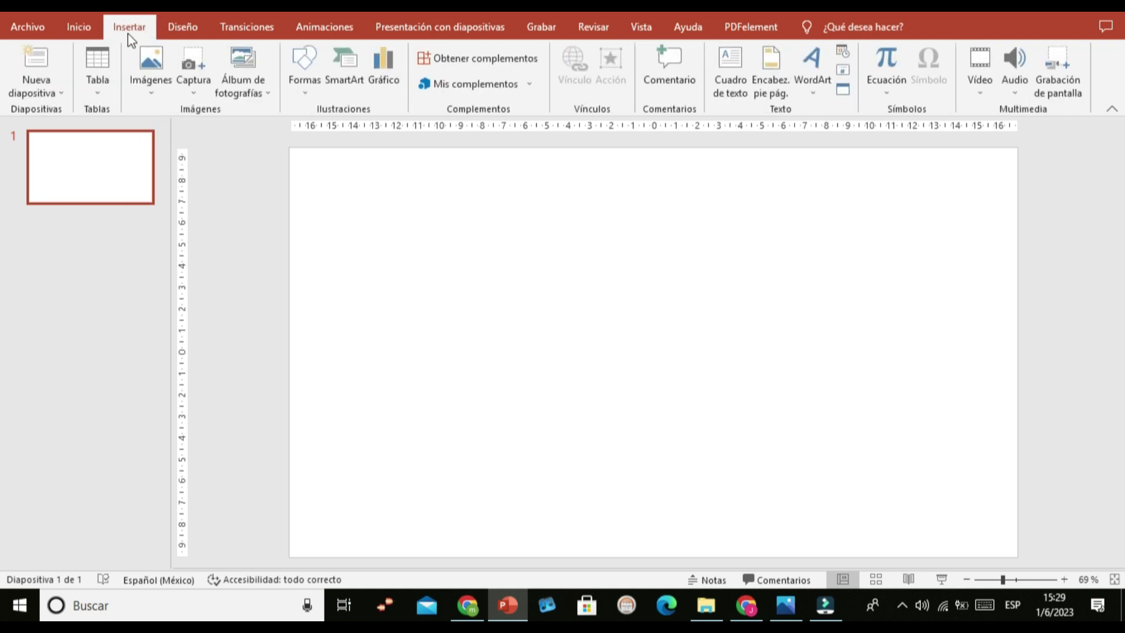
left_click(149, 89)
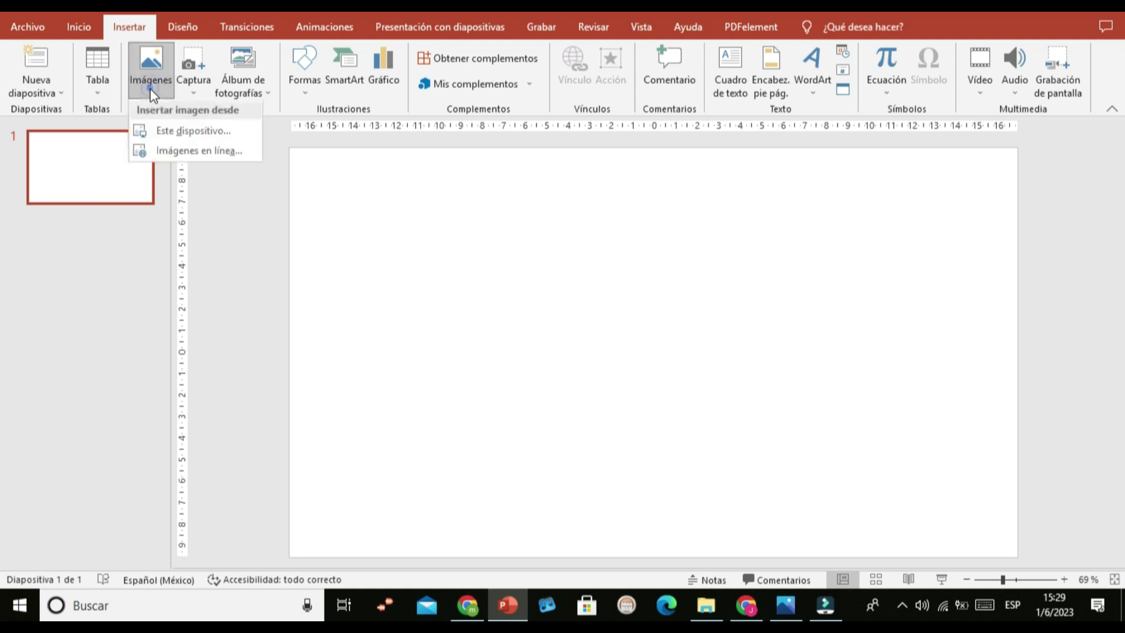
left_click(187, 134)
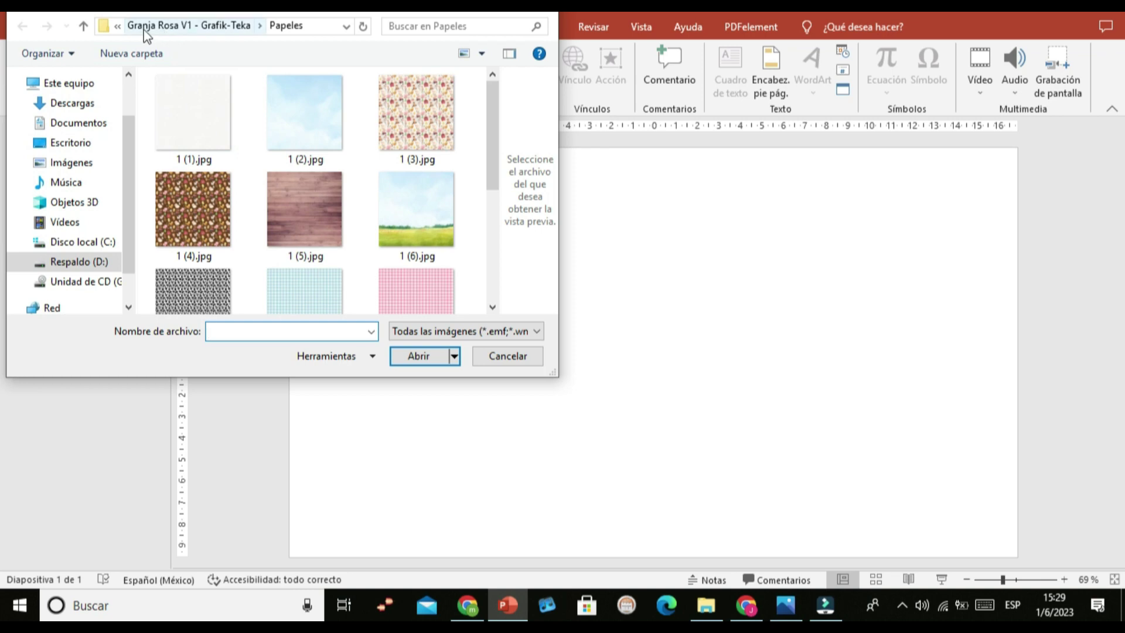
left_click(118, 25)
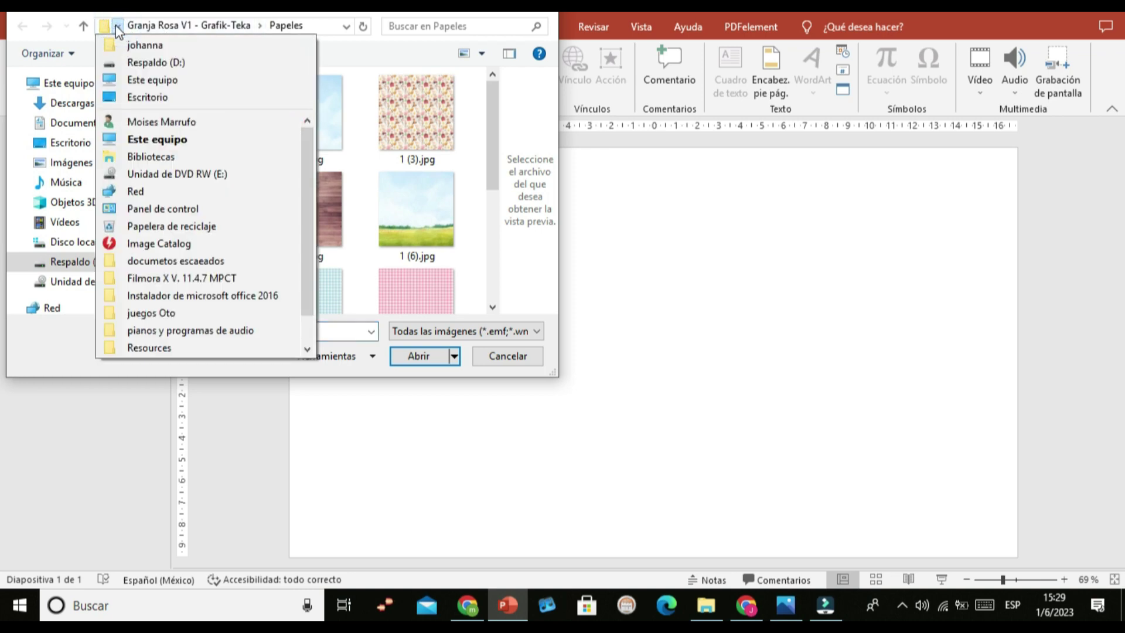
left_click(141, 45)
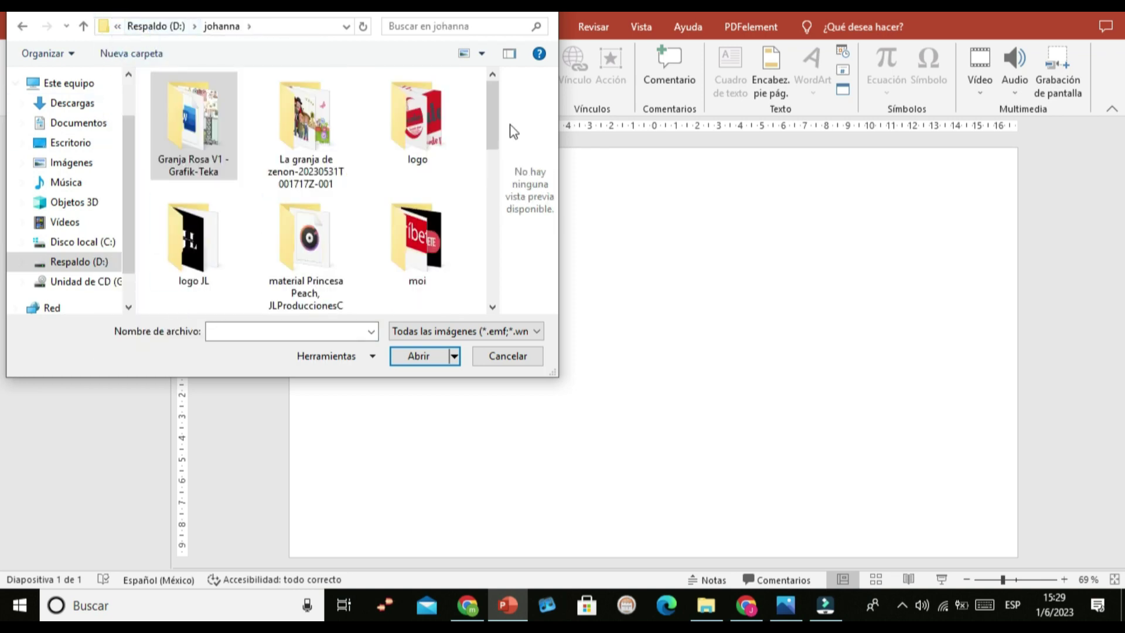
left_click_drag(490, 122, 488, 178)
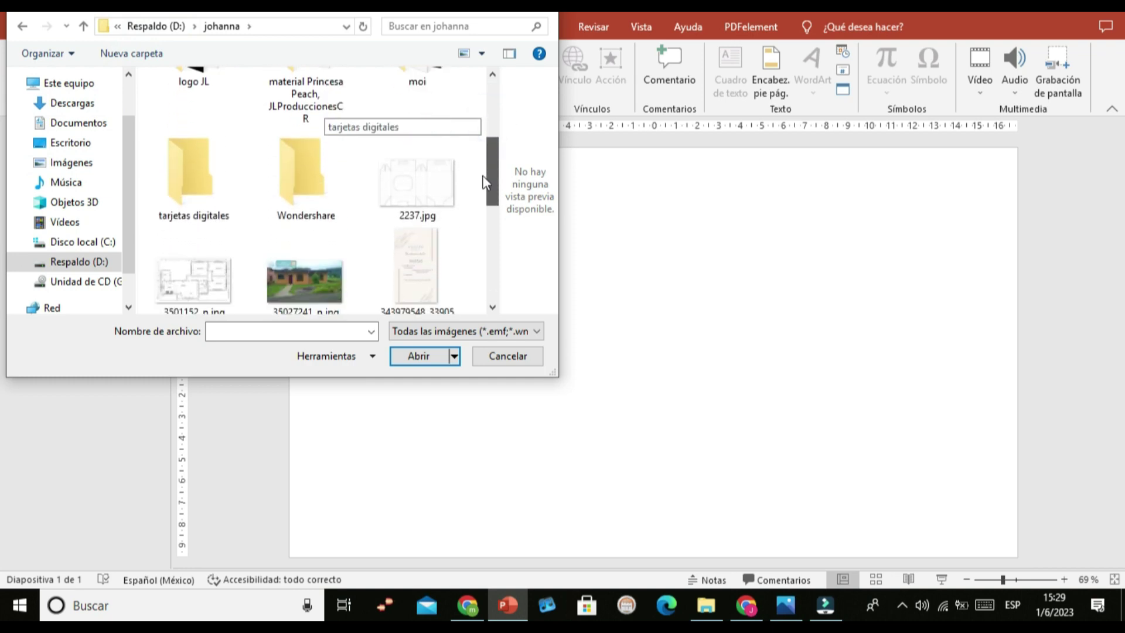
left_click(445, 163)
left_click(416, 357)
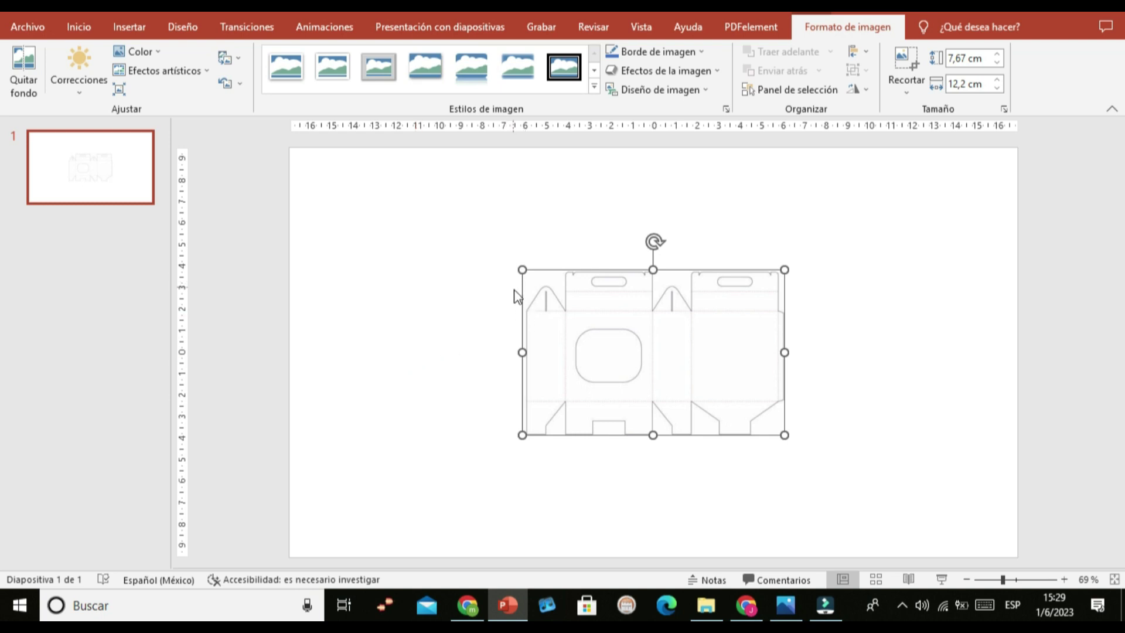
Step: Enlarge the template picture to 19,03 × 30,25 cm, aligned to the slide's left edge
left_click_drag(520, 267, 380, 148)
left_click_drag(514, 355, 474, 359)
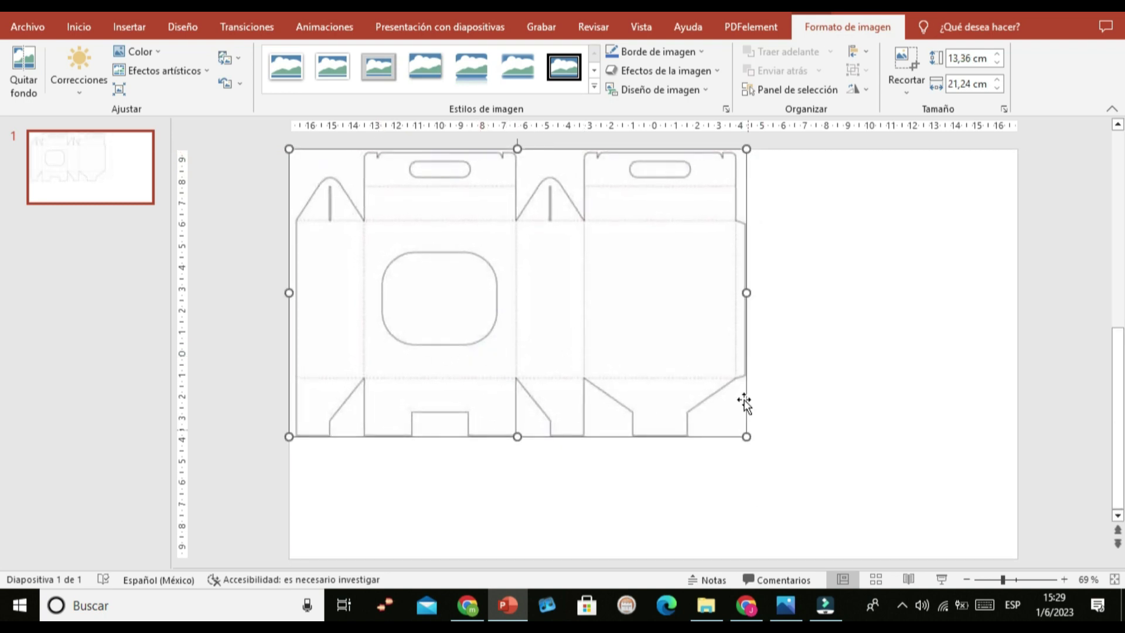
left_click_drag(746, 435, 942, 538)
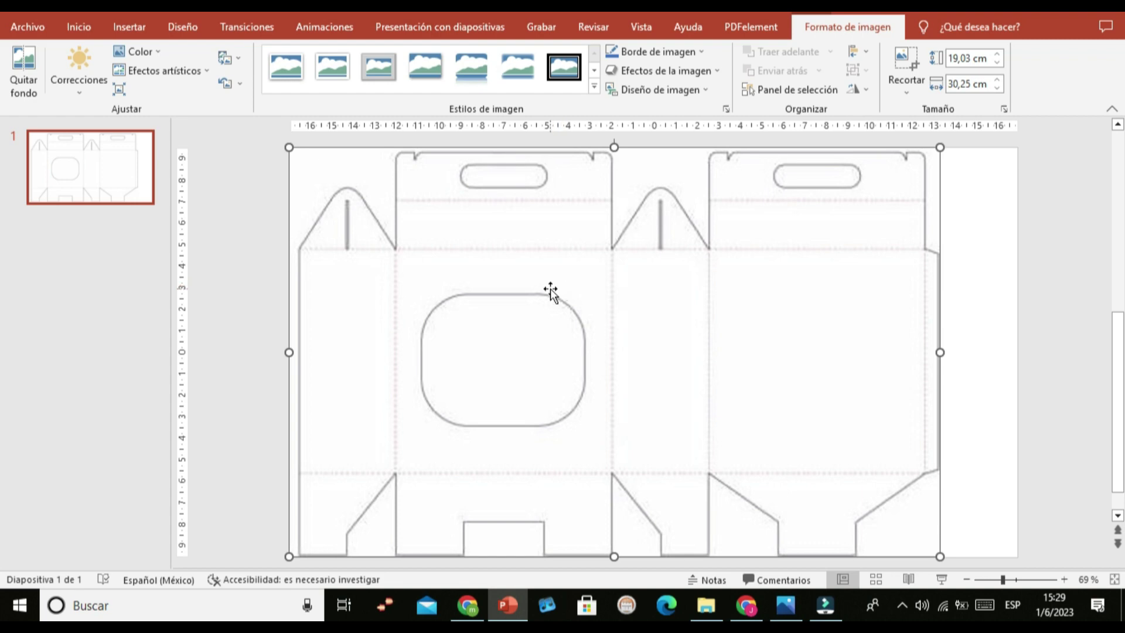
left_click(130, 28)
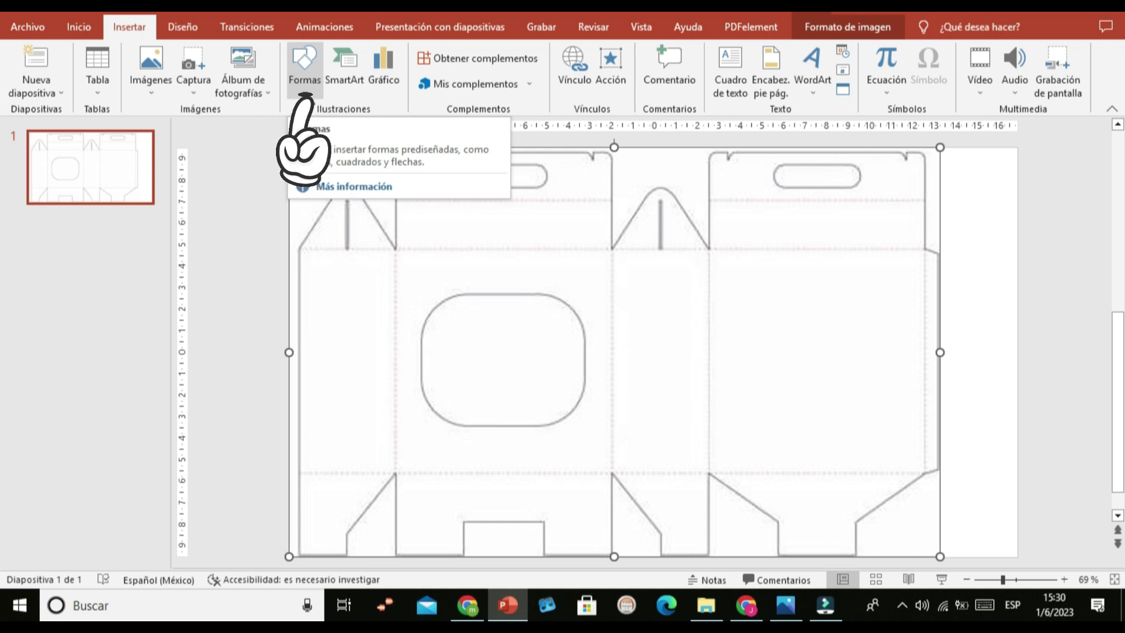
Step: Draw a rectangle over the template's narrow left side panel
left_click(305, 99)
left_click(349, 128)
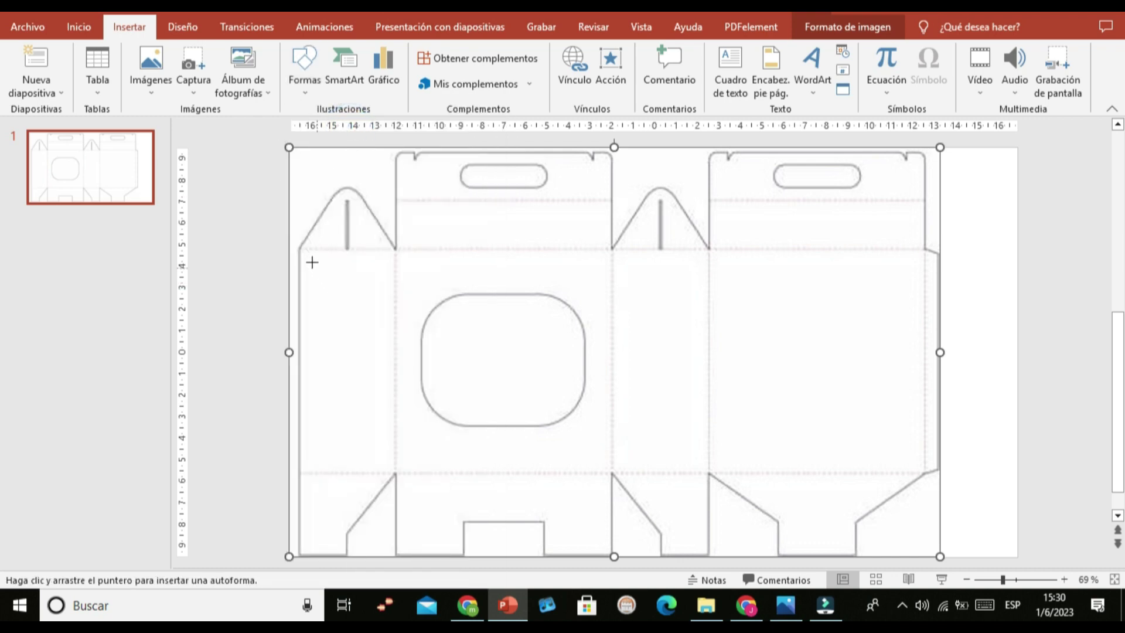
left_click_drag(300, 251, 395, 474)
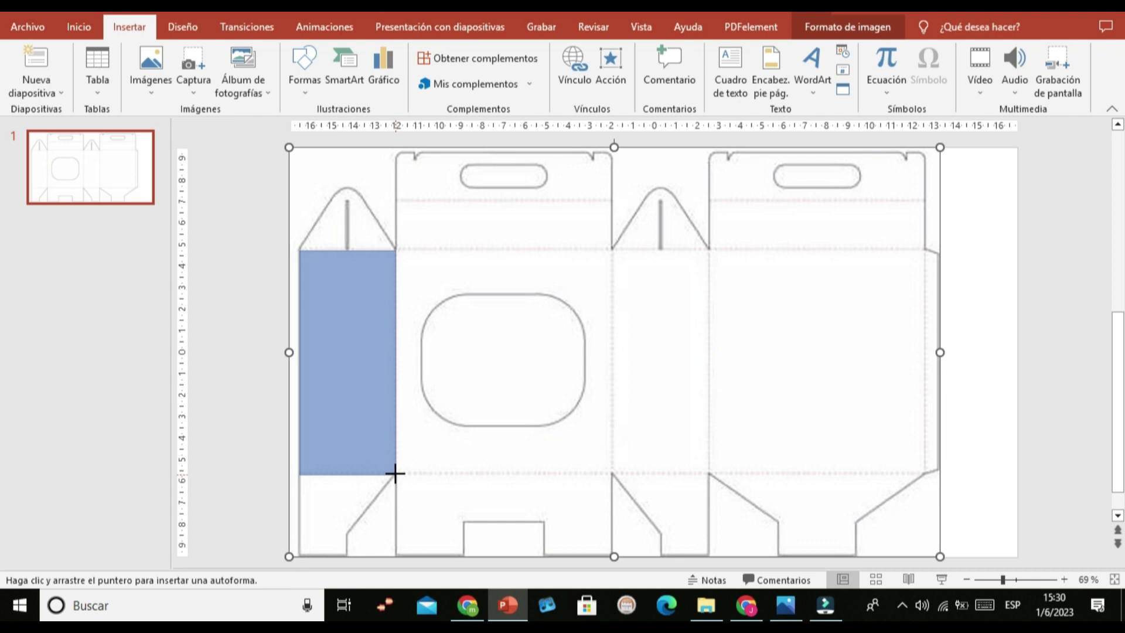
left_click_drag(395, 472, 396, 475)
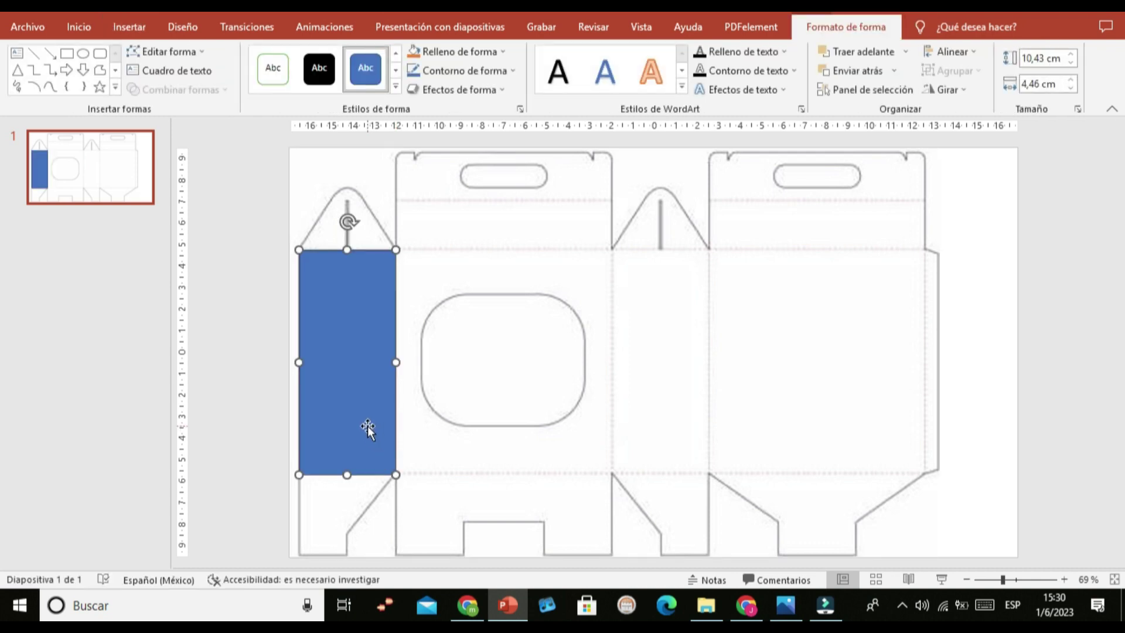
Step: Give the rectangle a white fill and a grey outline
left_click(477, 53)
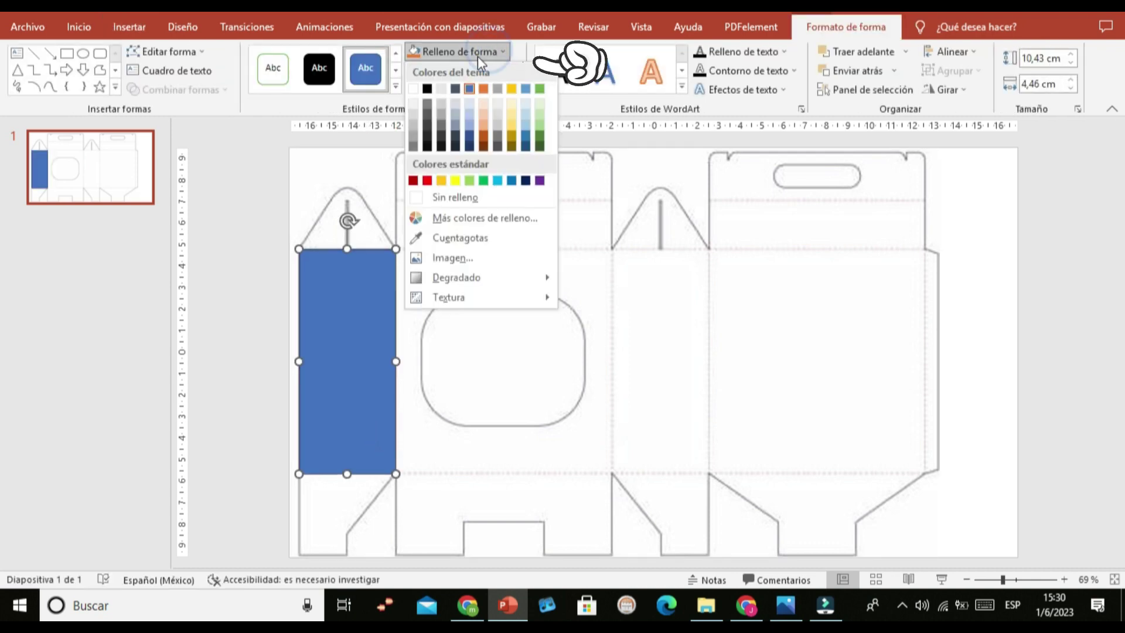
left_click(415, 89)
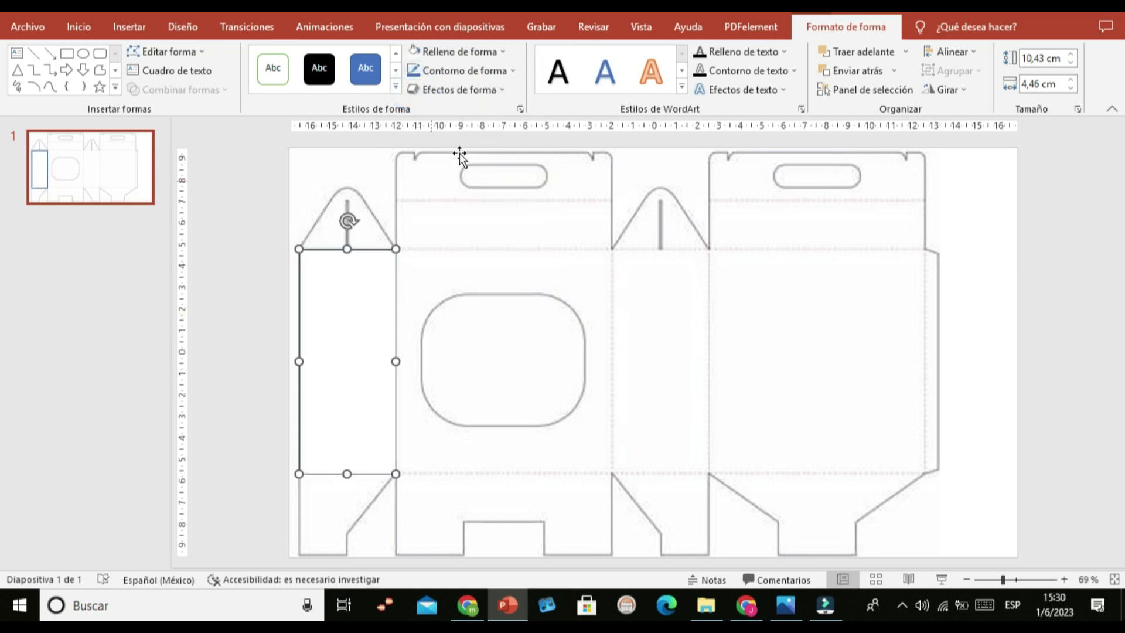
left_click(512, 70)
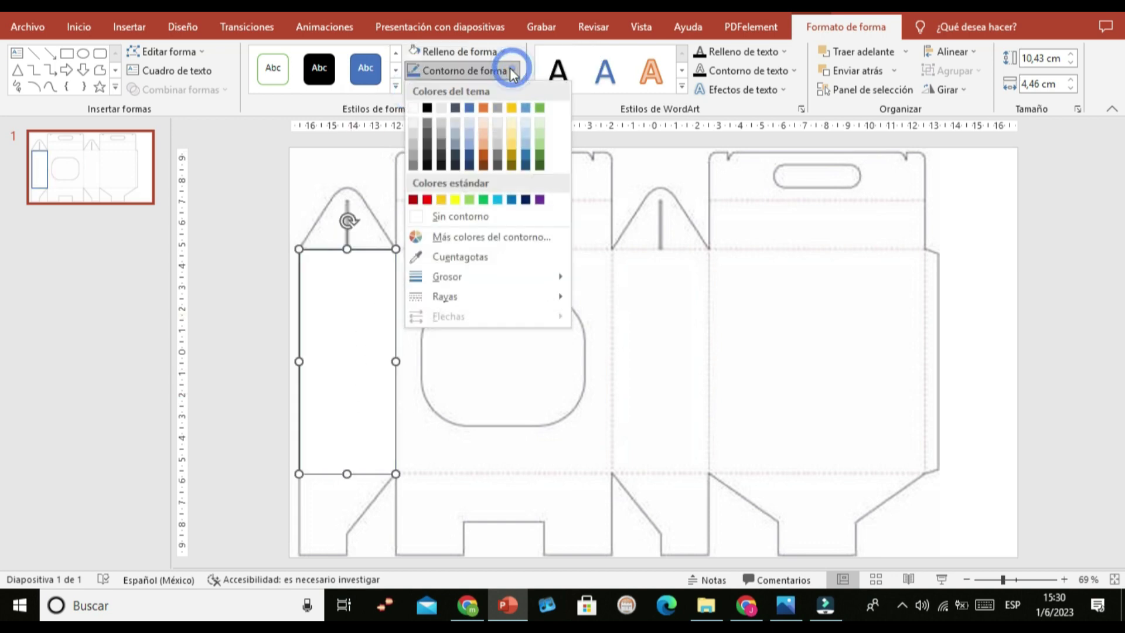
left_click(413, 156)
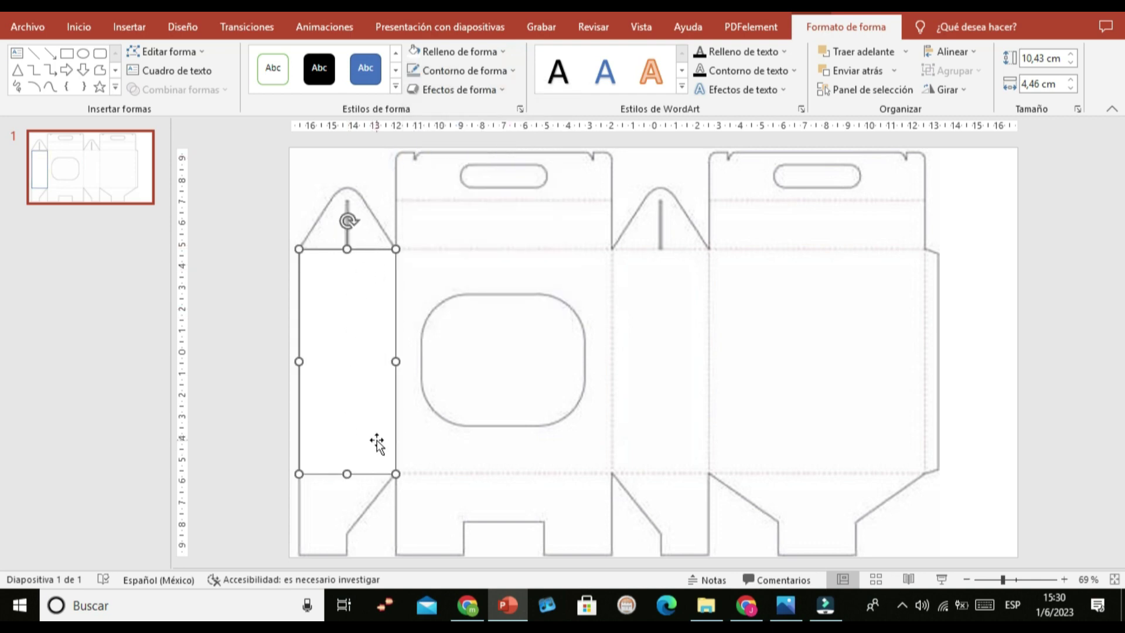
Step: Draw a white, grey-outlined rectangle over the front panel up to its top fold
left_click(66, 56)
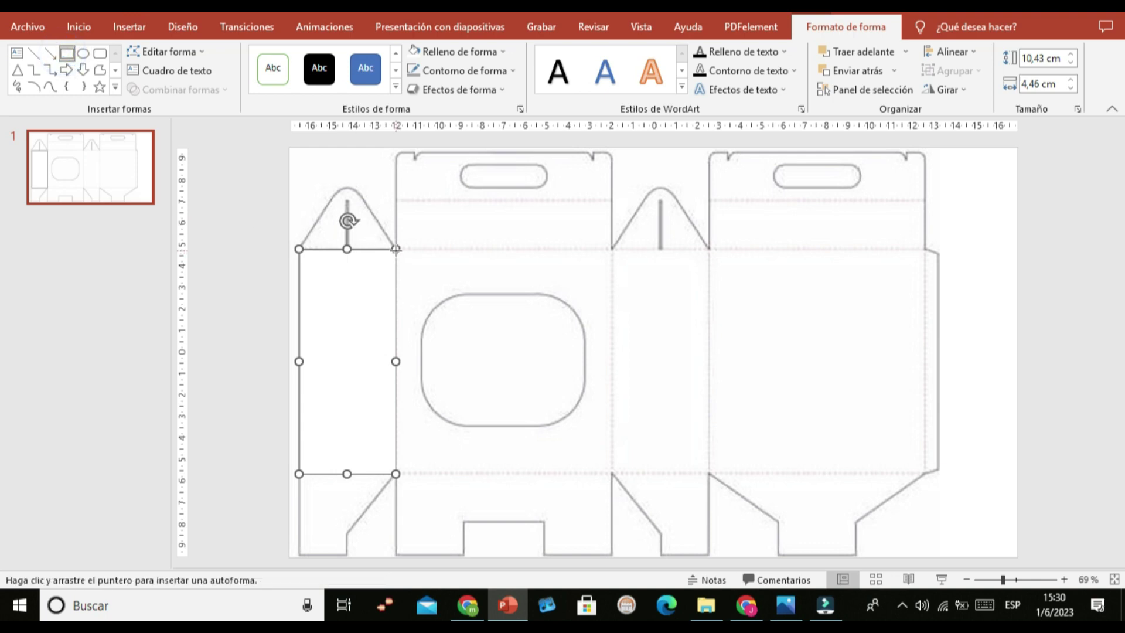
left_click_drag(405, 257, 612, 474)
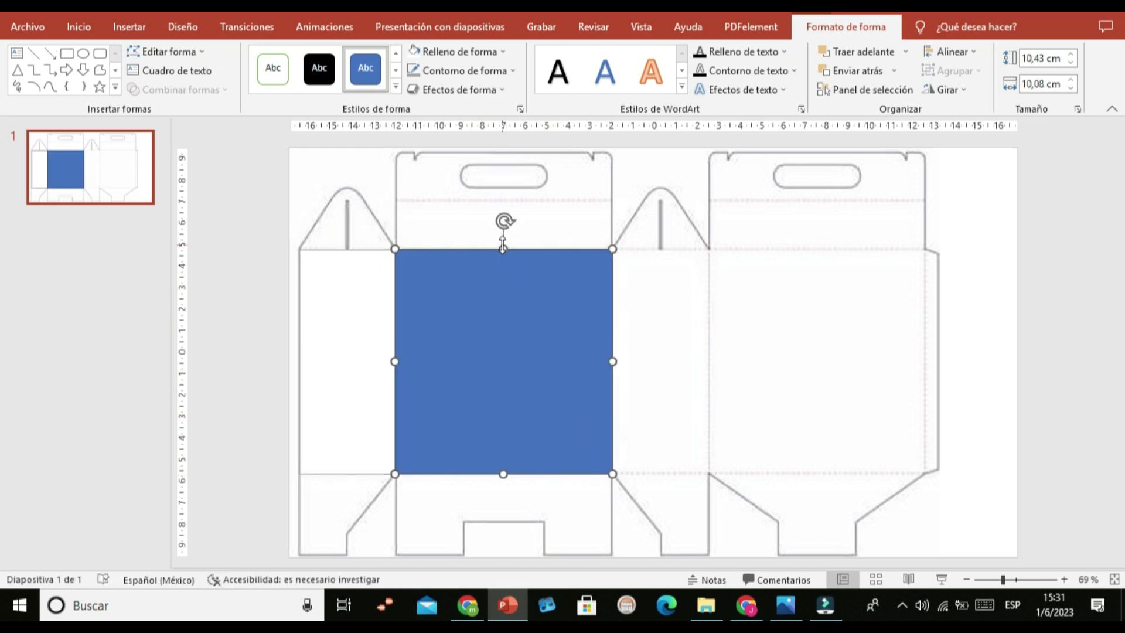
left_click_drag(503, 246, 503, 249)
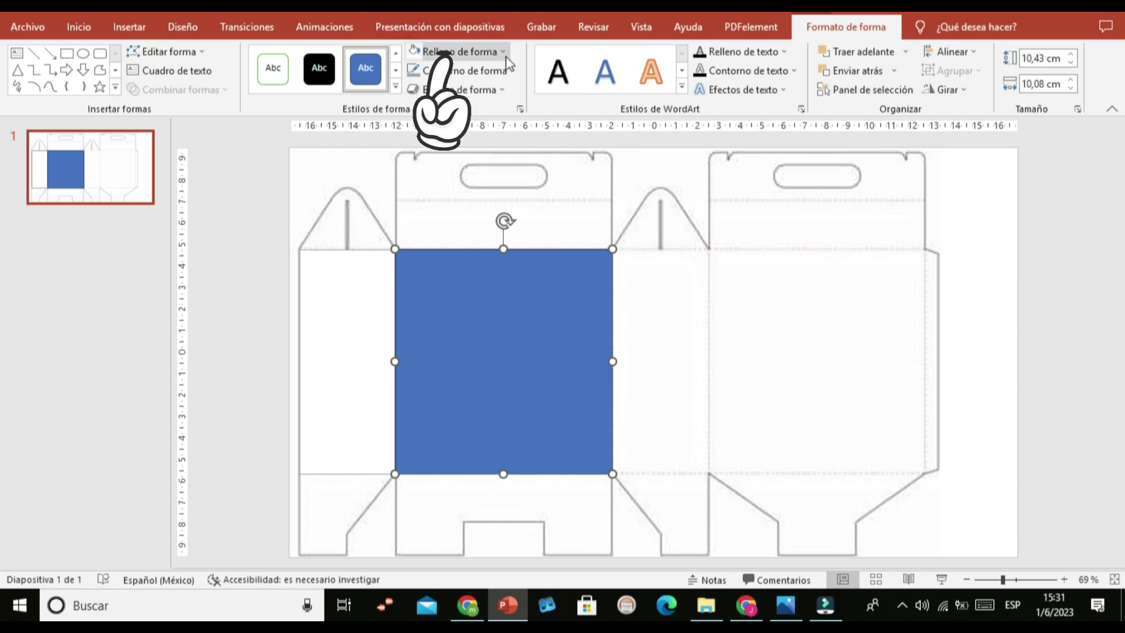
left_click(414, 53)
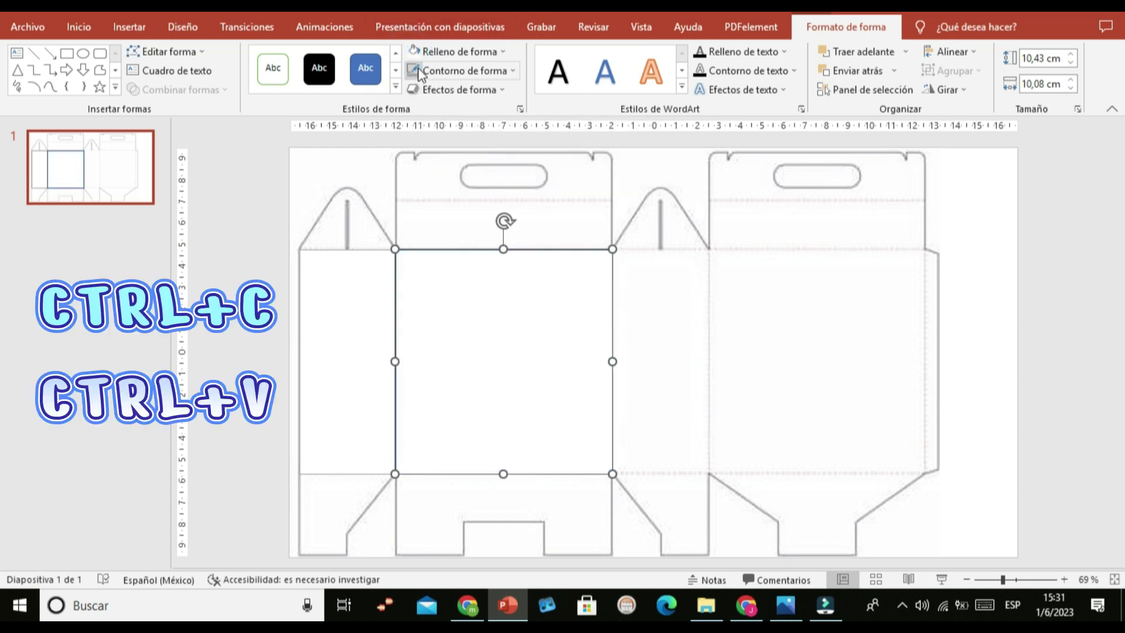
Step: Duplicate the narrow side rectangle onto the second side panel
key("ctrl+c")
key("ctrl+v")
left_click_drag(345, 354, 649, 343)
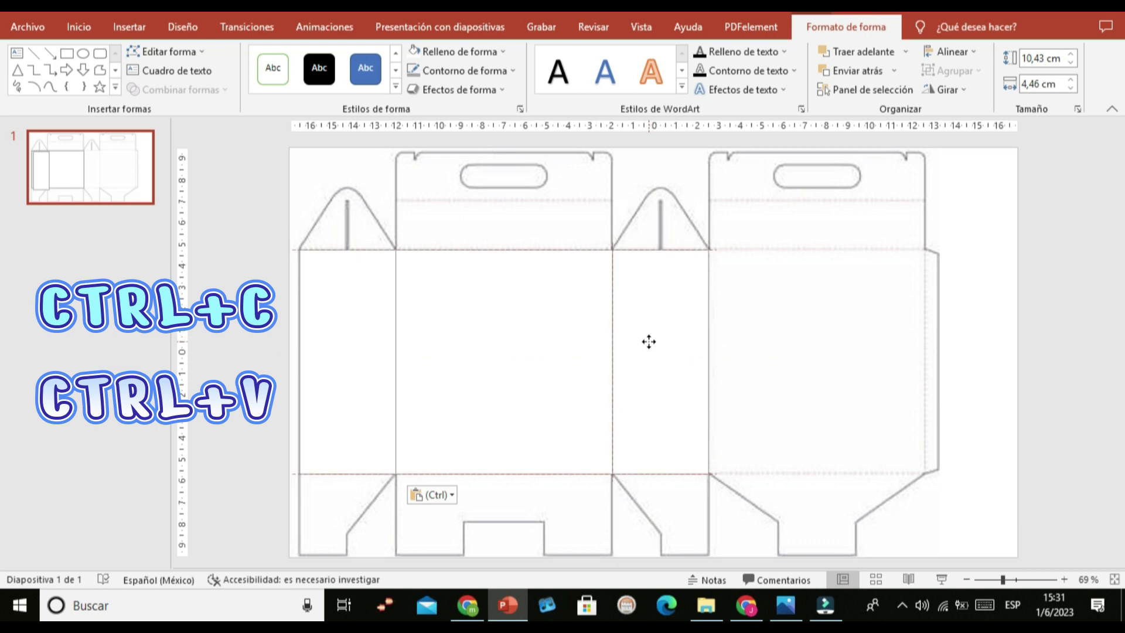
Step: Duplicate the 10,43 × 10,08 cm front rectangle onto the right panel
left_click(533, 359)
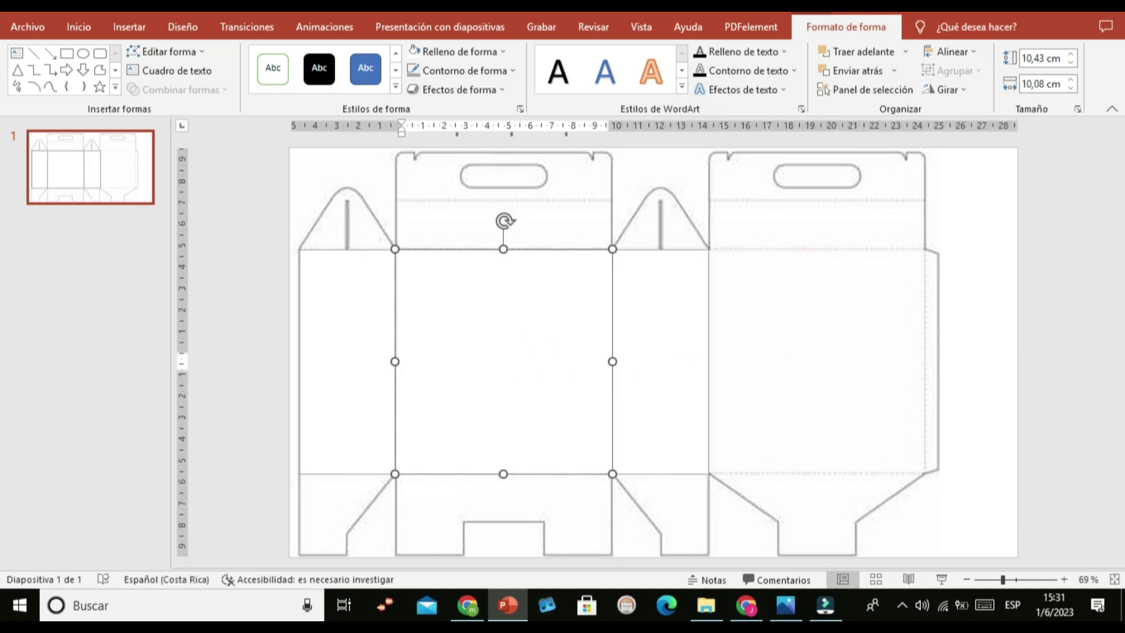
key("ctrl+v")
key("Delete")
left_click(532, 359)
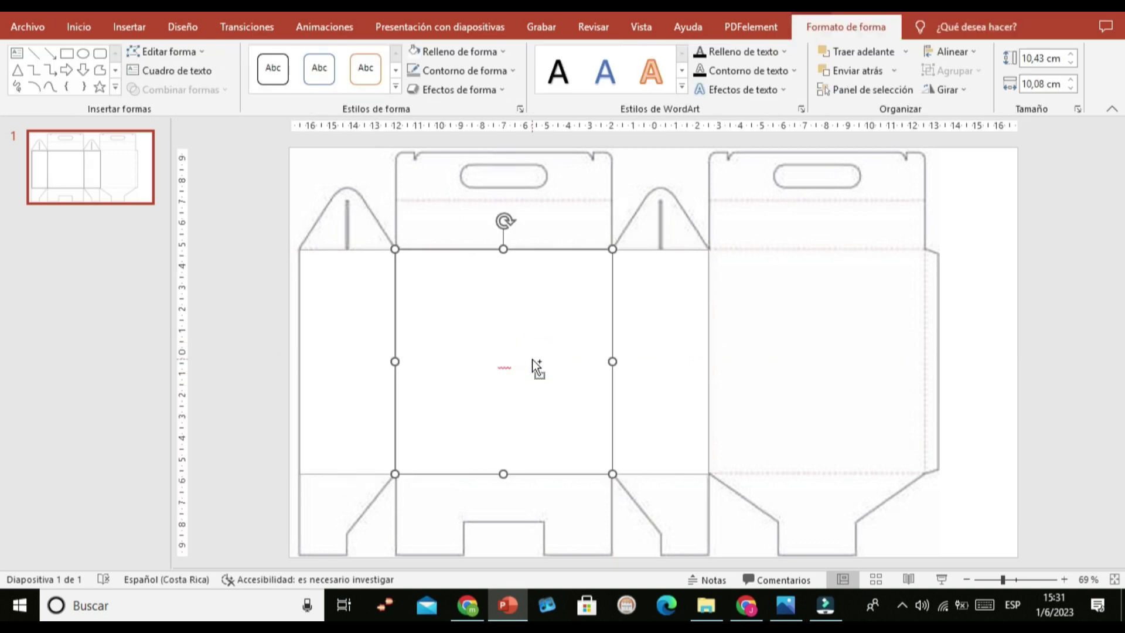
key("ctrl+c")
key("ctrl+v")
left_click_drag(444, 380, 759, 372)
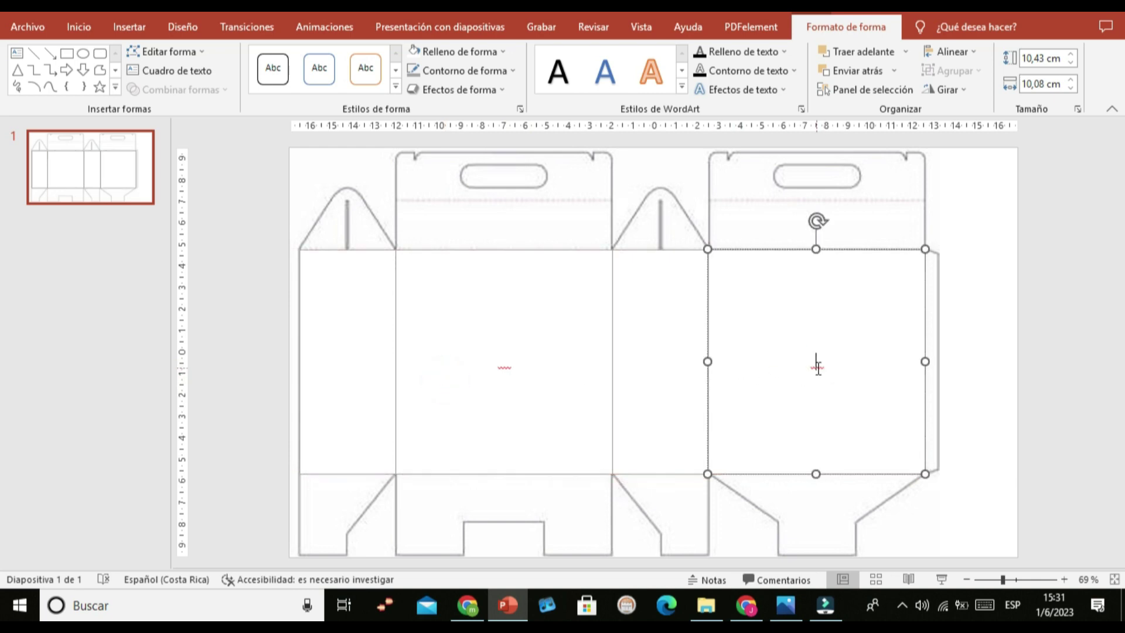
left_click(505, 368)
left_click(964, 327)
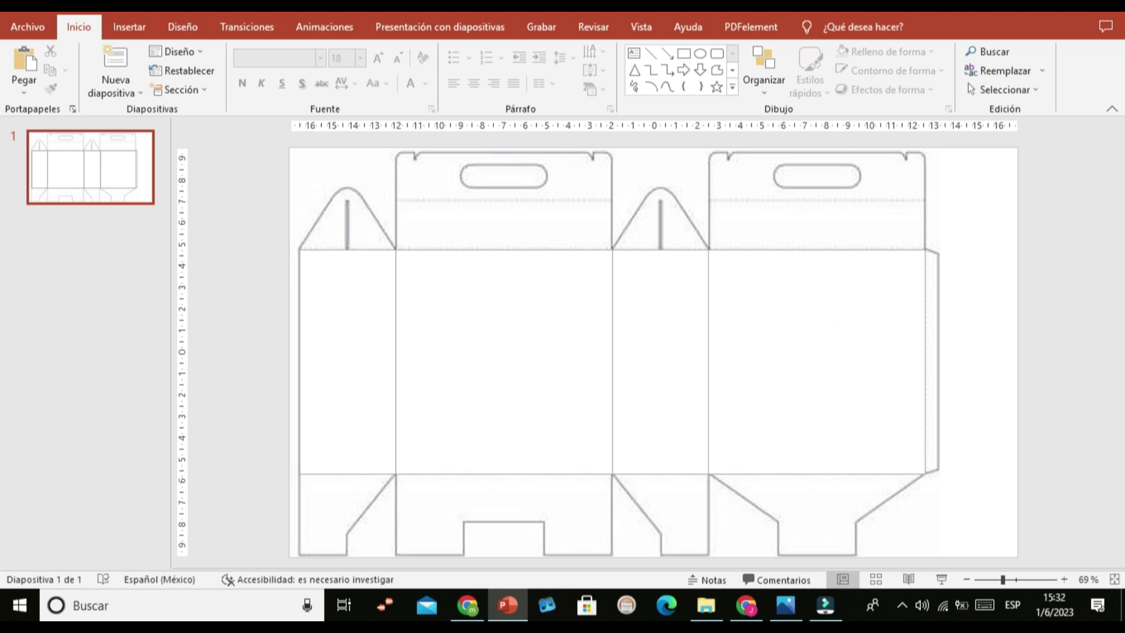
Step: Draw a trapezoid along the right glue flap, rotated and narrowed to 0,96 × 10,43 cm
left_click(732, 86)
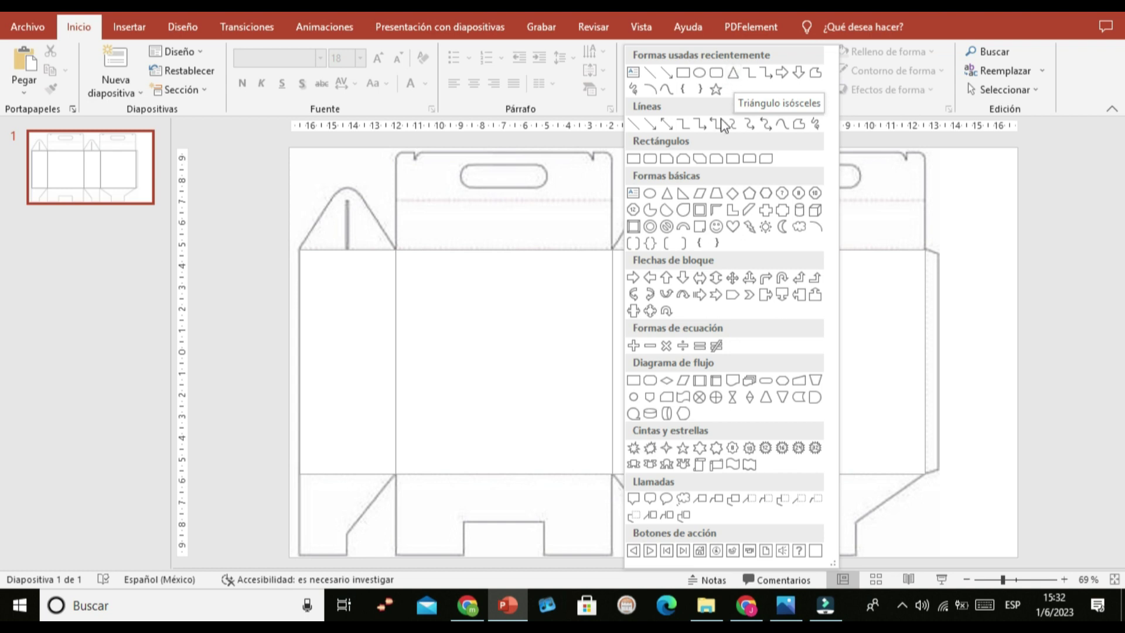
left_click(716, 193)
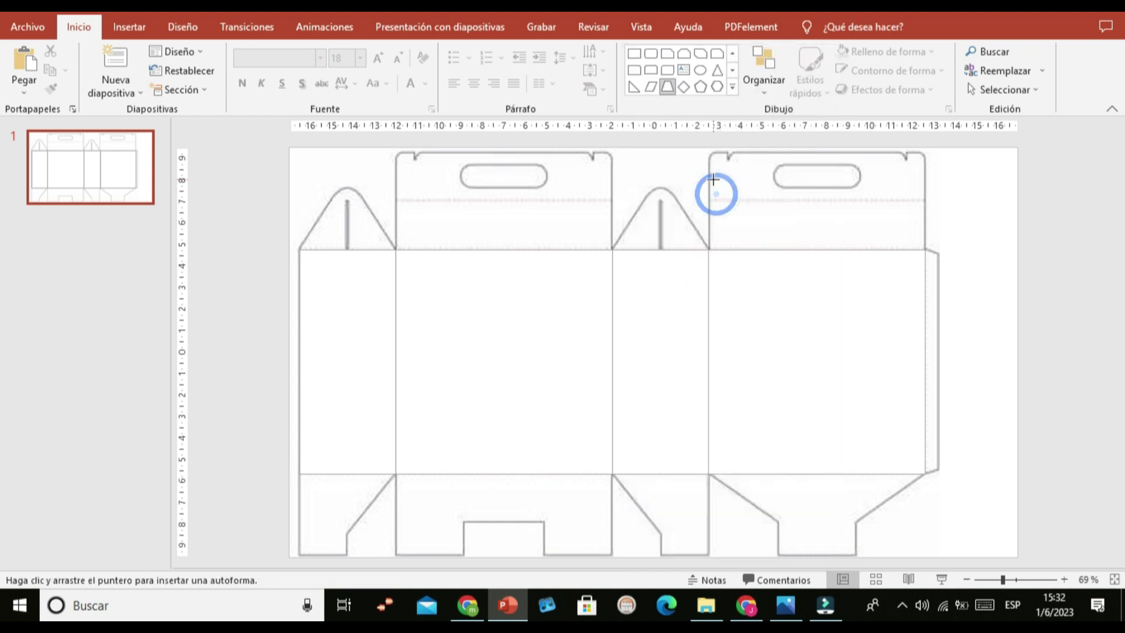
left_click_drag(927, 250, 968, 280)
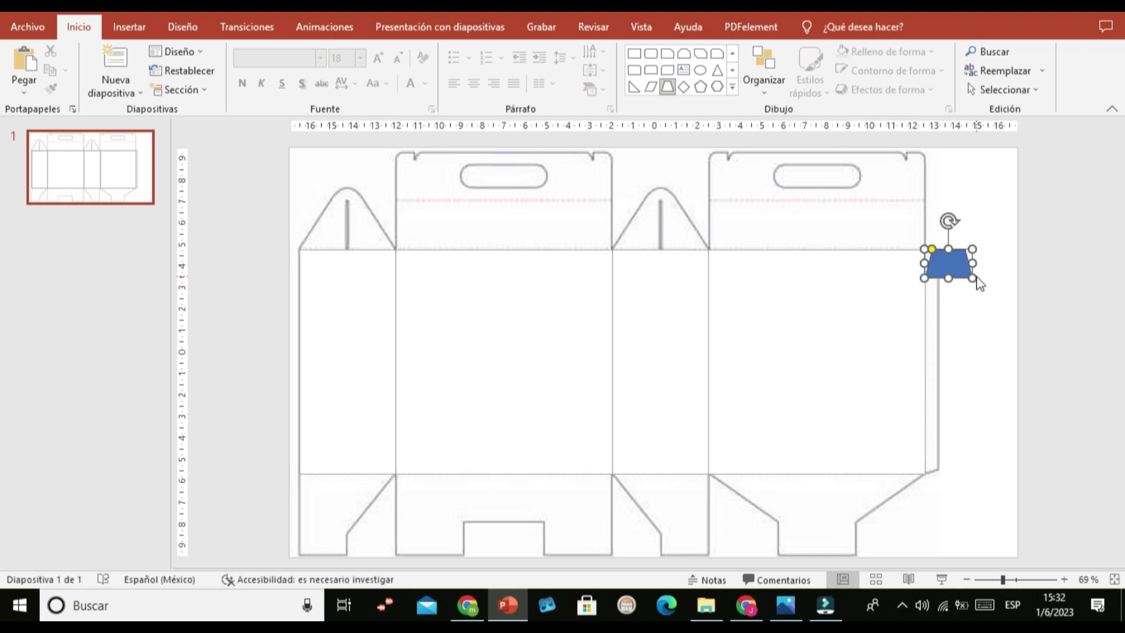
mouse_move(948, 220)
left_mouse_down()
mouse_move(967, 265)
mouse_move(941, 271)
mouse_move(961, 469)
left_mouse_up()
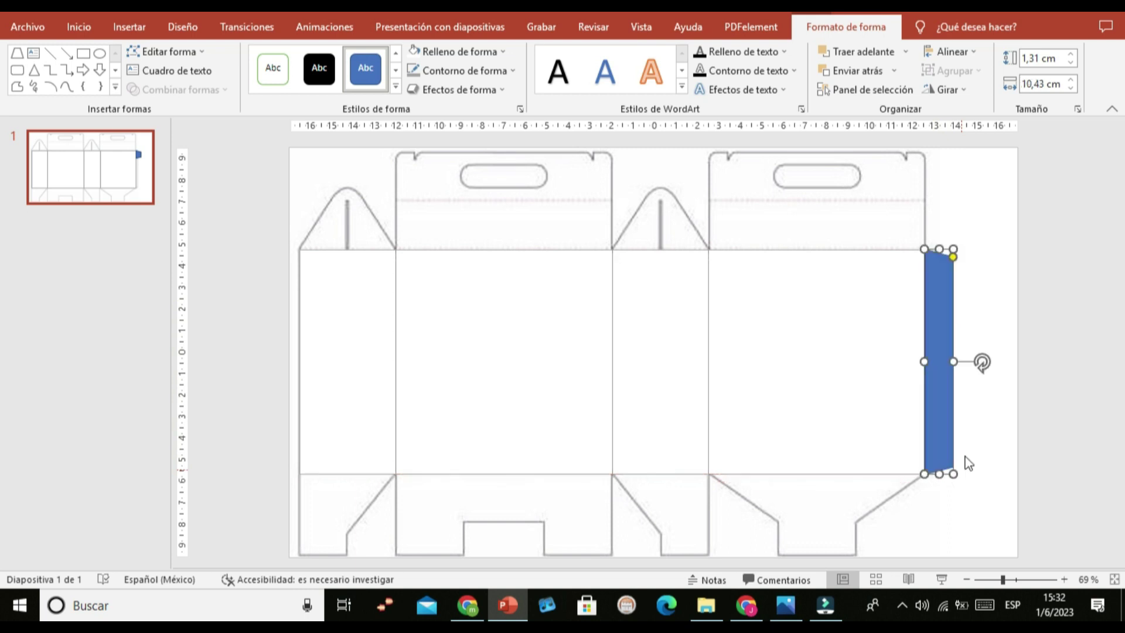
left_click_drag(950, 360, 939, 359)
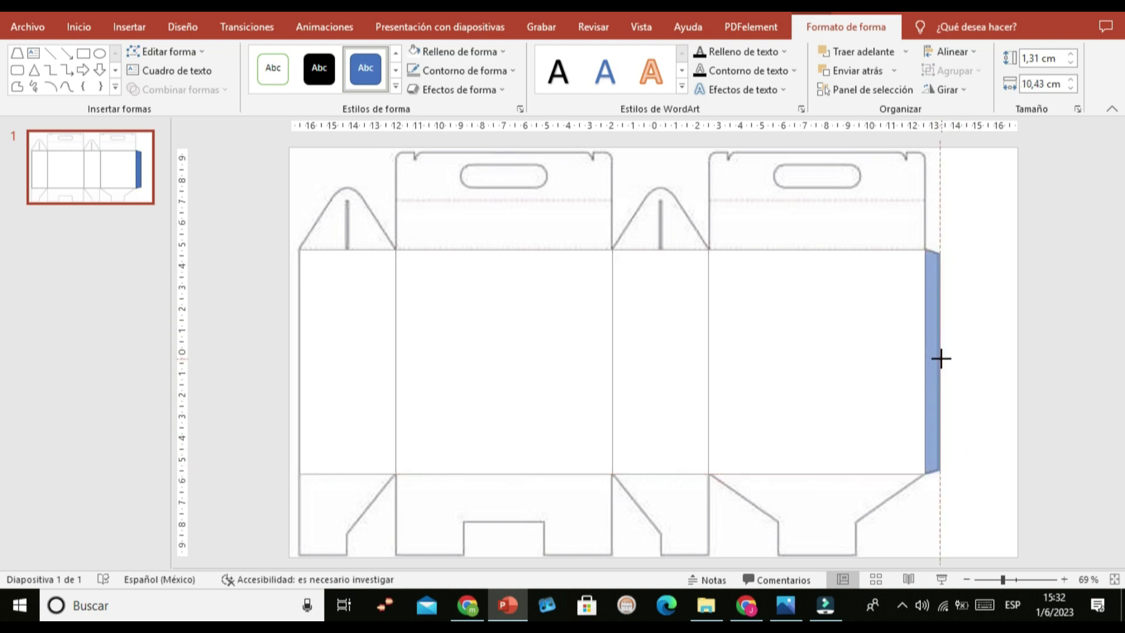
left_click_drag(944, 357, 946, 356)
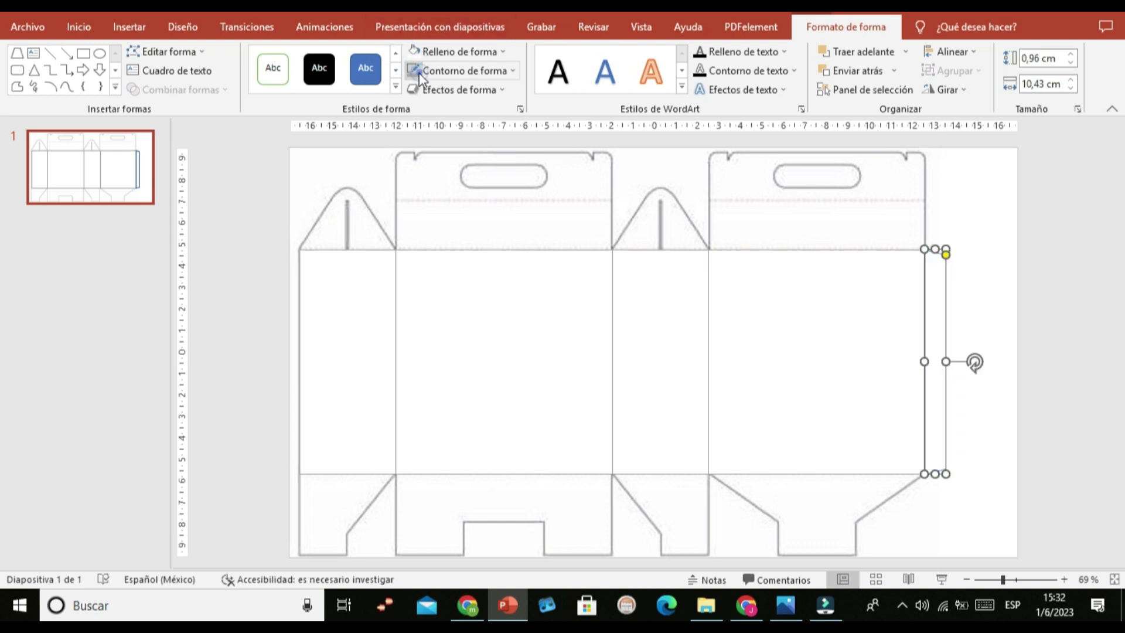
left_click(982, 280)
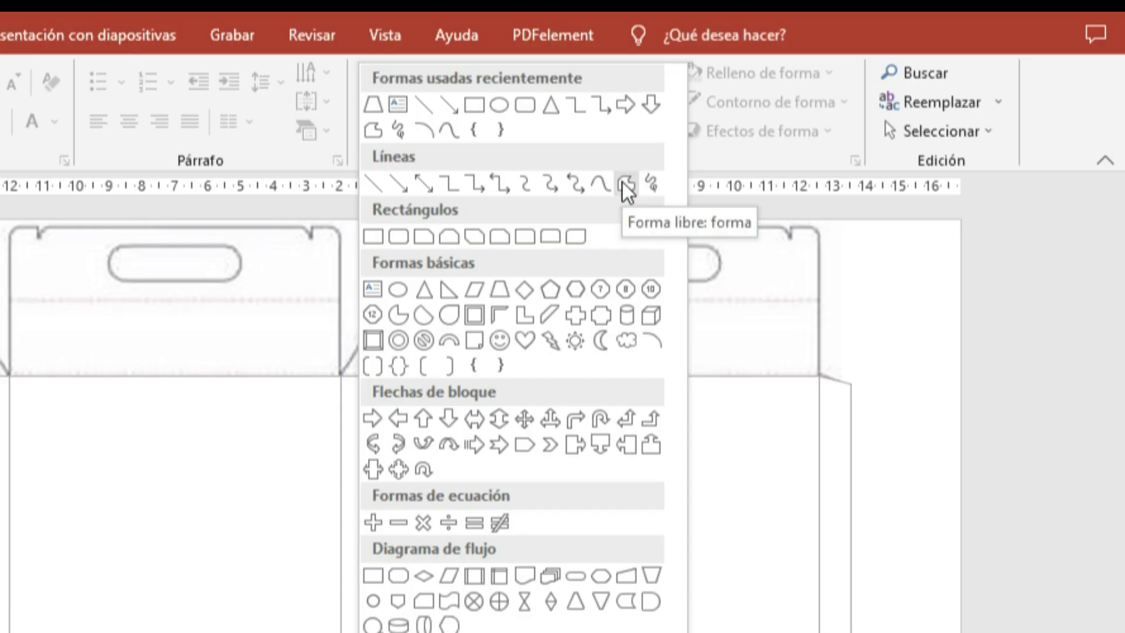
Step: Trace the top-left peaked flap as a 3 × 4,58 cm freeform triangle
left_click(624, 184)
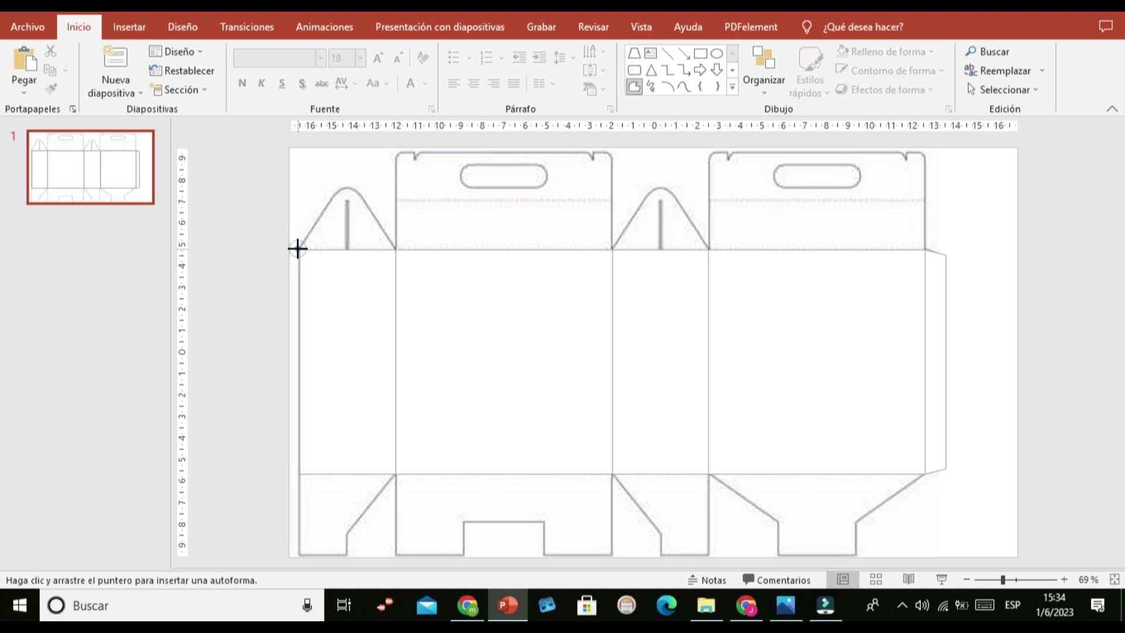
left_click(298, 249)
left_click(346, 186)
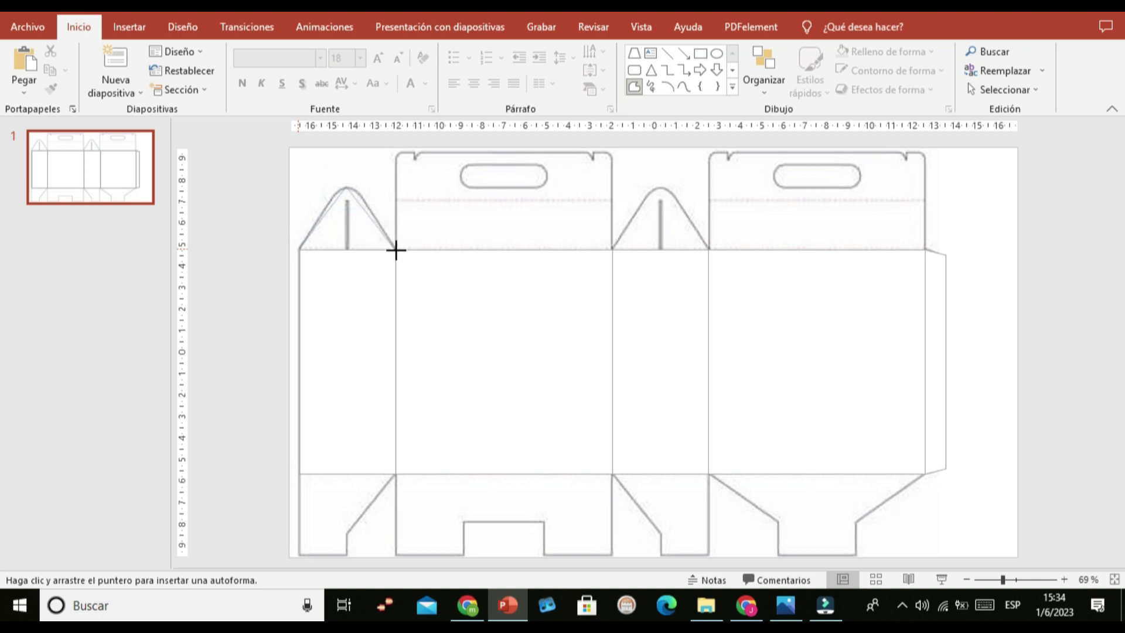
left_click(396, 250)
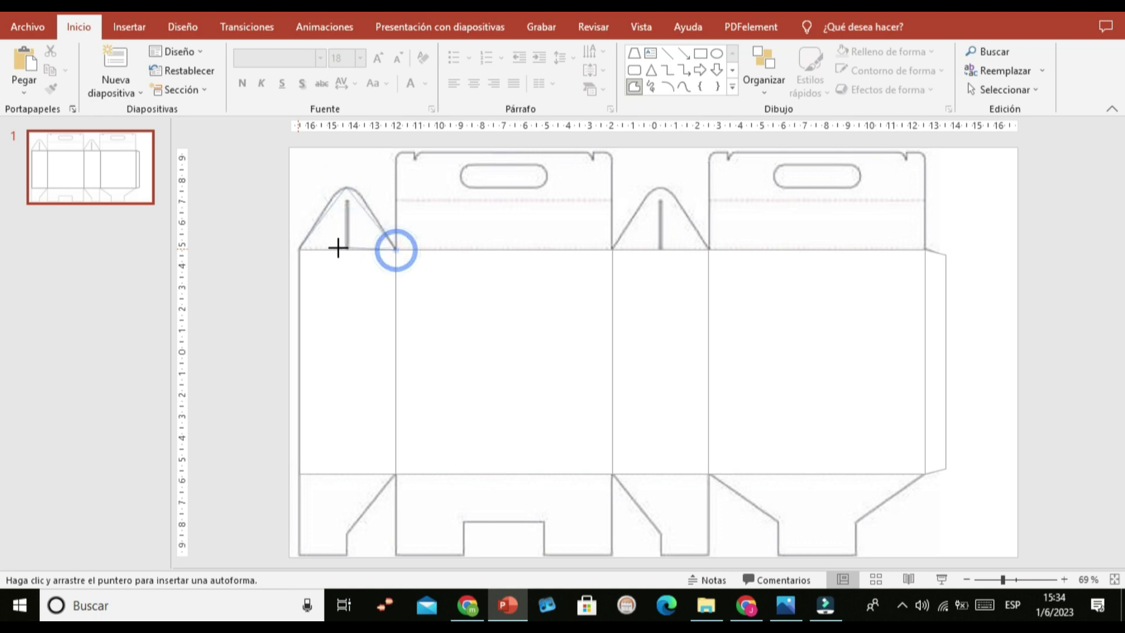
left_click(299, 249)
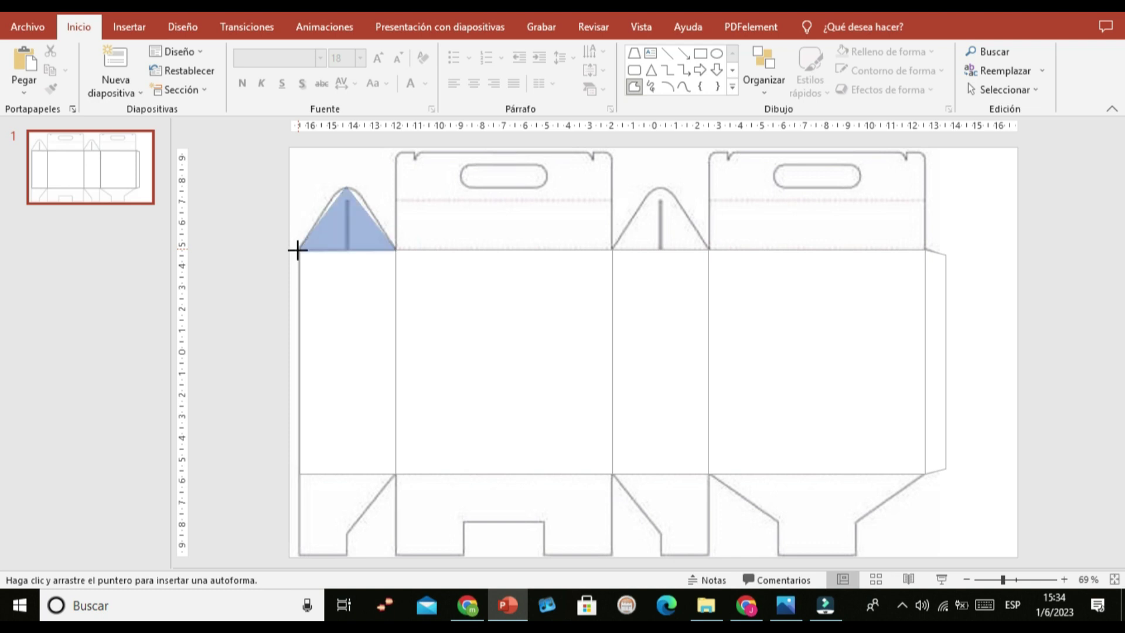
left_click(297, 248)
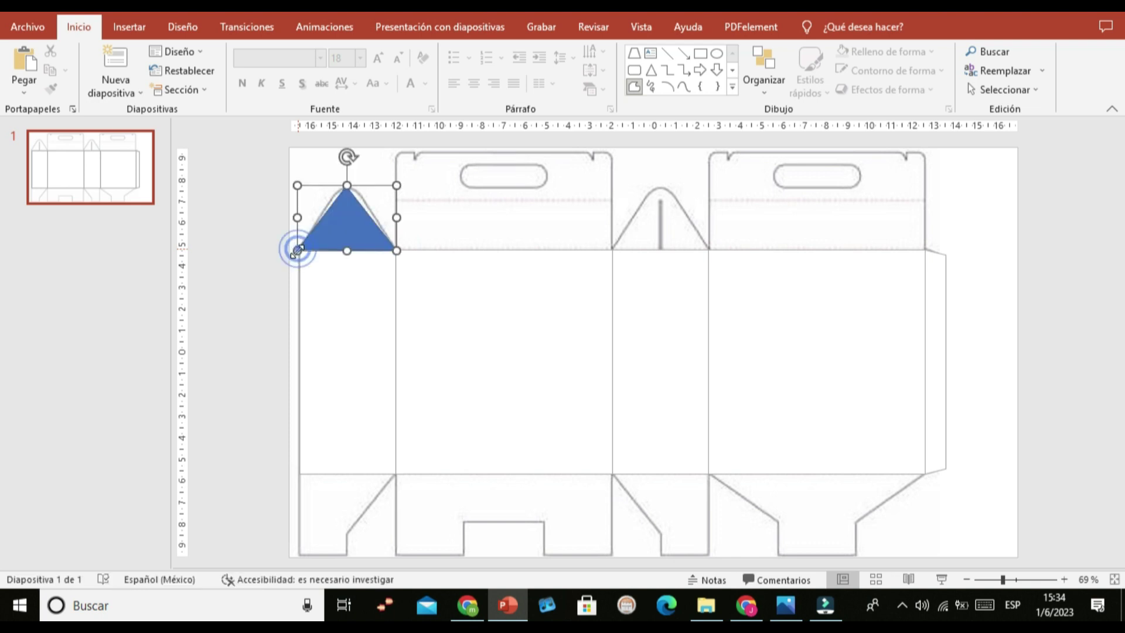
left_click(334, 198)
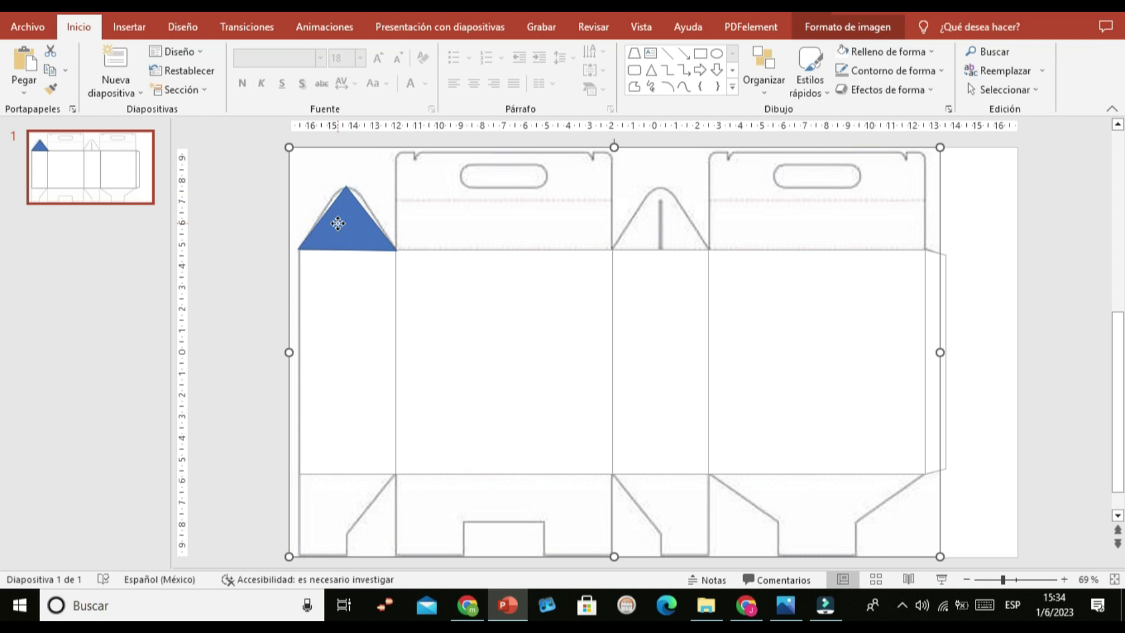
Step: Edit the triangle's points to round its peak and align the top vertex with the flap
left_click(331, 227)
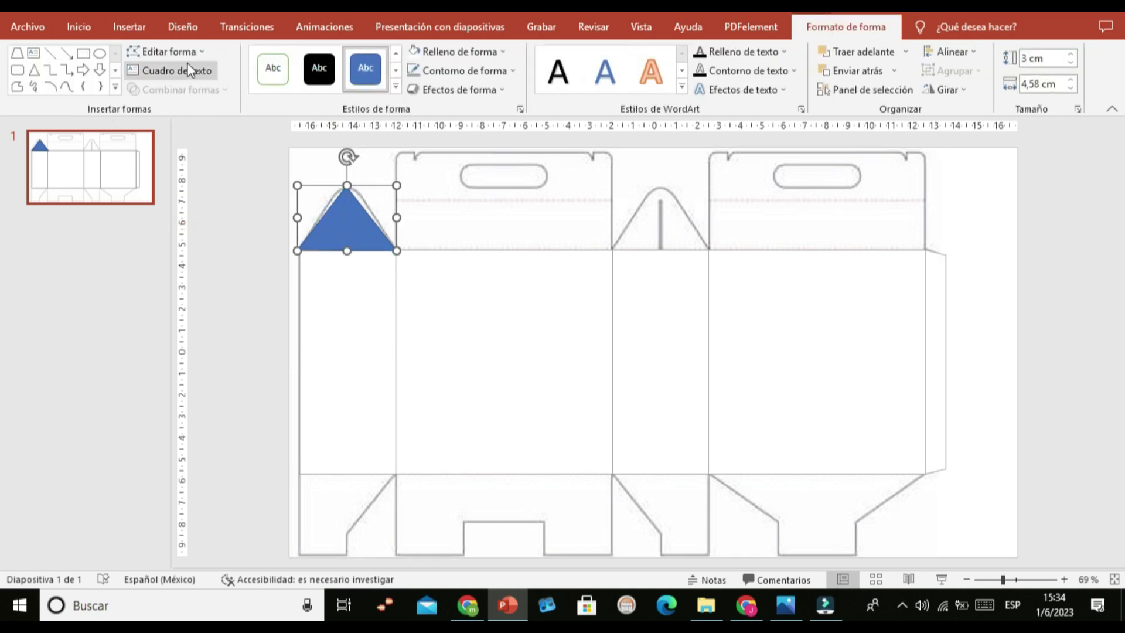
left_click(201, 52)
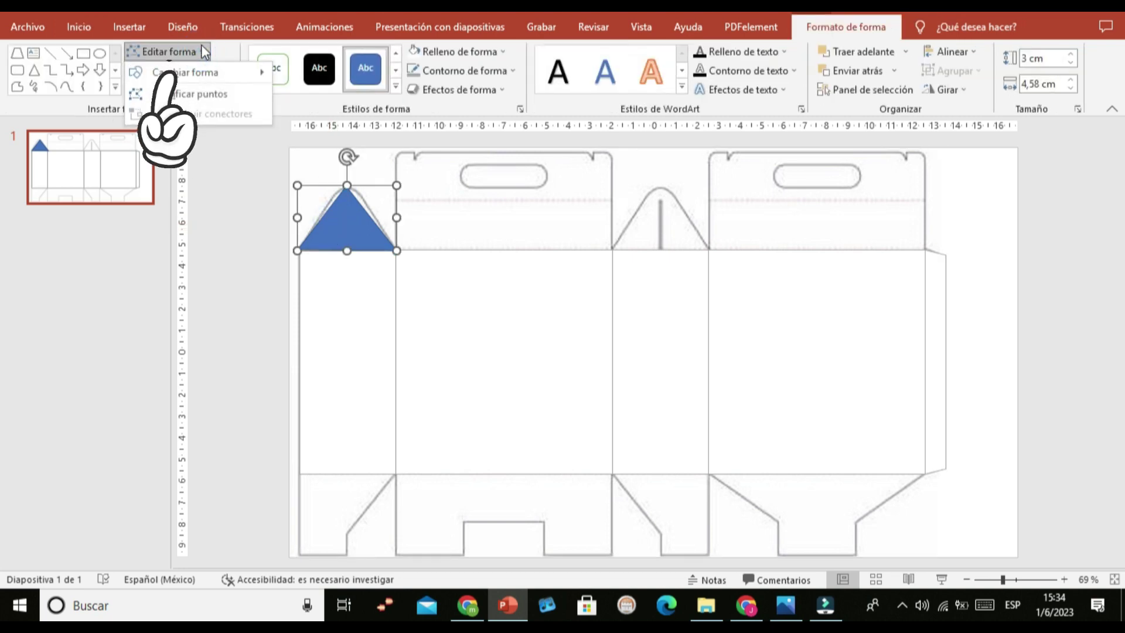
left_click(225, 100)
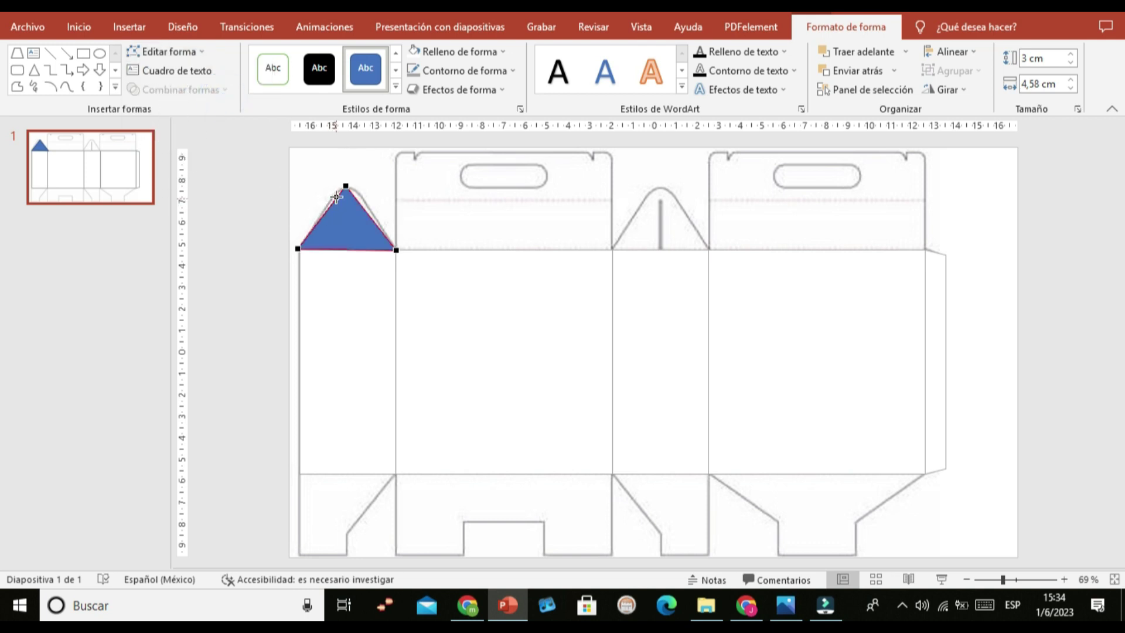
left_click(334, 201)
left_click(332, 199)
left_click(363, 203)
left_click_drag(363, 203, 368, 202)
left_click(353, 189)
left_click_drag(356, 188, 357, 188)
left_click(378, 185)
Step: Edit the points again to curve the flap's top into a rounded arch
left_click(337, 208)
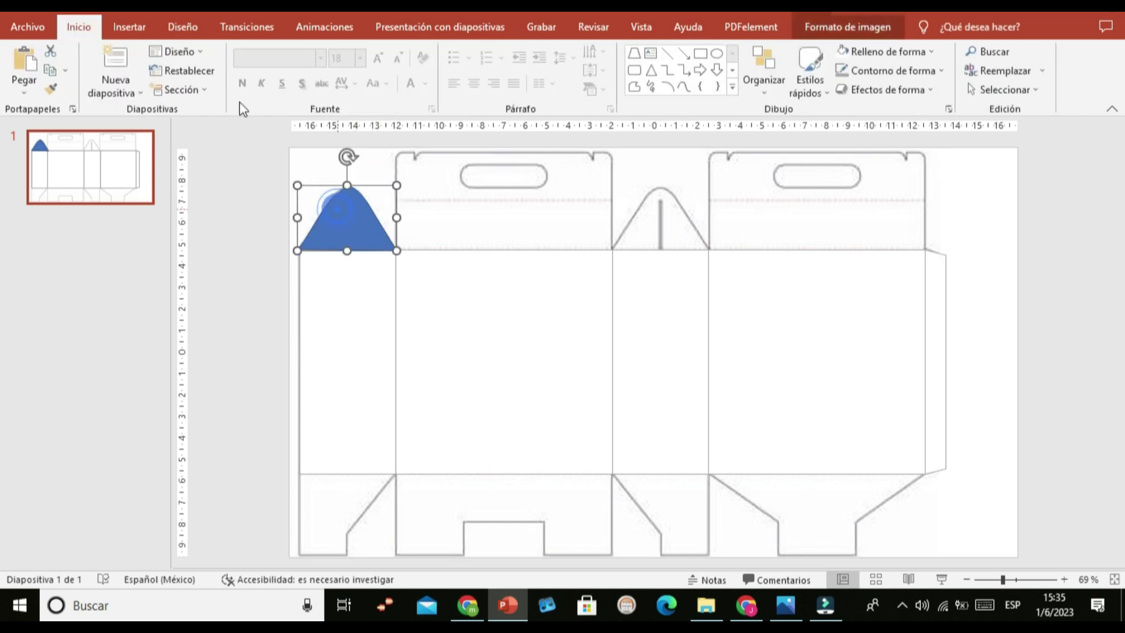
left_click(199, 55)
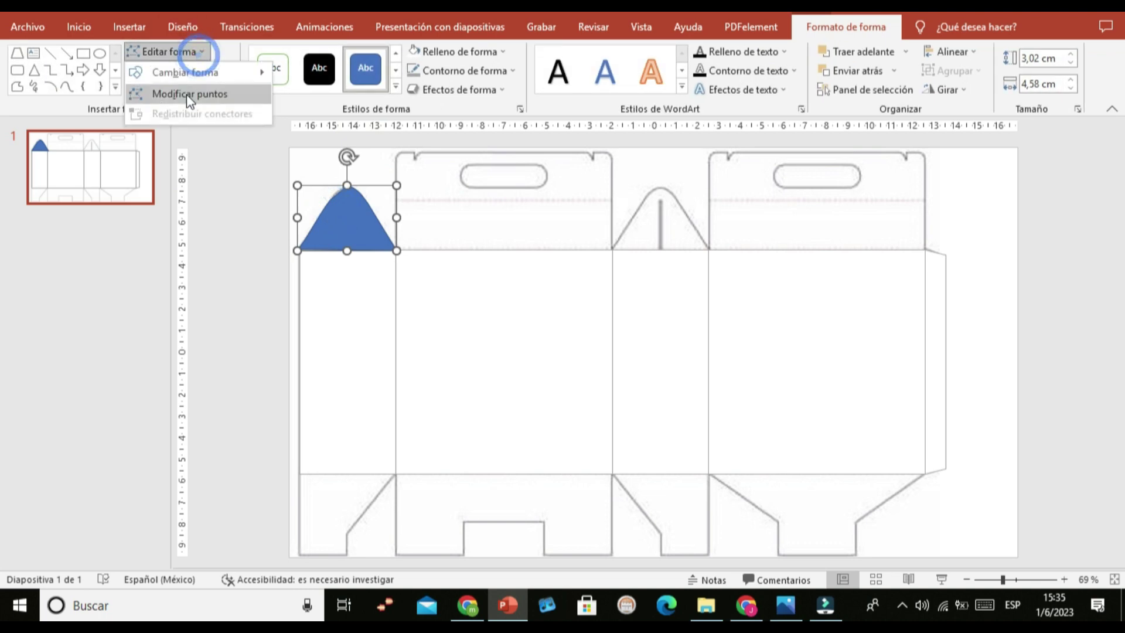
left_click(190, 96)
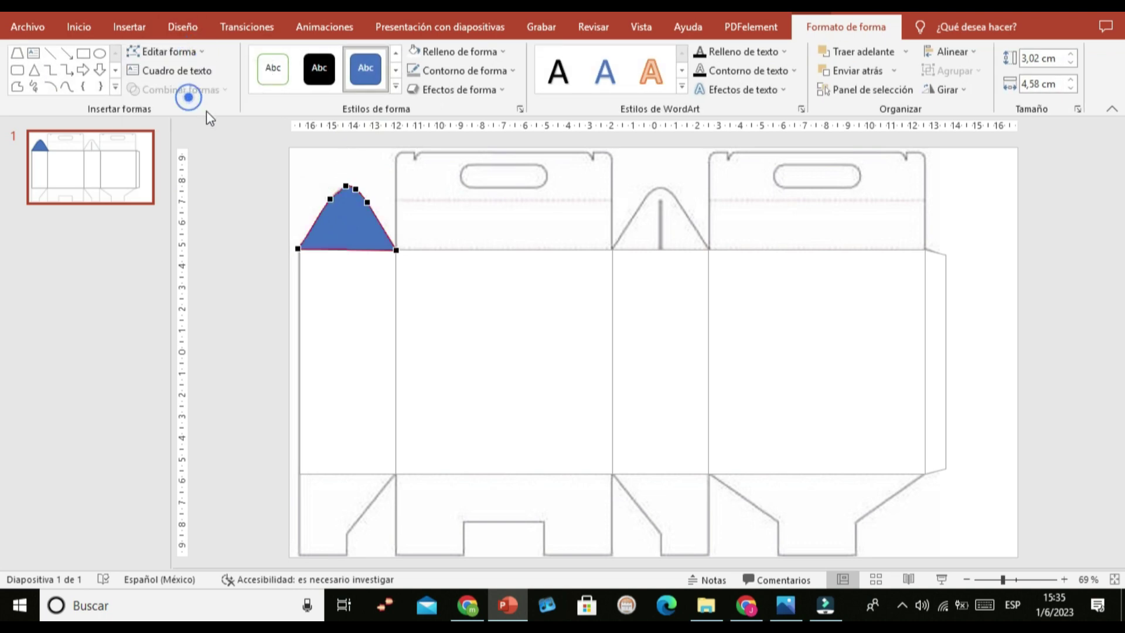
left_click(338, 193)
left_click_drag(354, 187, 352, 179)
left_click(352, 176)
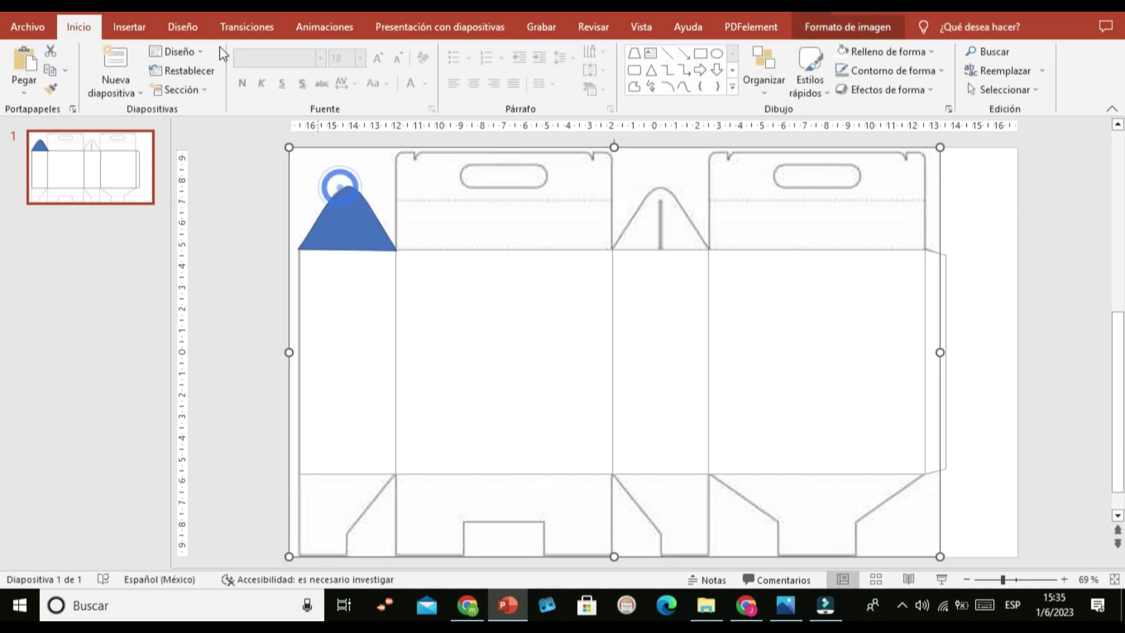
Step: Refine the arched top vertex in further point-editing passes
double_click(323, 206)
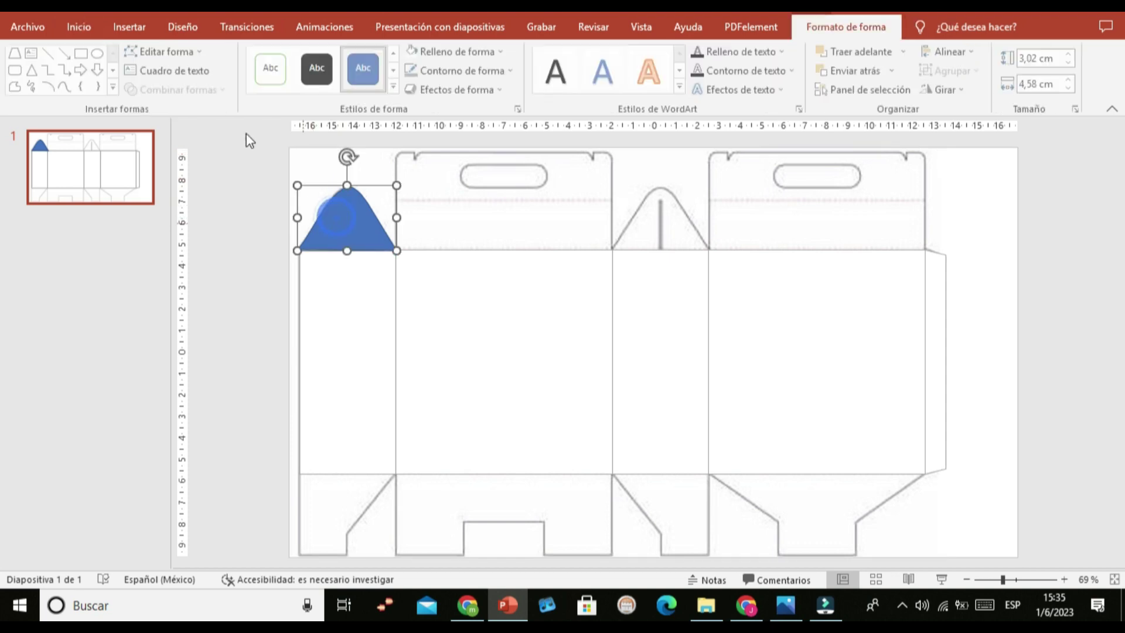
left_click(185, 54)
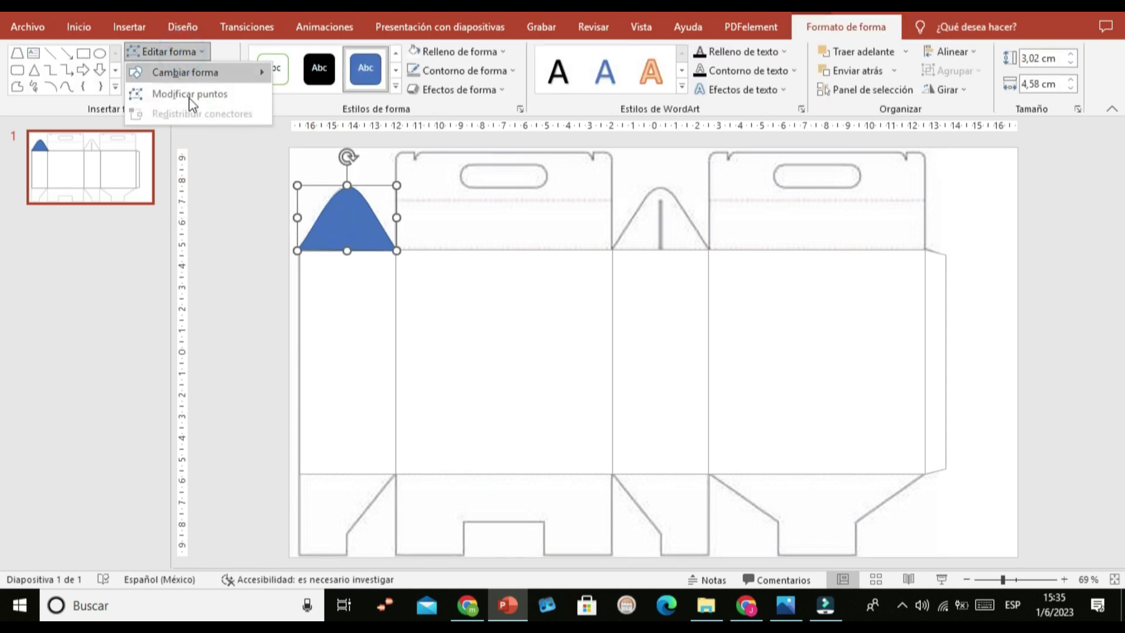
left_click(188, 98)
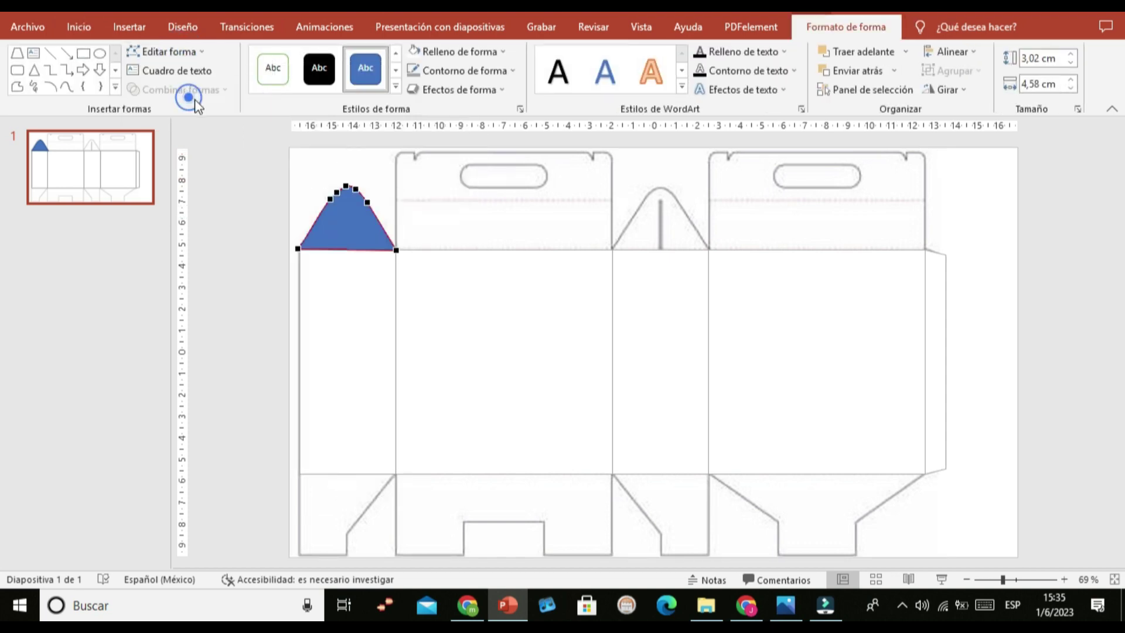
left_click(337, 193)
left_click(377, 183)
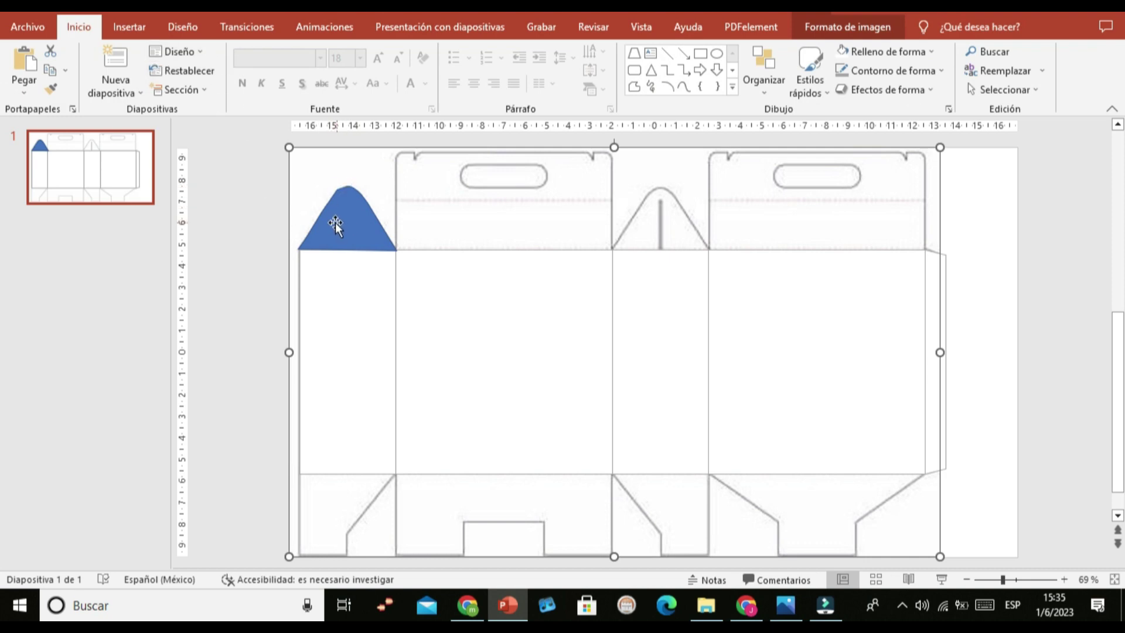
double_click(335, 222)
left_click(178, 53)
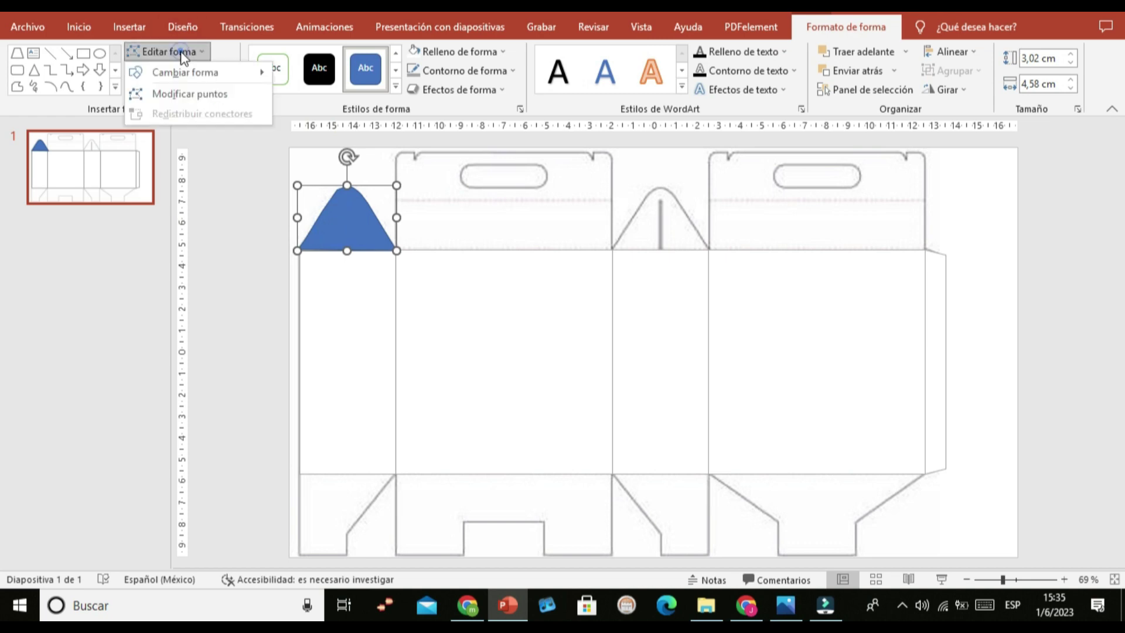
left_click(209, 97)
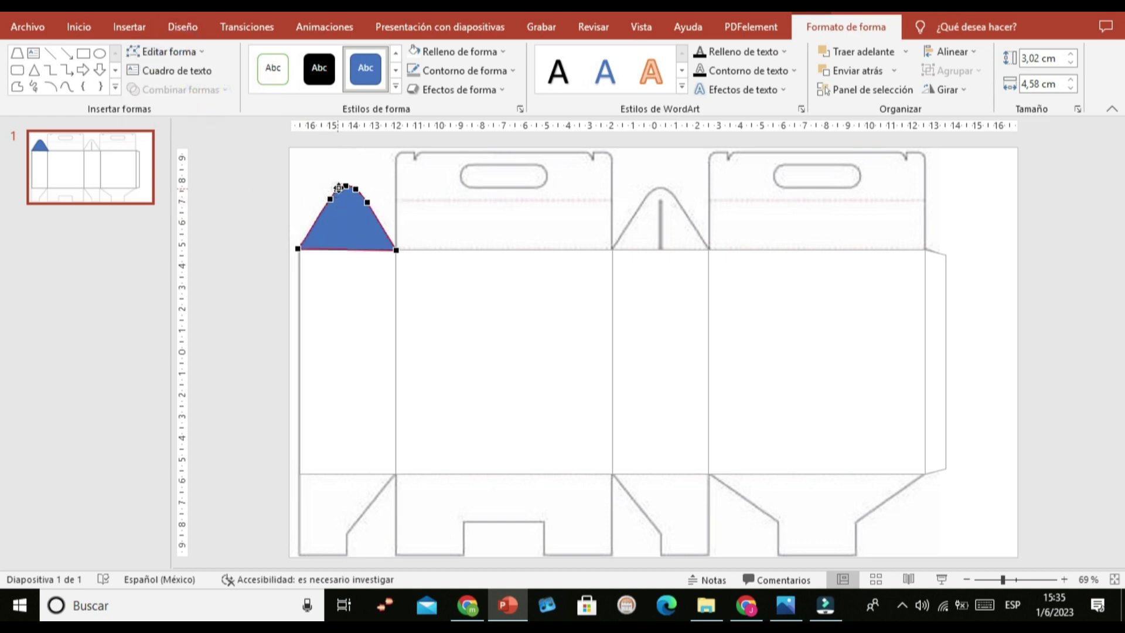
left_click(339, 188)
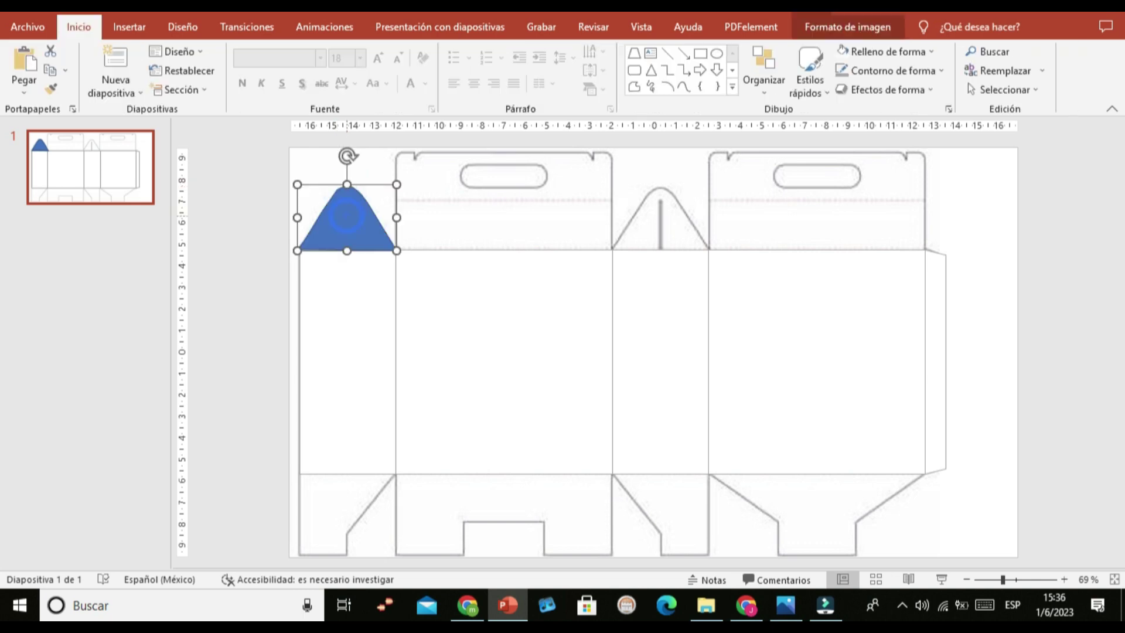
left_click(419, 58)
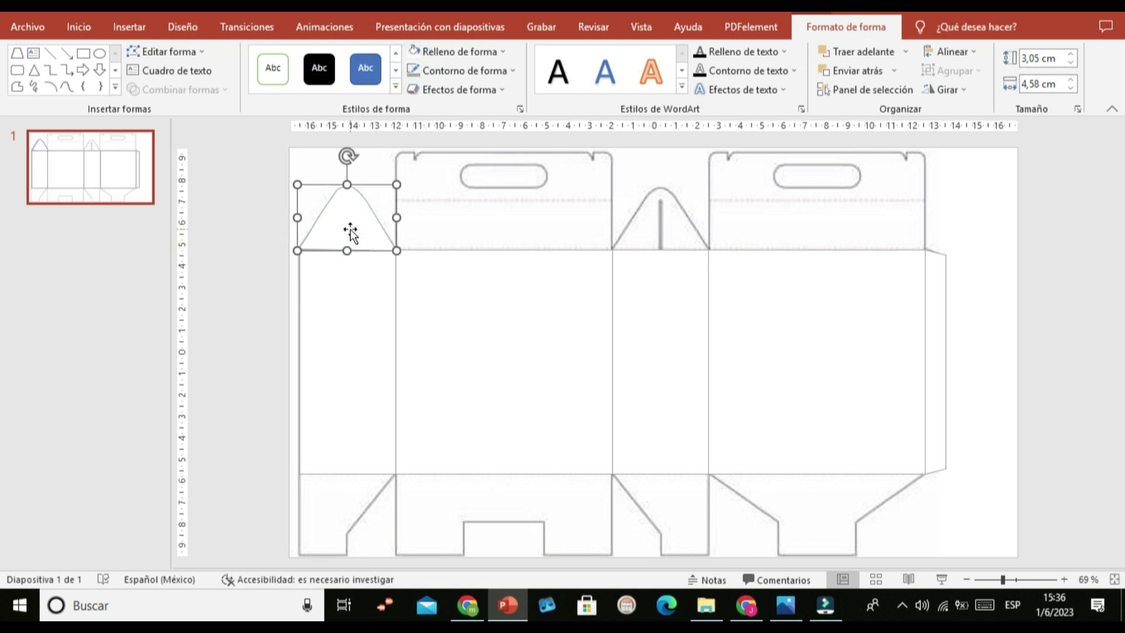
Step: Remove the flap's fill and trace its slot line with a thin grey-outlined minus bar
left_click(504, 52)
left_click(447, 198)
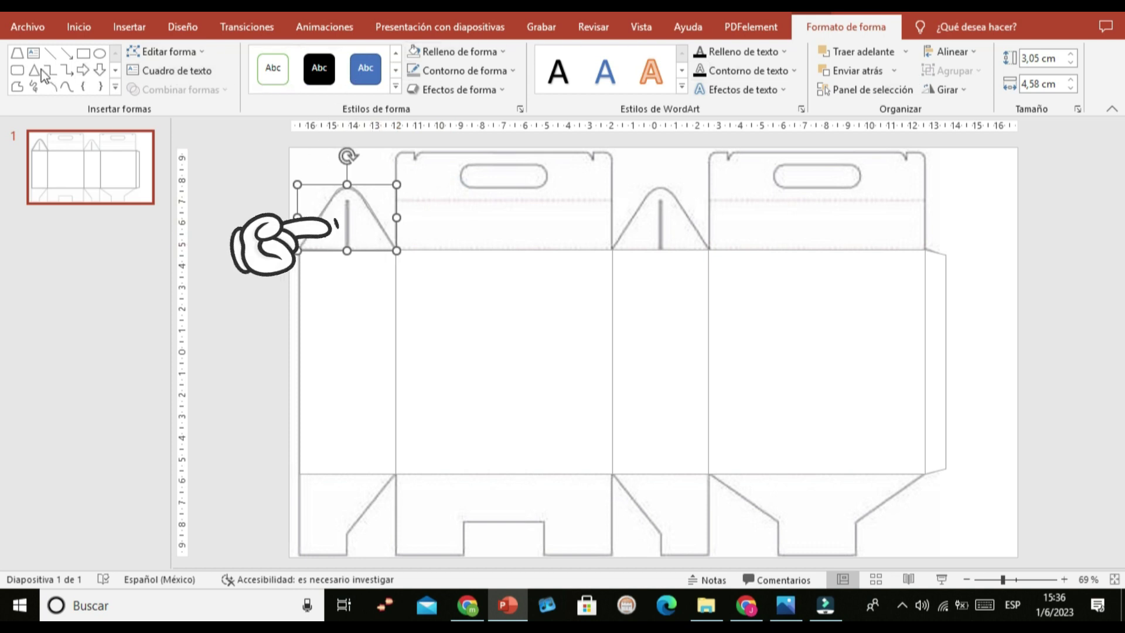
left_click(115, 87)
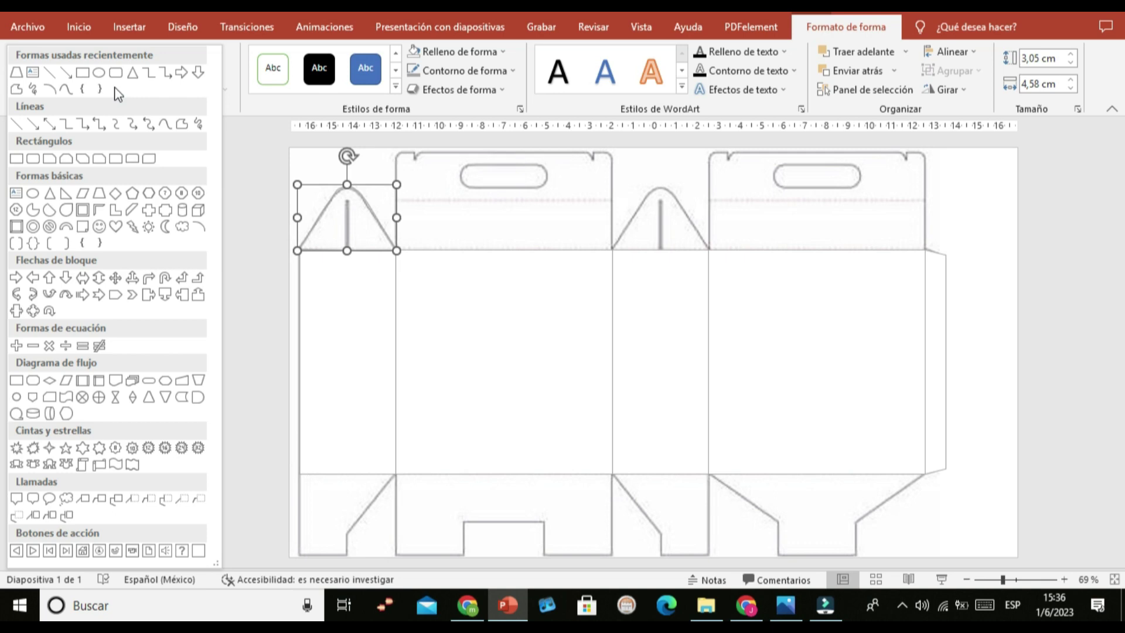
left_click(37, 347)
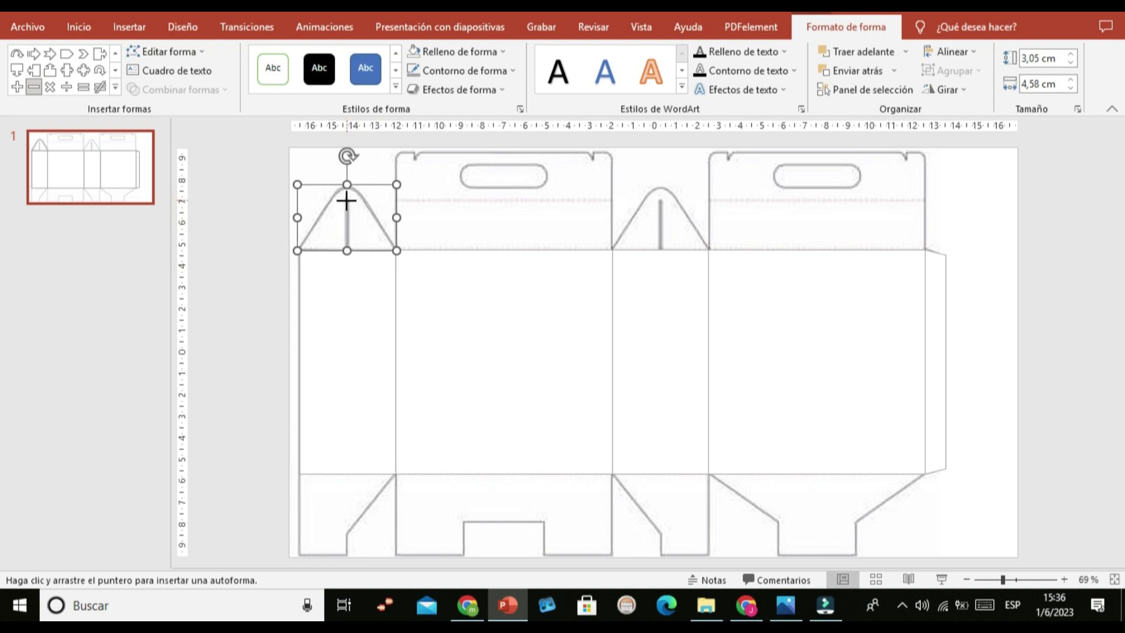
left_click_drag(346, 201, 350, 262)
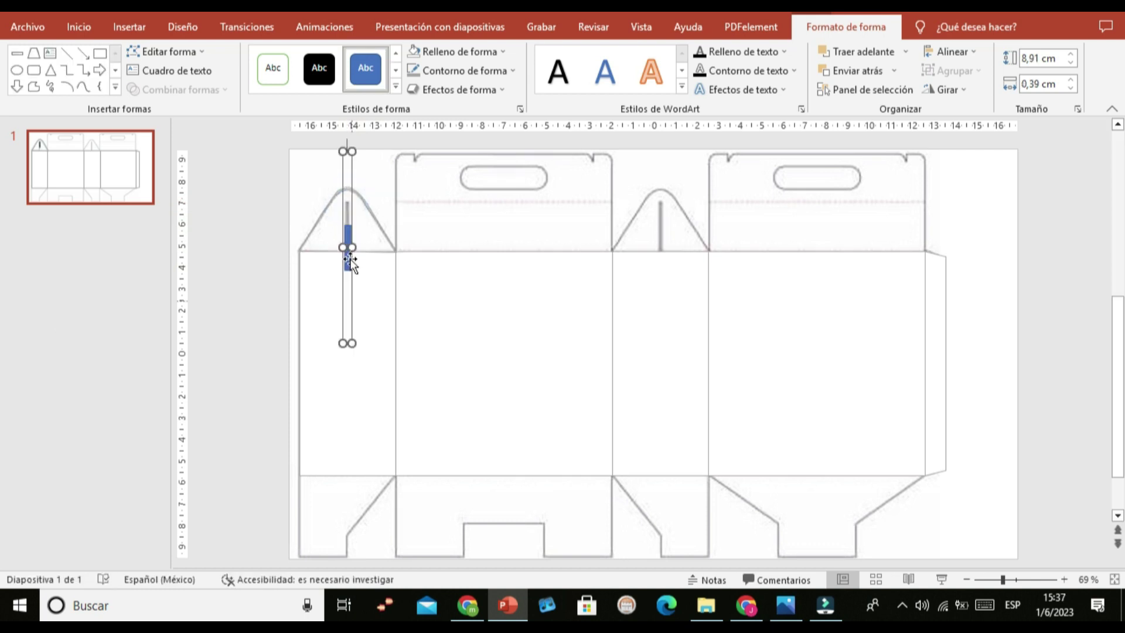
left_click_drag(351, 262, 350, 234)
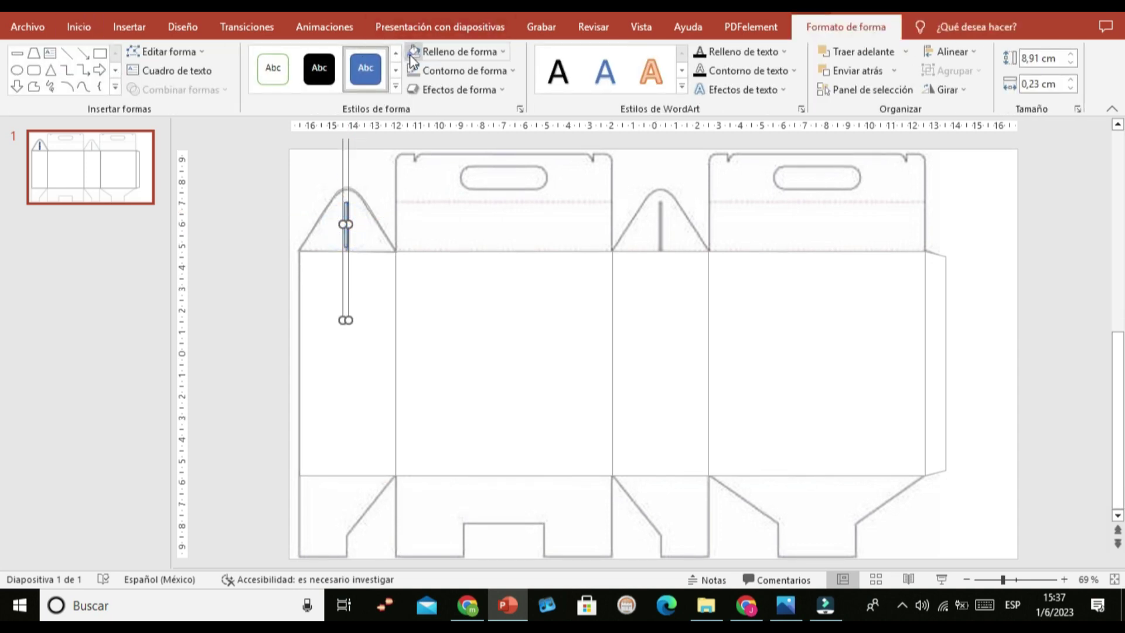
left_click(413, 57)
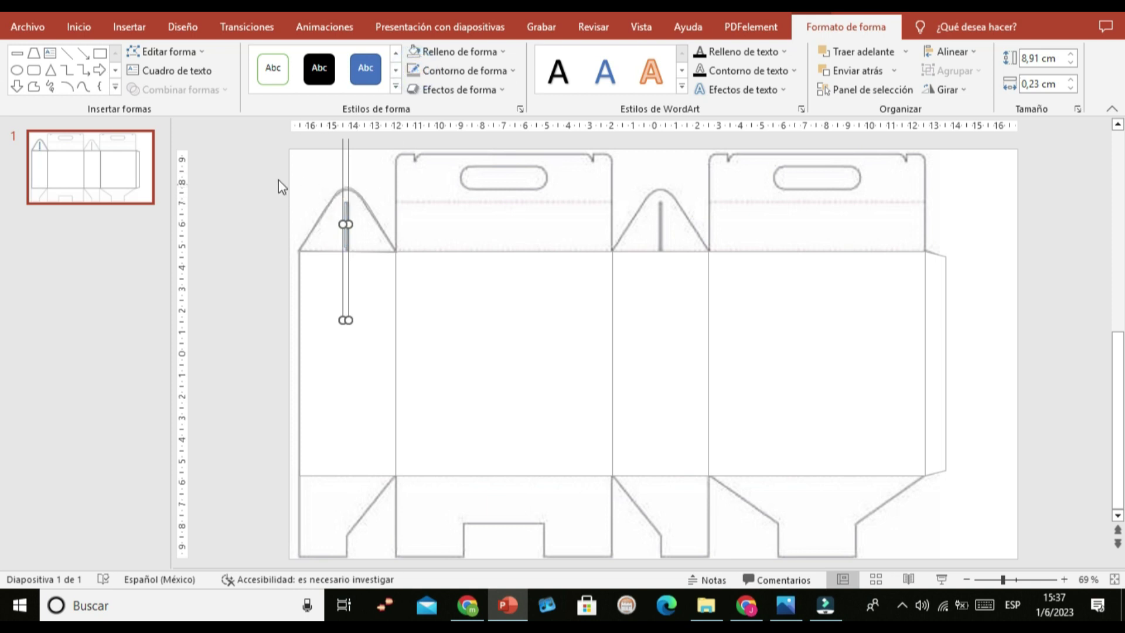
left_click_drag(269, 163, 398, 262)
Step: Duplicate the traced flap onto the second triangular flap
key("ctrl+c")
key("ctrl+v")
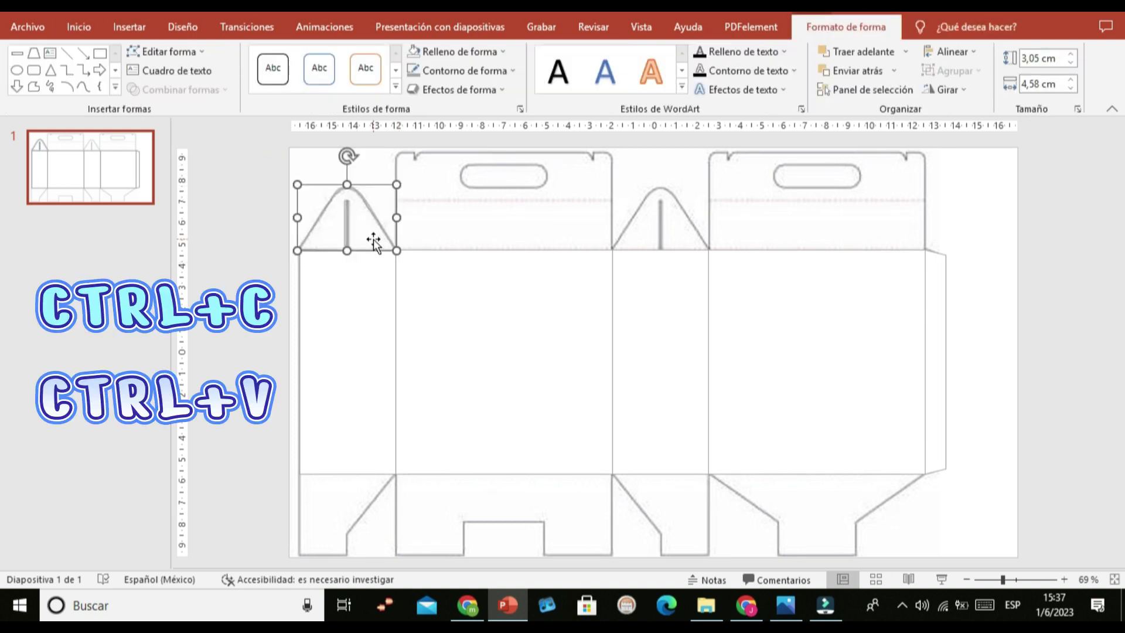
key("ctrl+v")
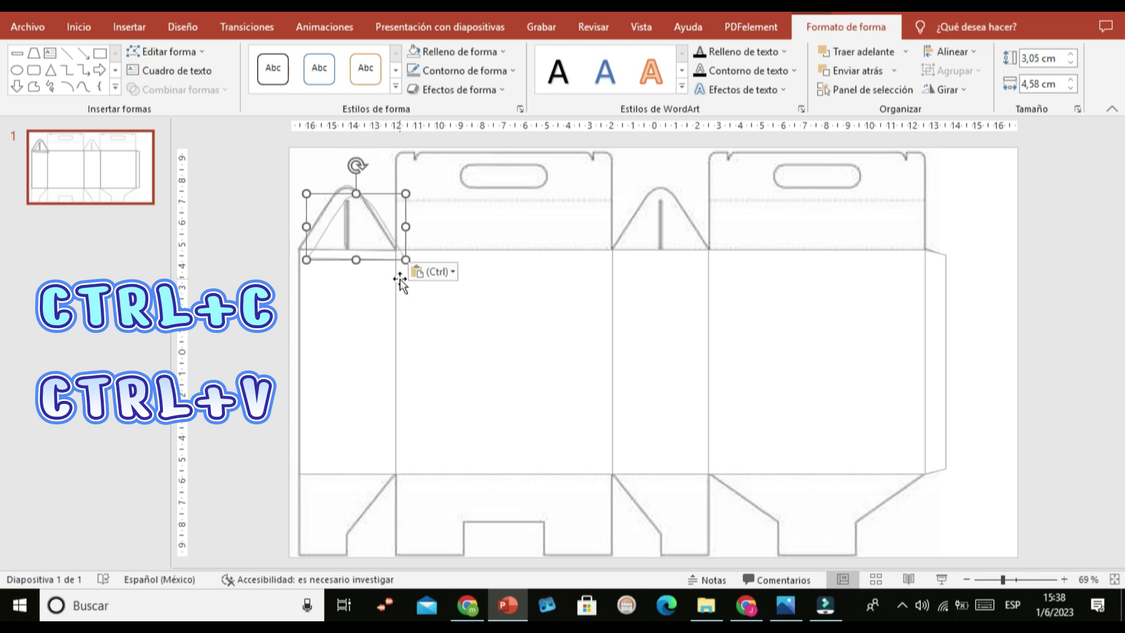
mouse_move(377, 262)
left_mouse_down()
mouse_move(615, 241)
mouse_move(681, 248)
left_mouse_up()
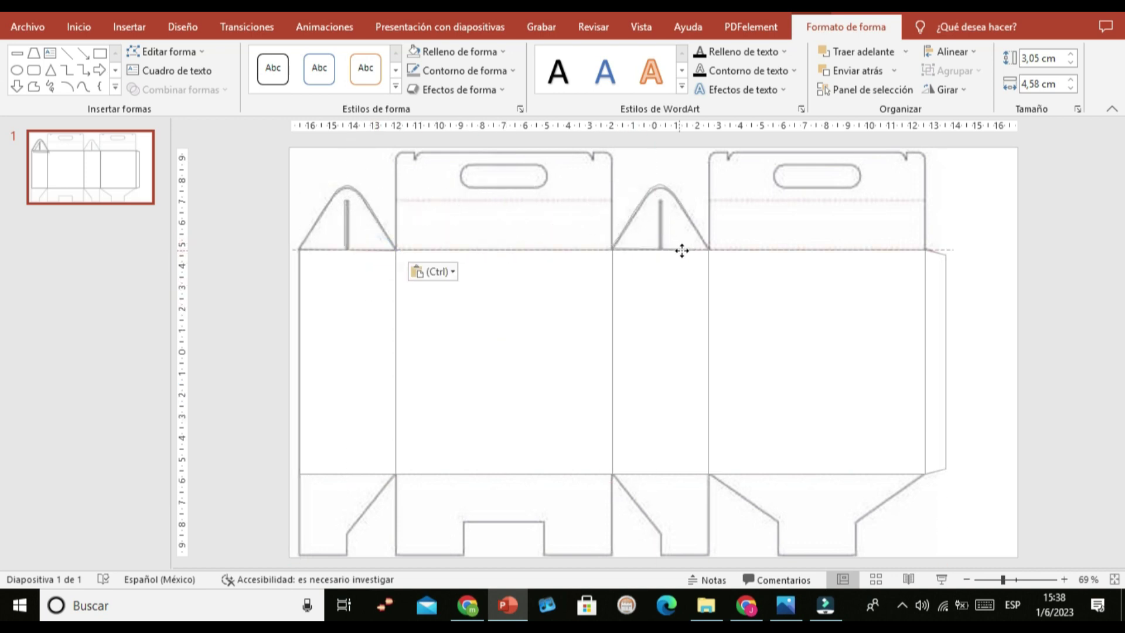
left_click(382, 245)
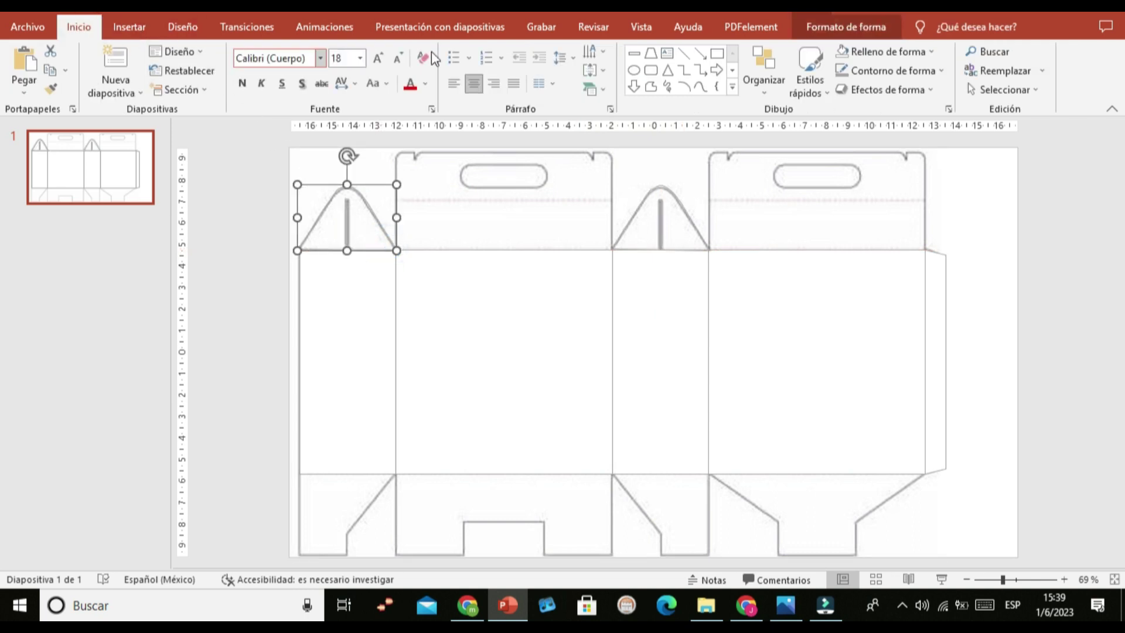
Step: Adjust the left flap's vertices so its 3,01 × 4,58 cm rounded peak matches the template
left_click(888, 34)
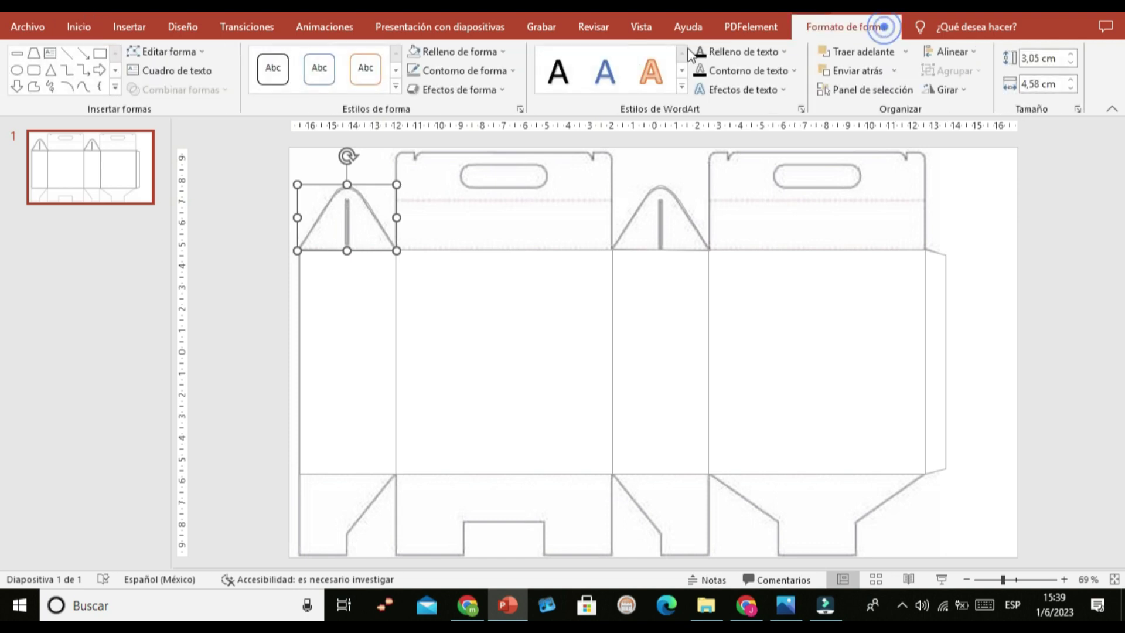
left_click(197, 51)
left_click(189, 94)
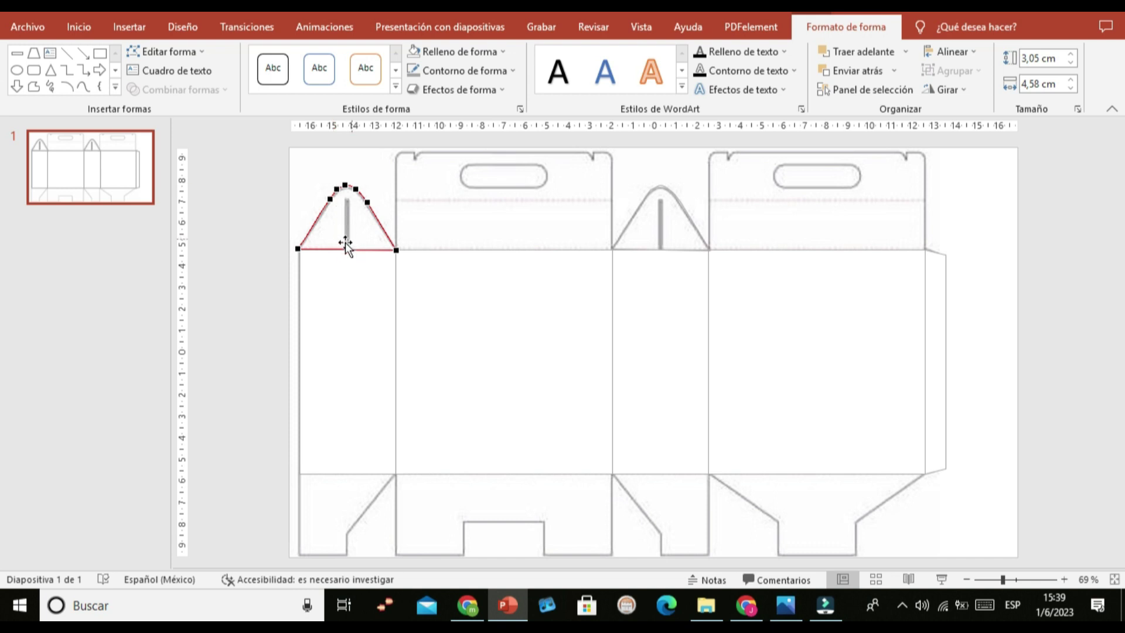
left_click(299, 251)
left_click_drag(328, 208, 330, 206)
left_click(335, 190)
left_click(367, 201)
left_click_drag(367, 201, 365, 203)
left_click(354, 189)
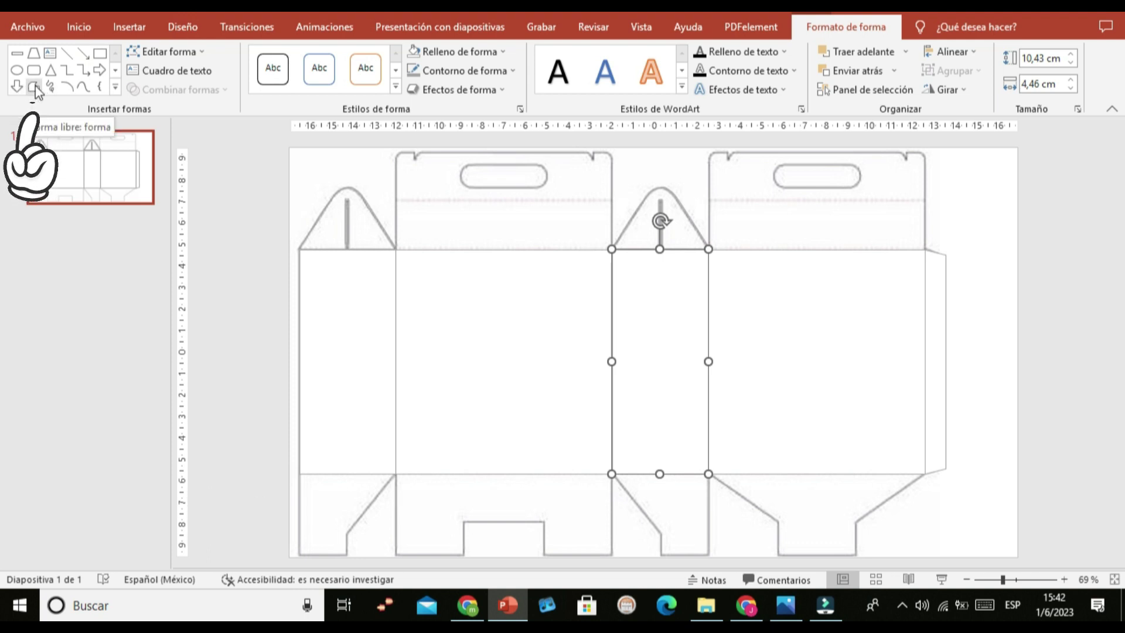
Step: Trace the lower-left bottom flap with a closed freeform outline around its corners
left_click(34, 88)
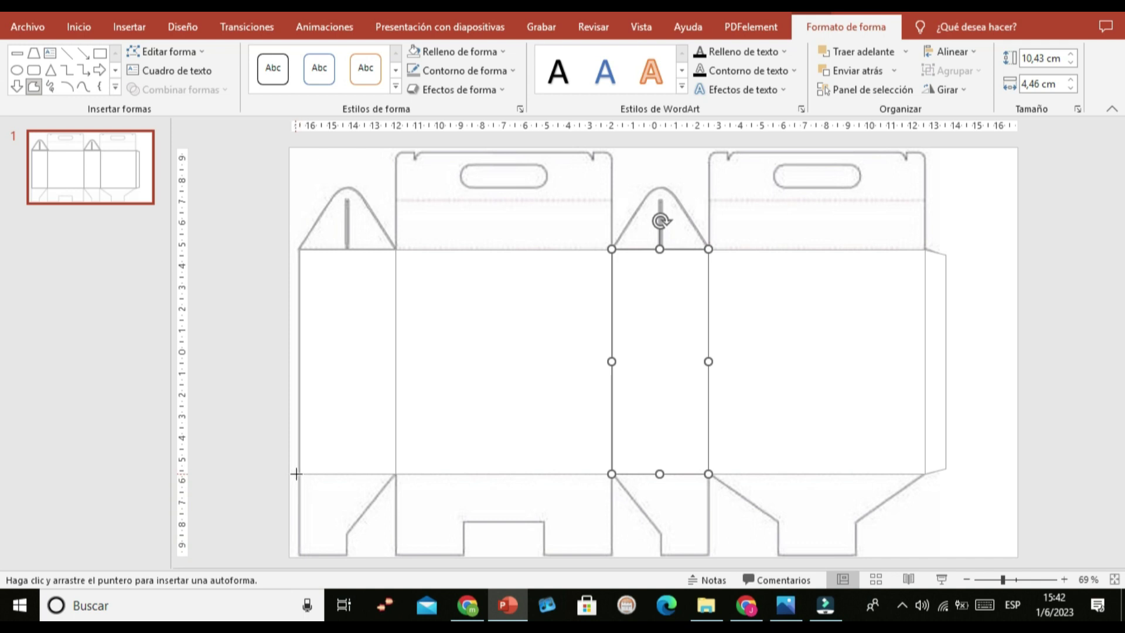
left_click(296, 473)
left_click(298, 474)
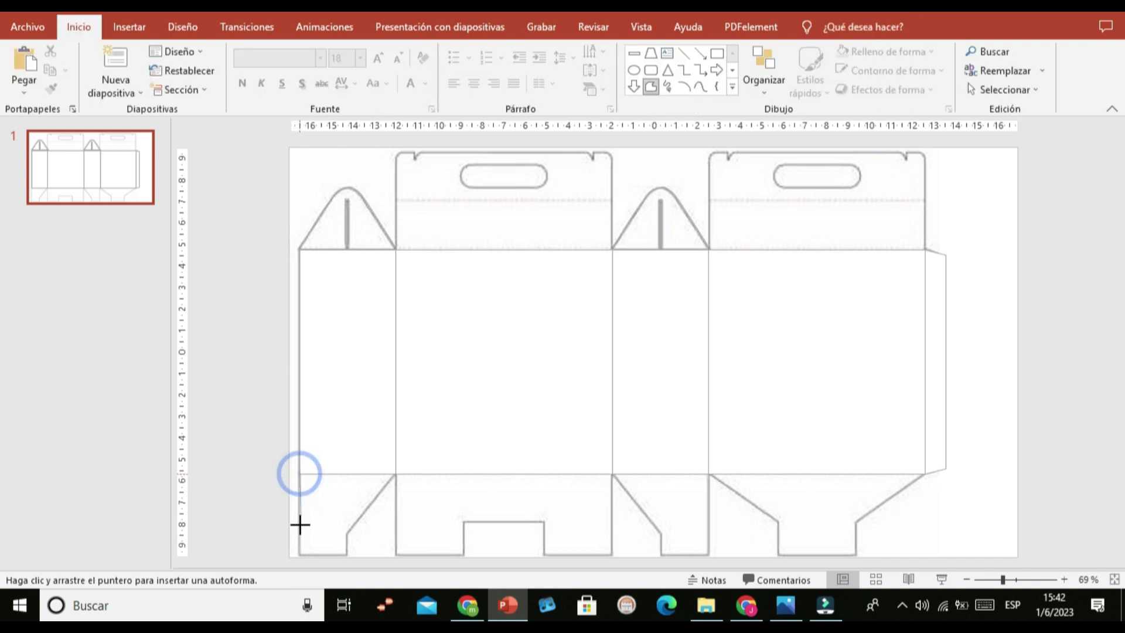
left_click(297, 555)
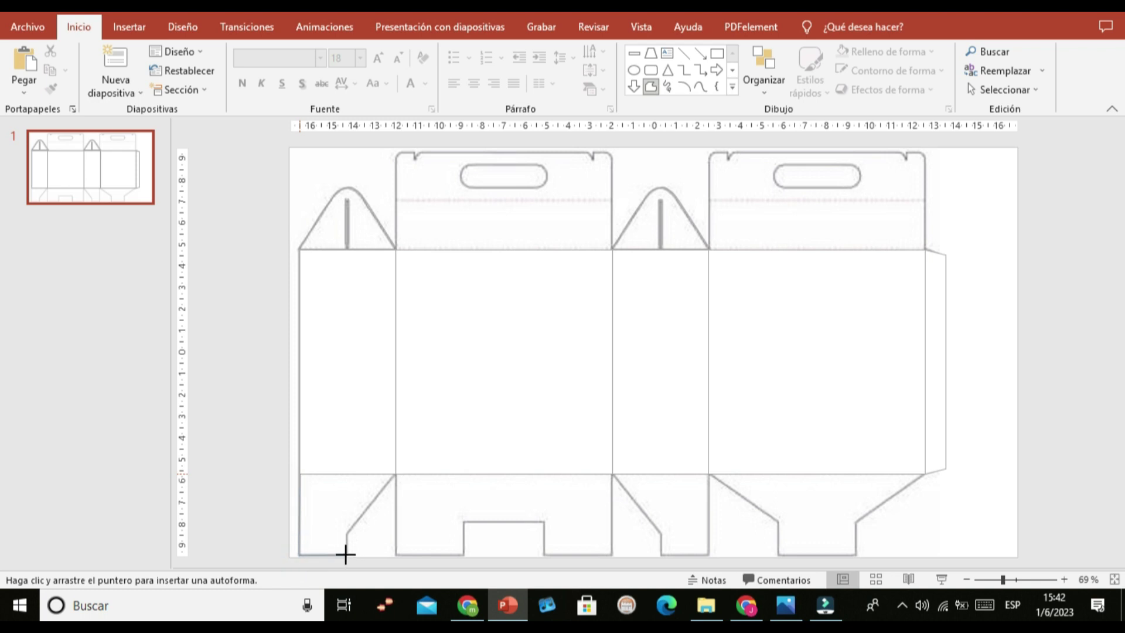
left_click(346, 534)
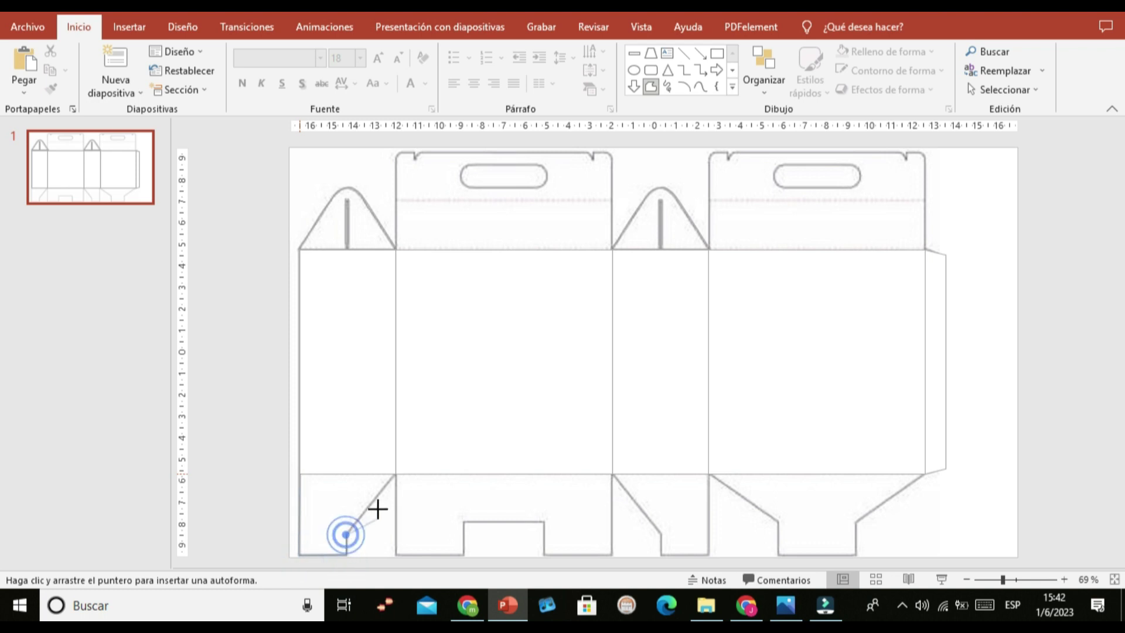
left_click(395, 476)
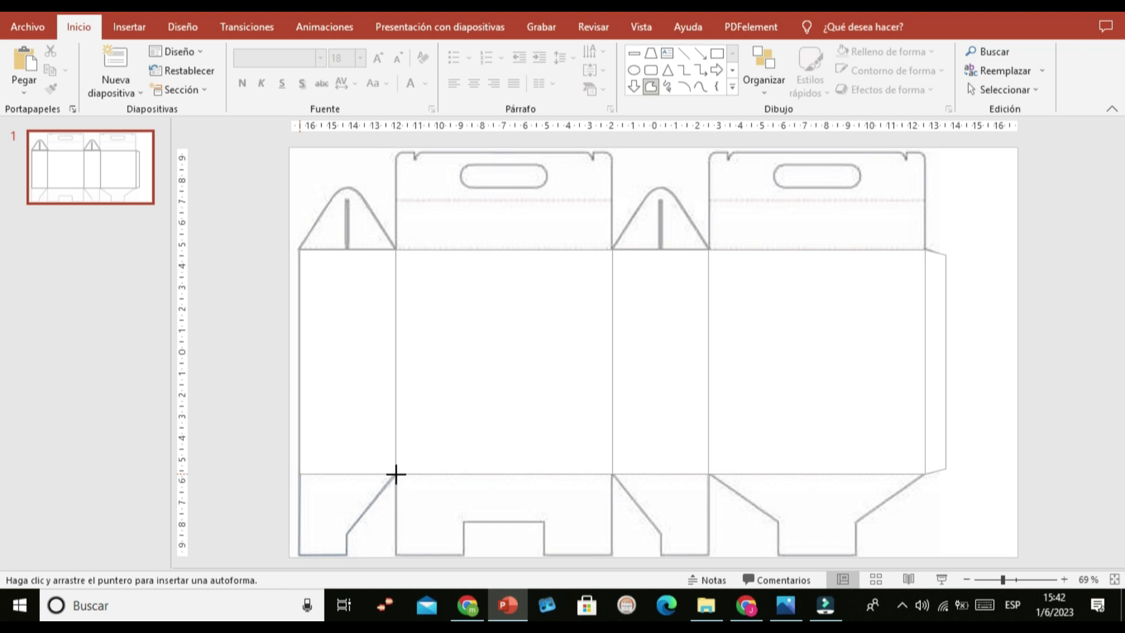
left_click(396, 474)
left_click(300, 473)
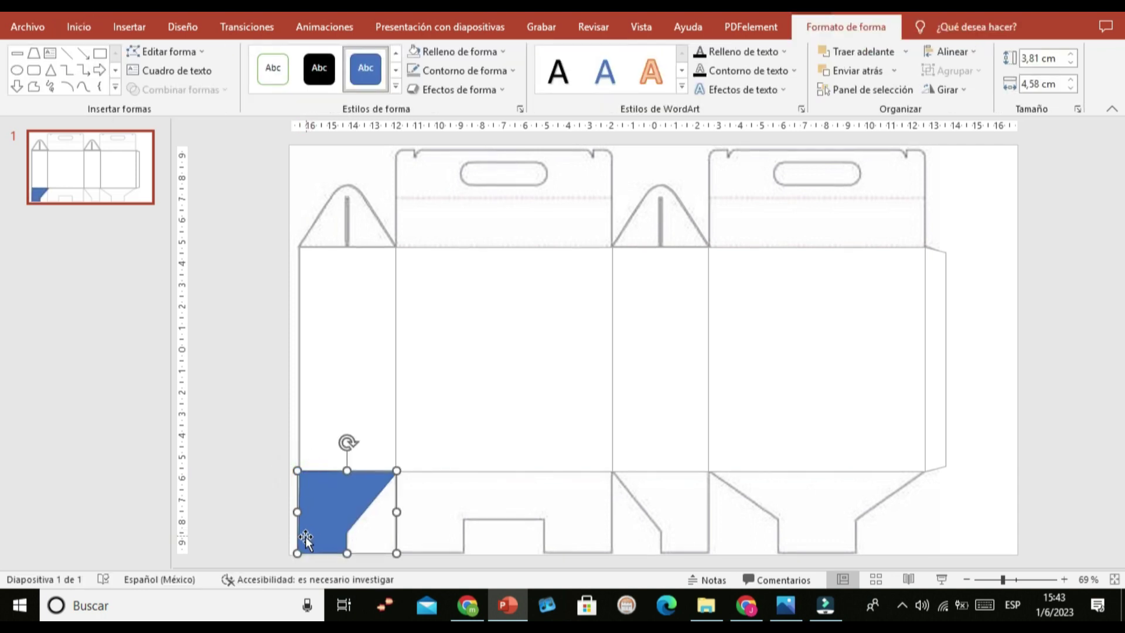
Step: Snap the flap's top-right vertex to the template corner and set the shape to No Fill
left_click(180, 53)
left_click(202, 93)
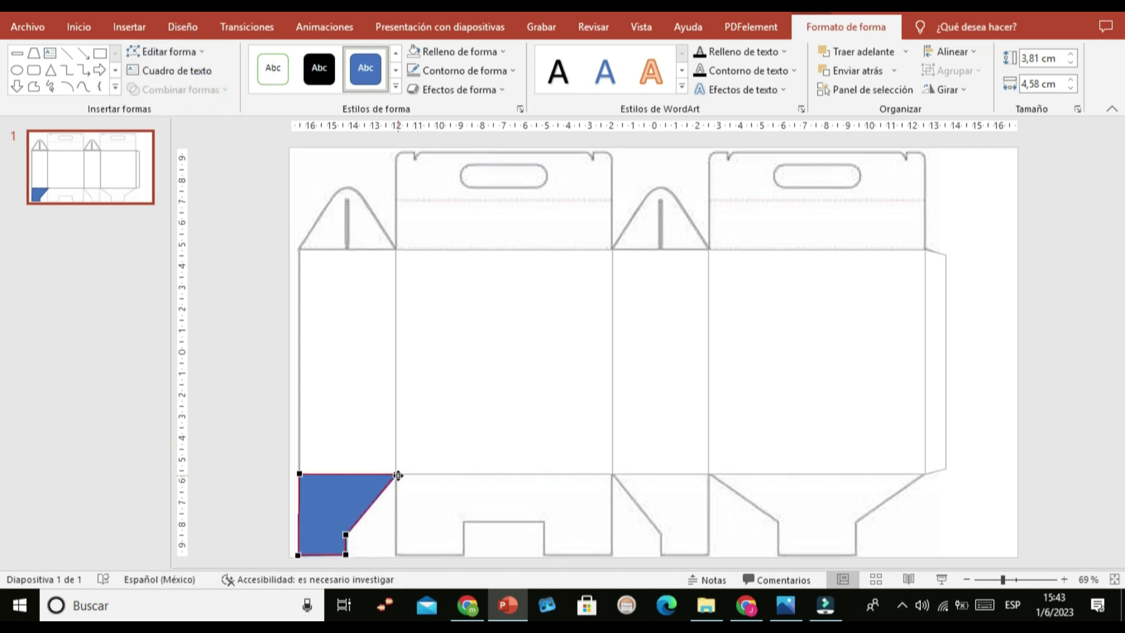
left_click_drag(395, 475, 395, 474)
left_click(240, 492)
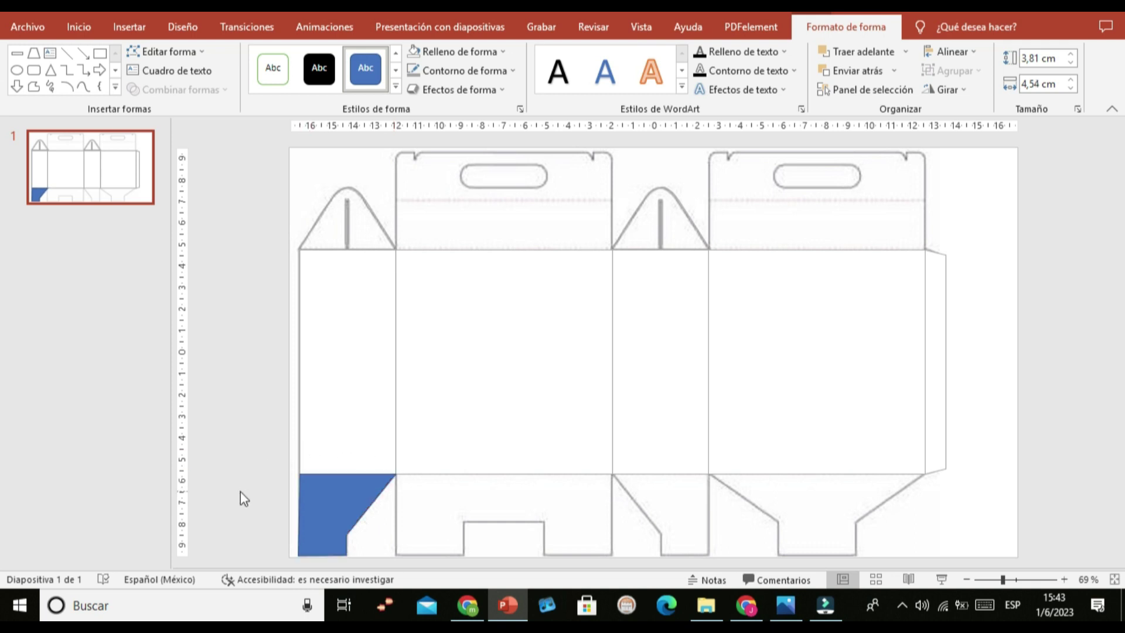
left_click(302, 519)
left_click(414, 51)
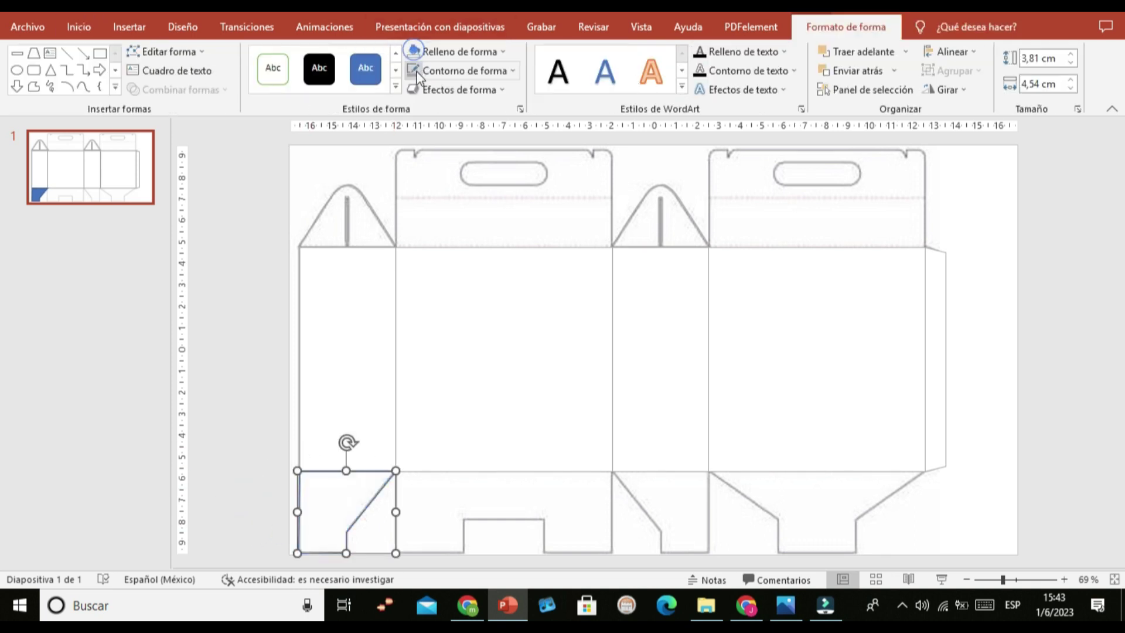
left_click(414, 70)
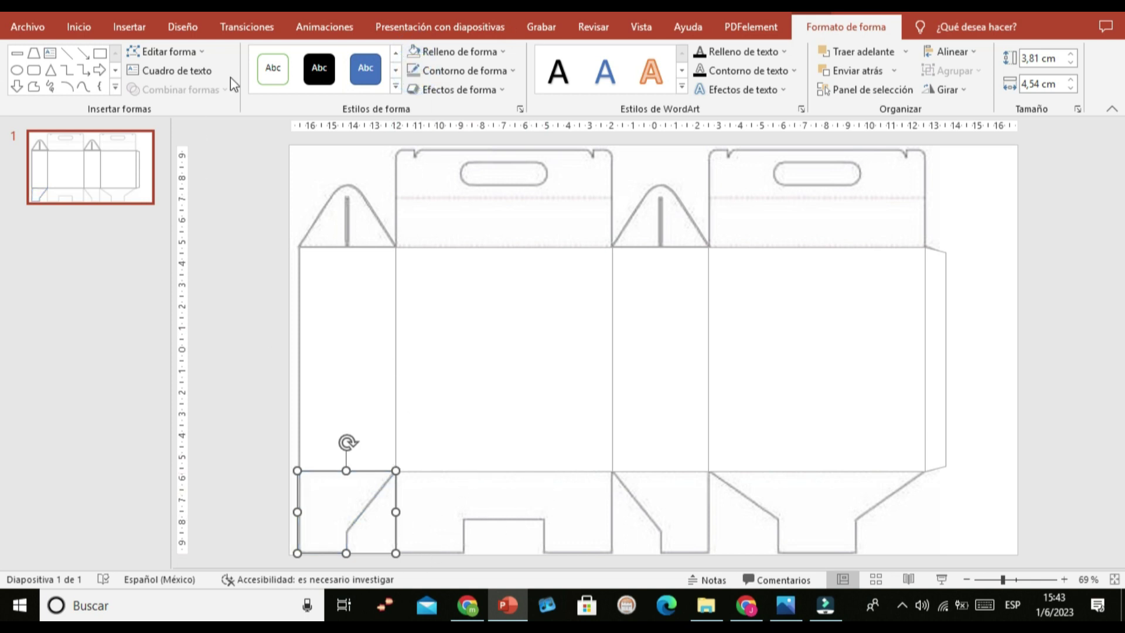
left_click(34, 86)
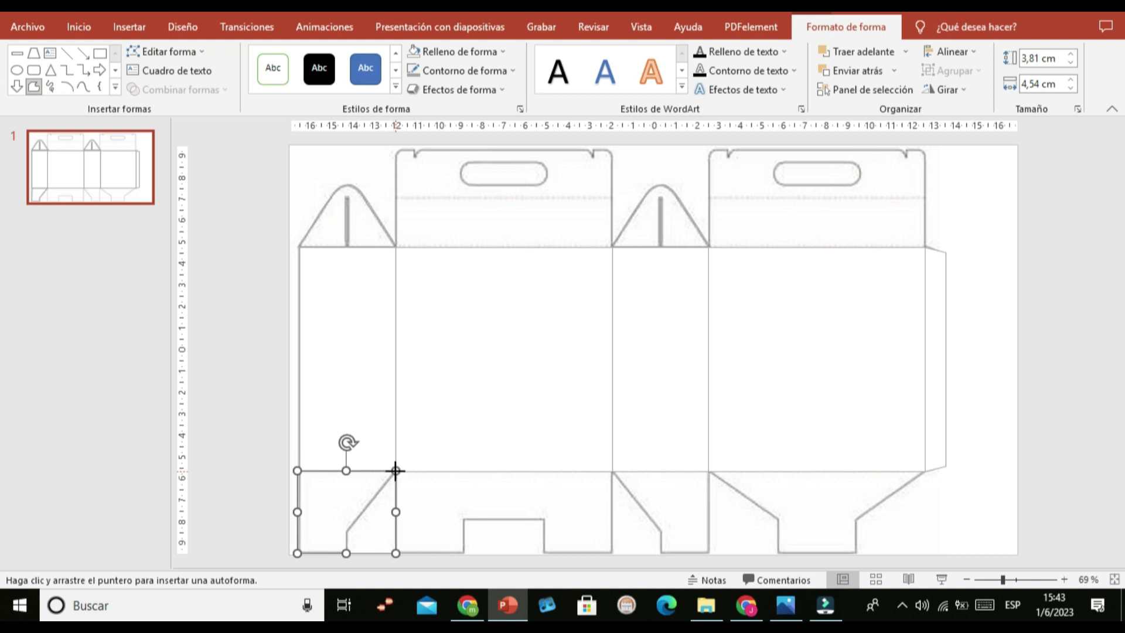
Step: Trace the notched bottom flap under the front panel with a closed freeform outline
left_click(396, 471)
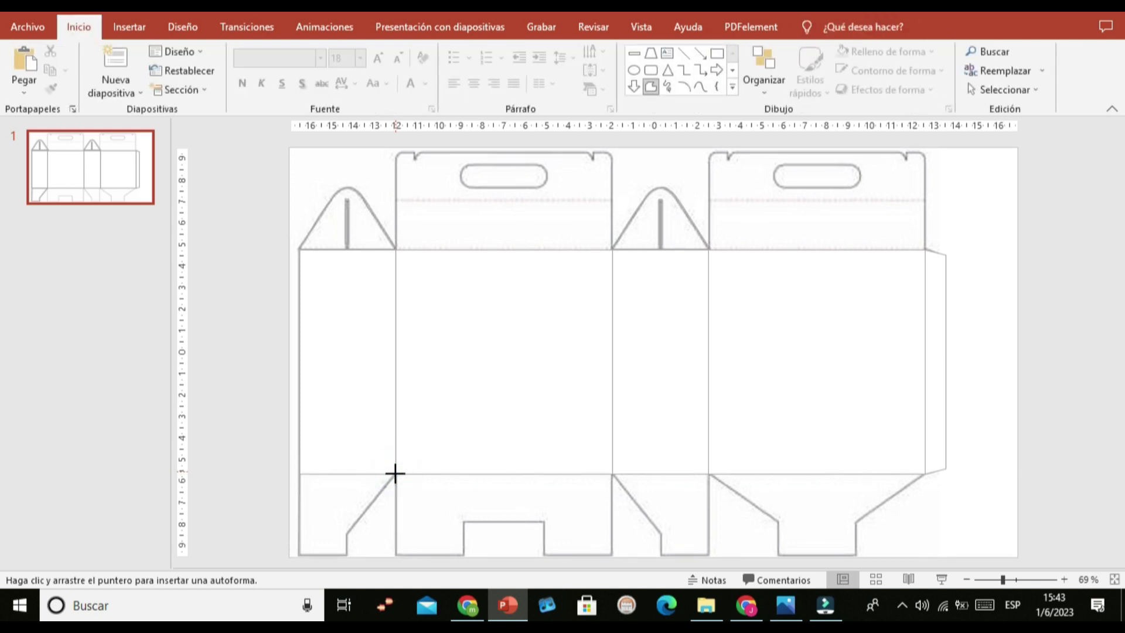
left_click(395, 555)
left_click(464, 555)
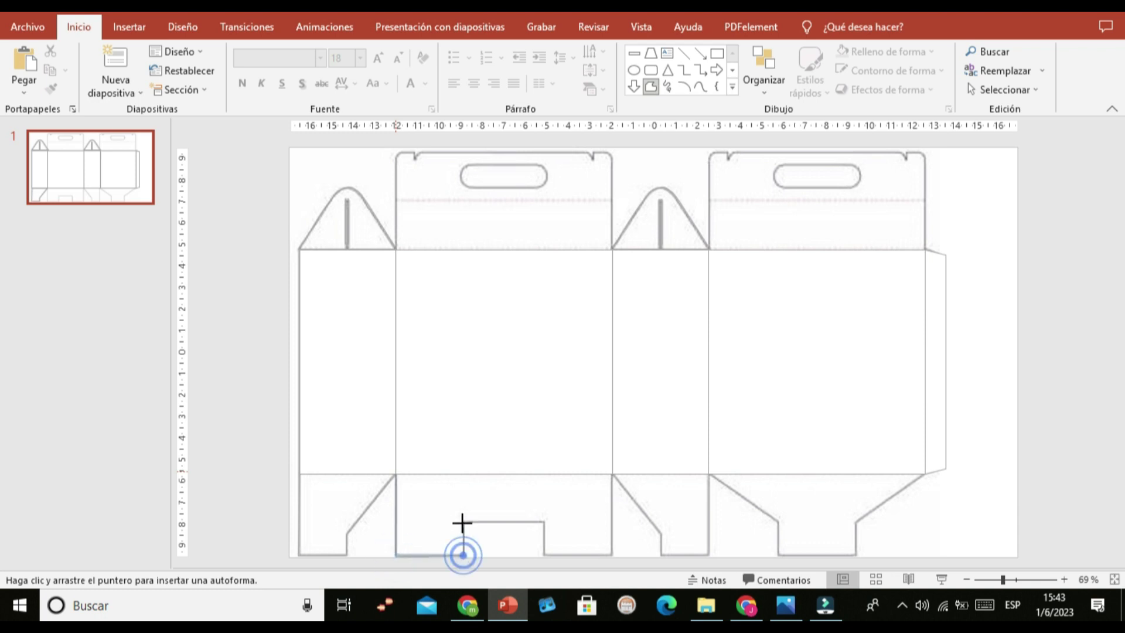
left_click(463, 521)
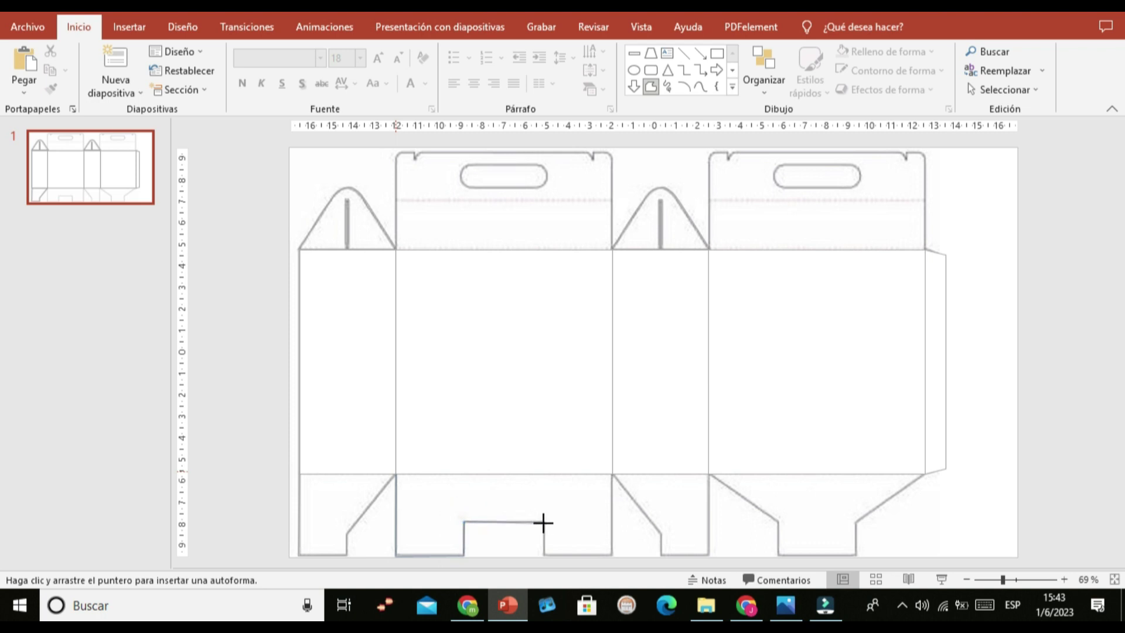
left_click(544, 522)
left_click(544, 555)
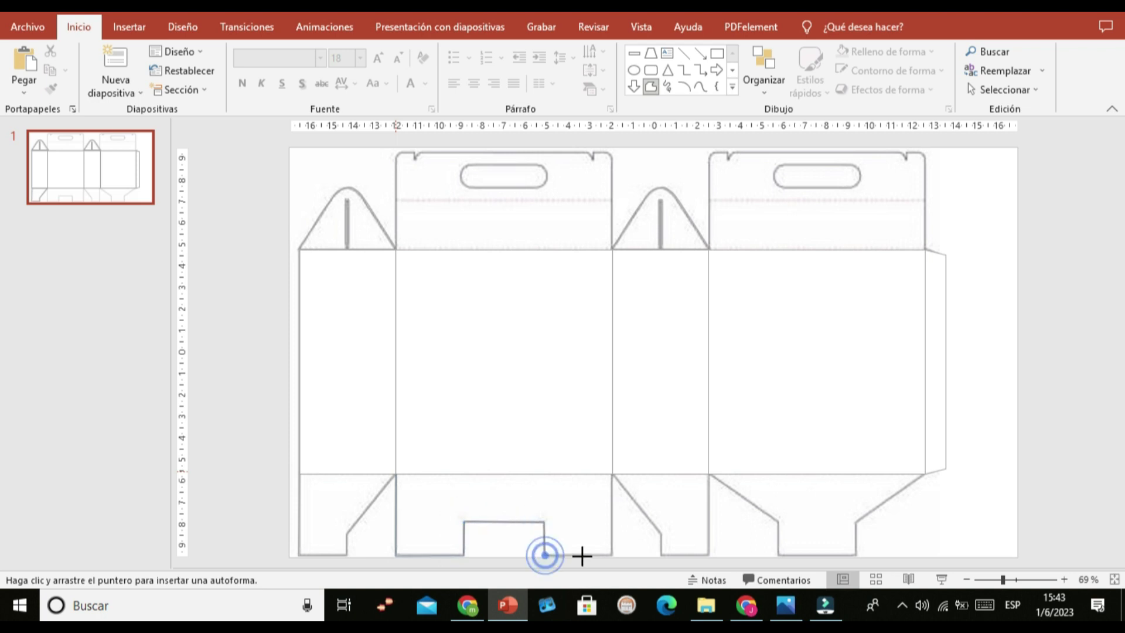
left_click(612, 555)
left_click(611, 474)
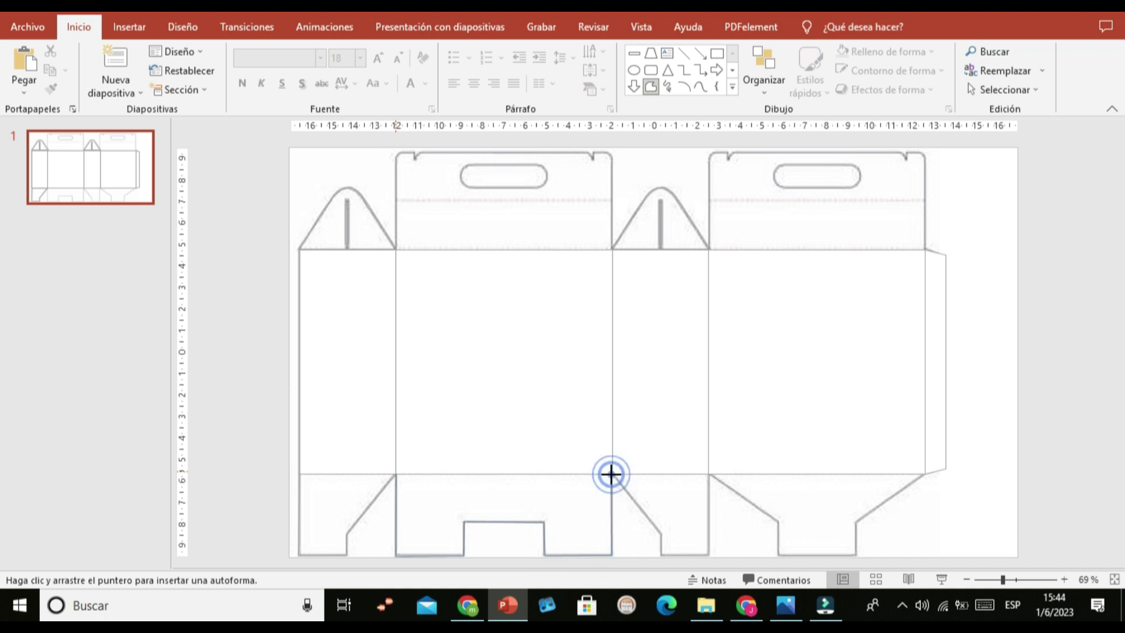
left_click(394, 472)
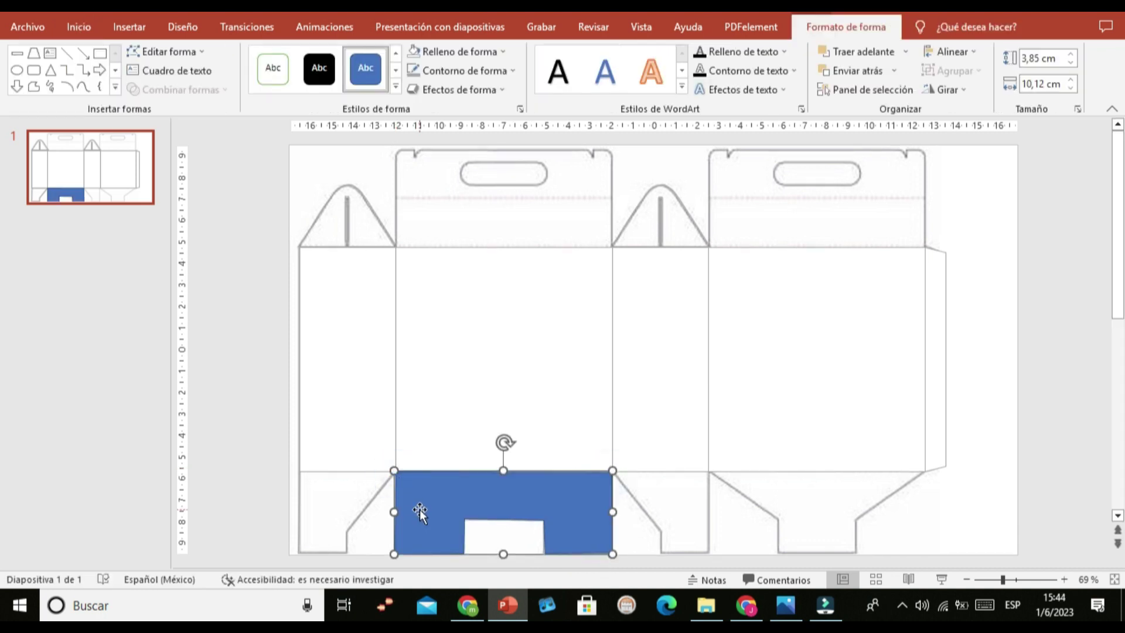
Step: Align the top-left vertex to the template corner and remove the 3,85 × 10,16 cm flap's fill
left_click(173, 53)
left_click(197, 92)
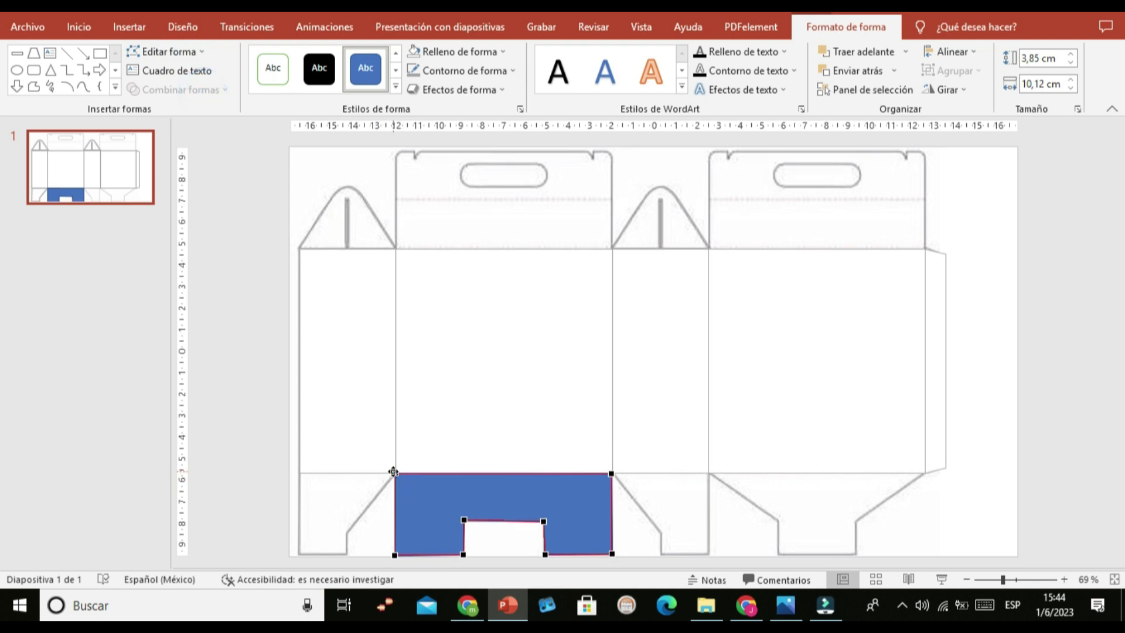
left_click(396, 473)
left_click_drag(397, 475, 394, 473)
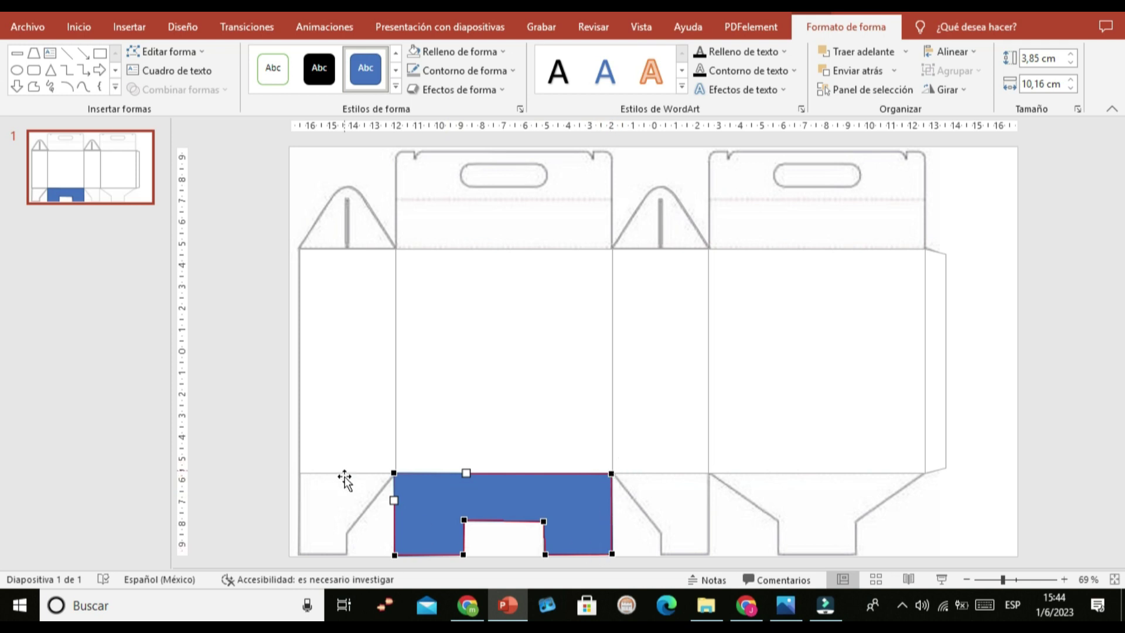
left_click(544, 553)
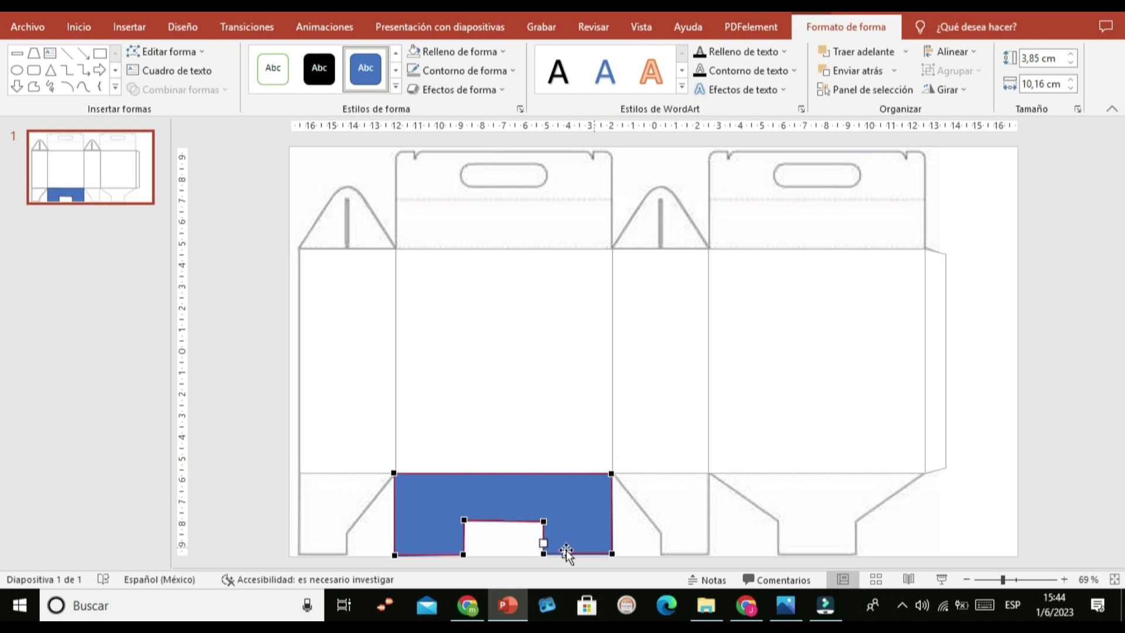
left_click(247, 480)
left_click(586, 499)
double_click(587, 499)
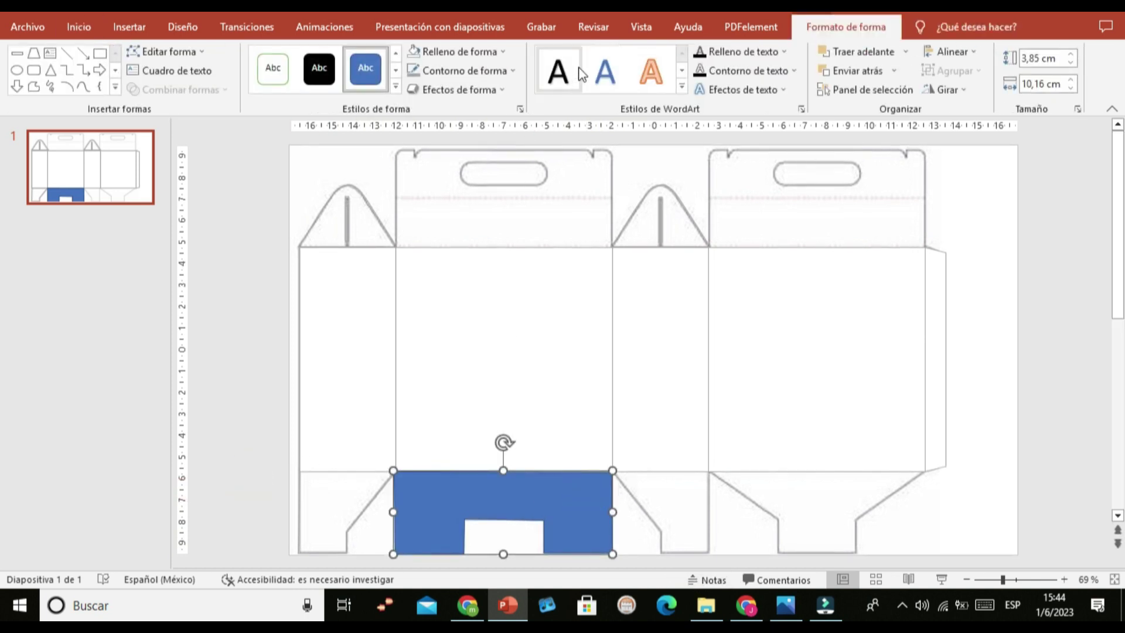
left_click(412, 53)
left_click(262, 381)
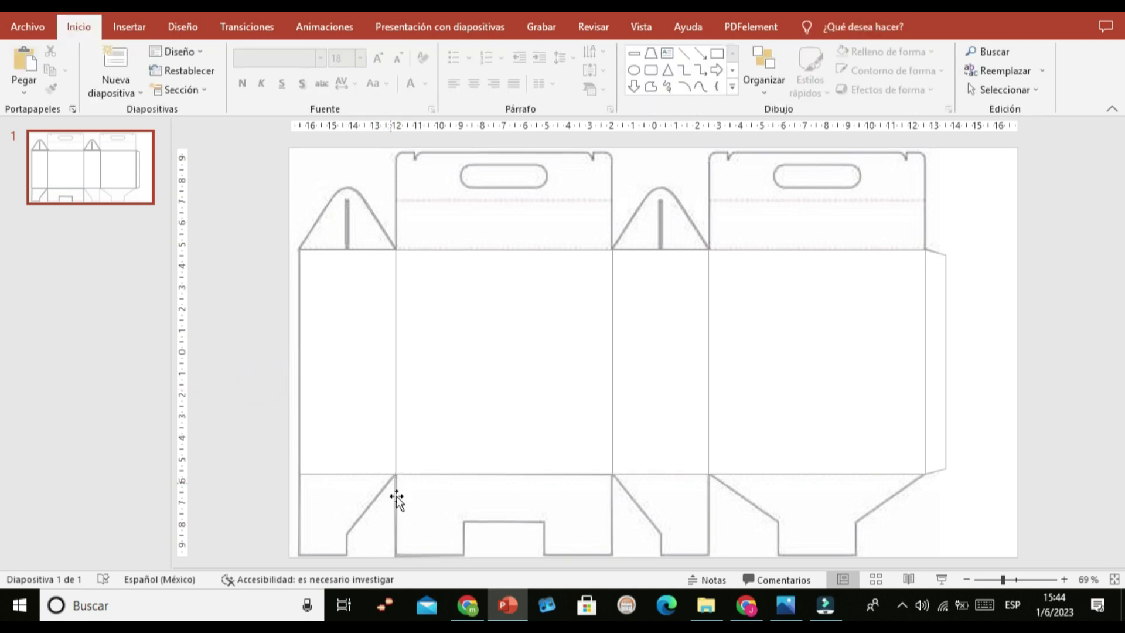
Step: Paste a copy of the lower-left flap outline under the third panel and flip it horizontally
left_click(422, 530)
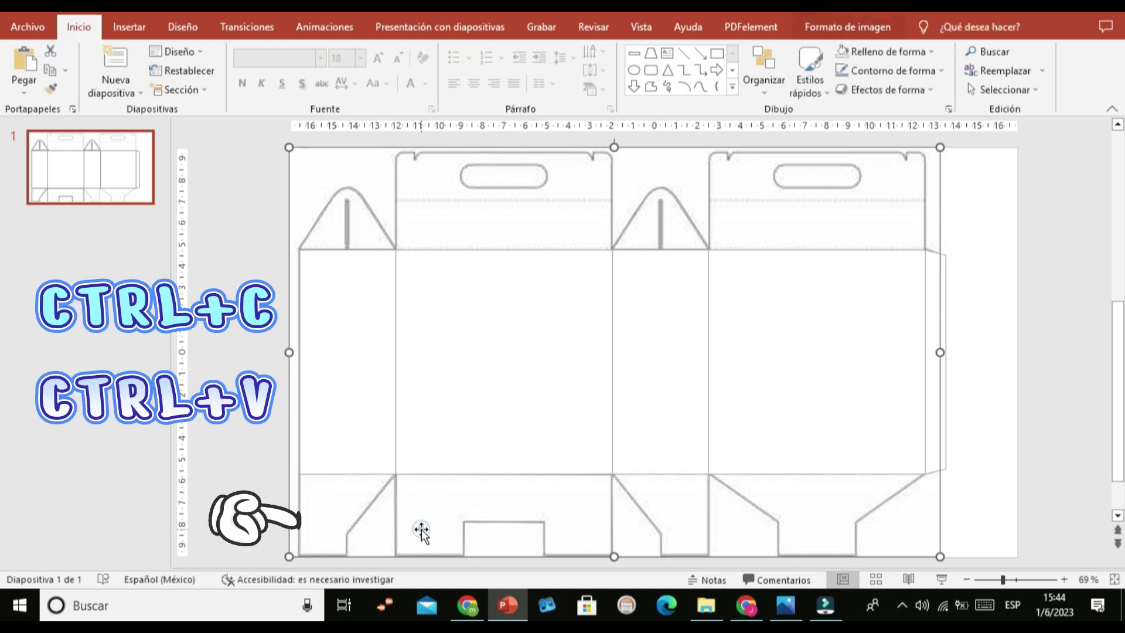
key("ctrl+v")
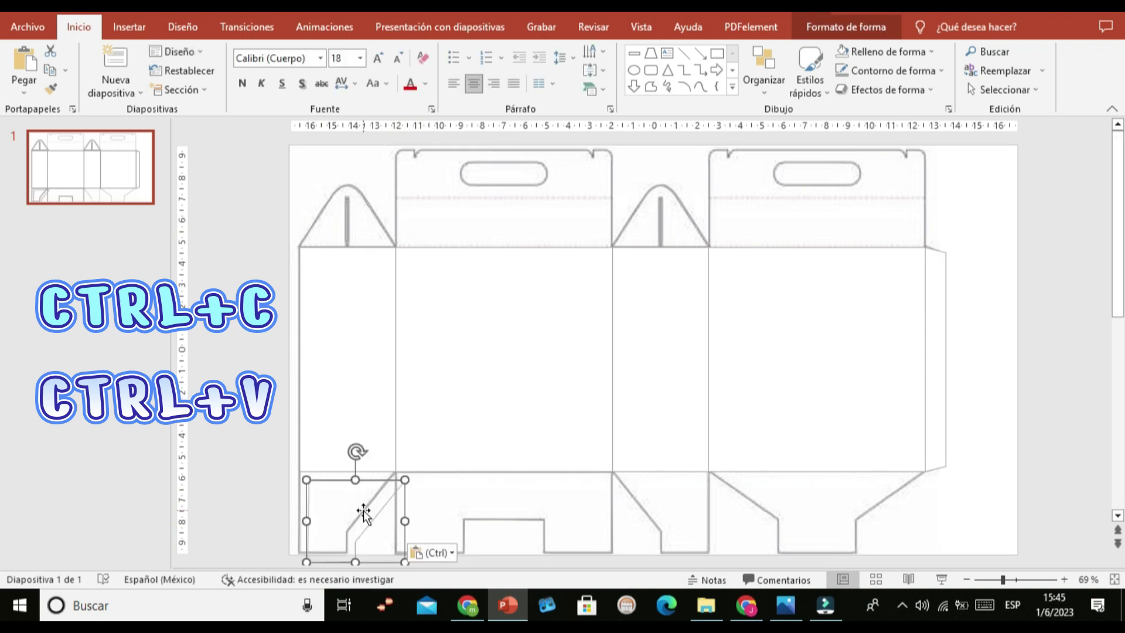
left_click_drag(351, 521, 651, 485)
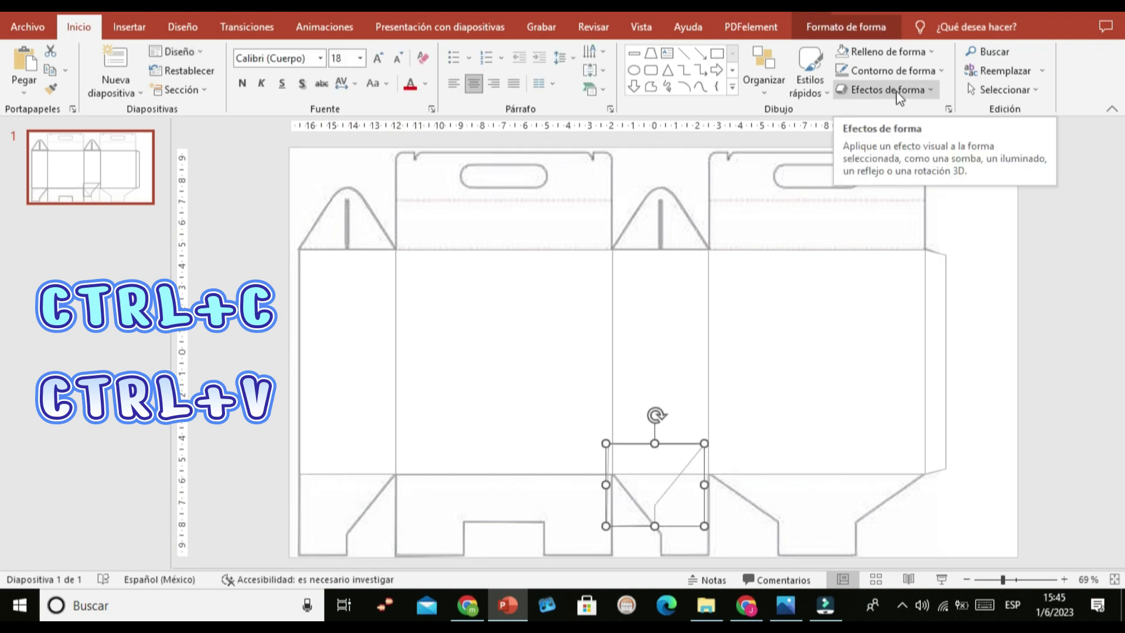
left_click(857, 30)
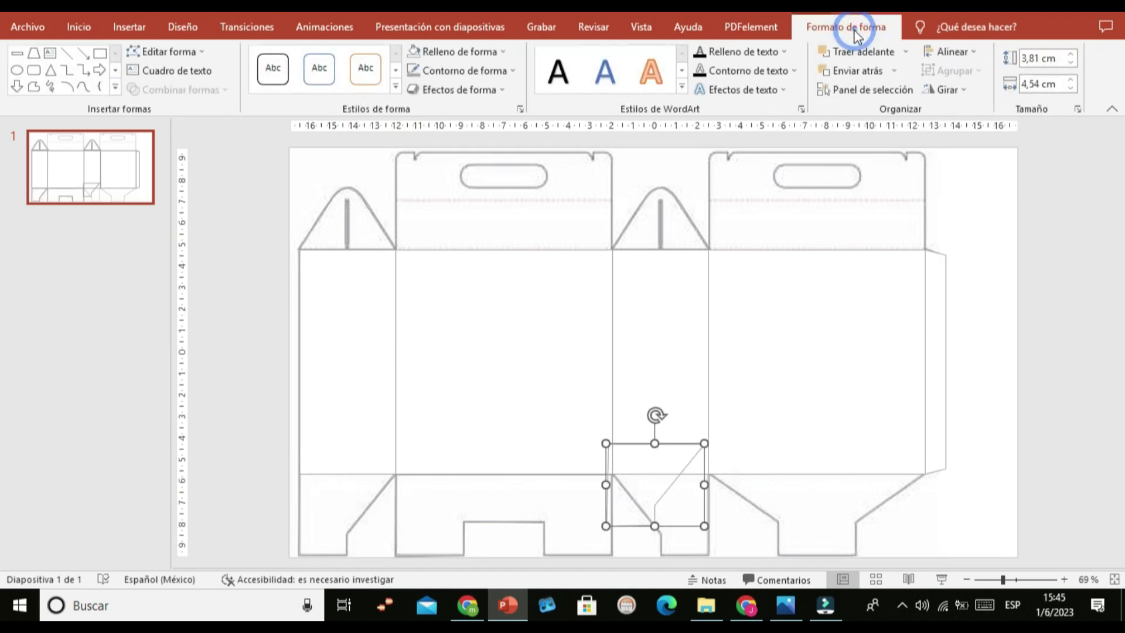
left_click(960, 89)
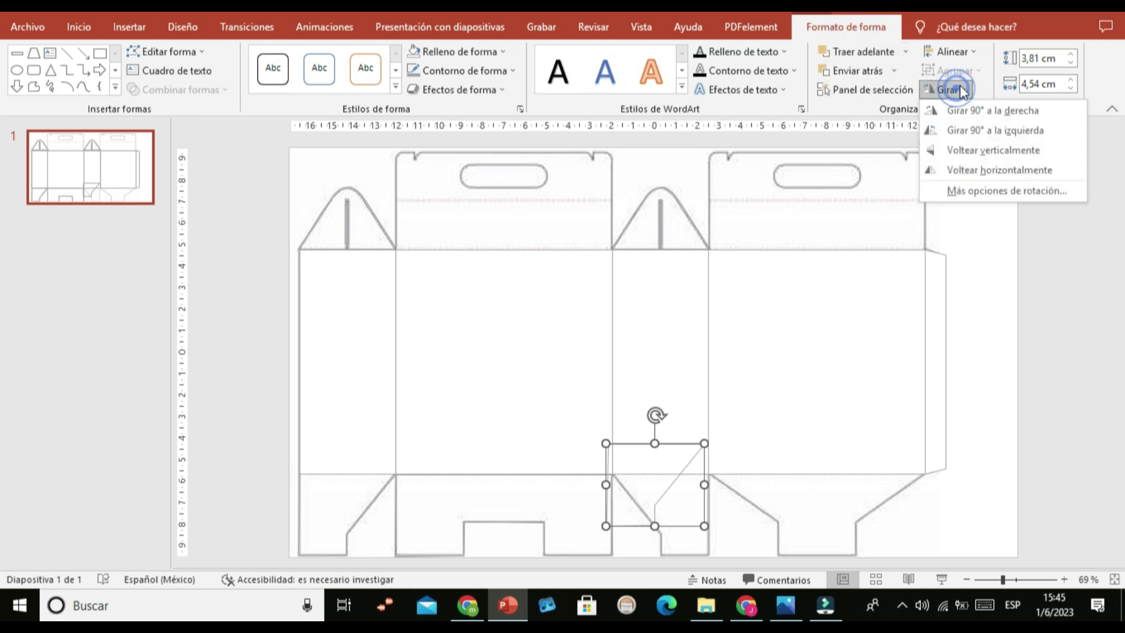
left_click(1011, 171)
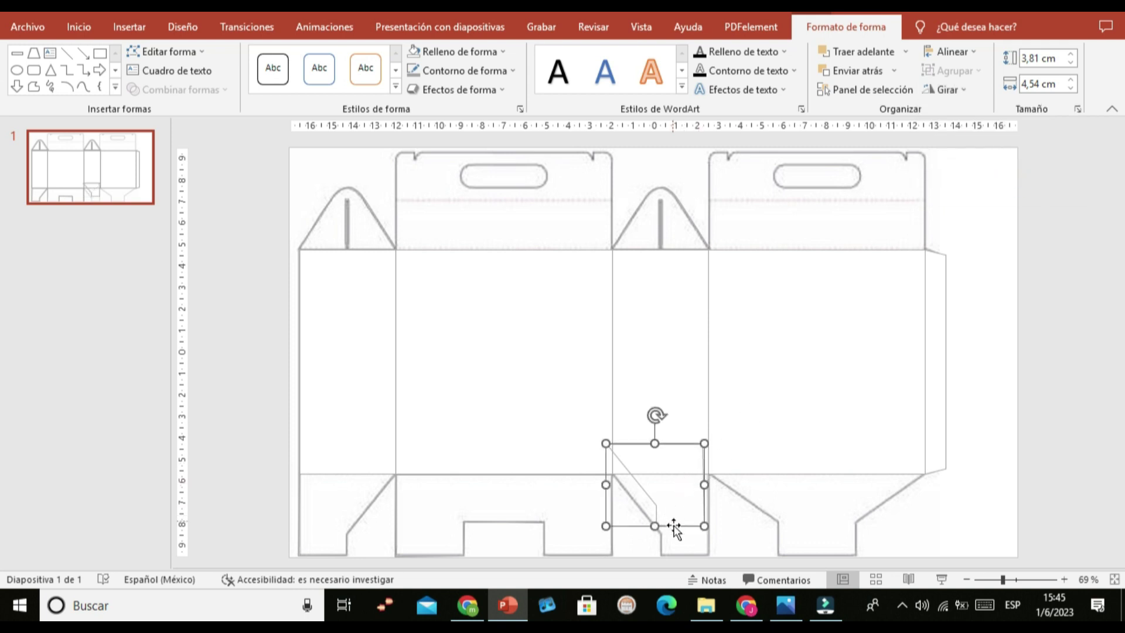
left_click_drag(677, 528, 679, 548)
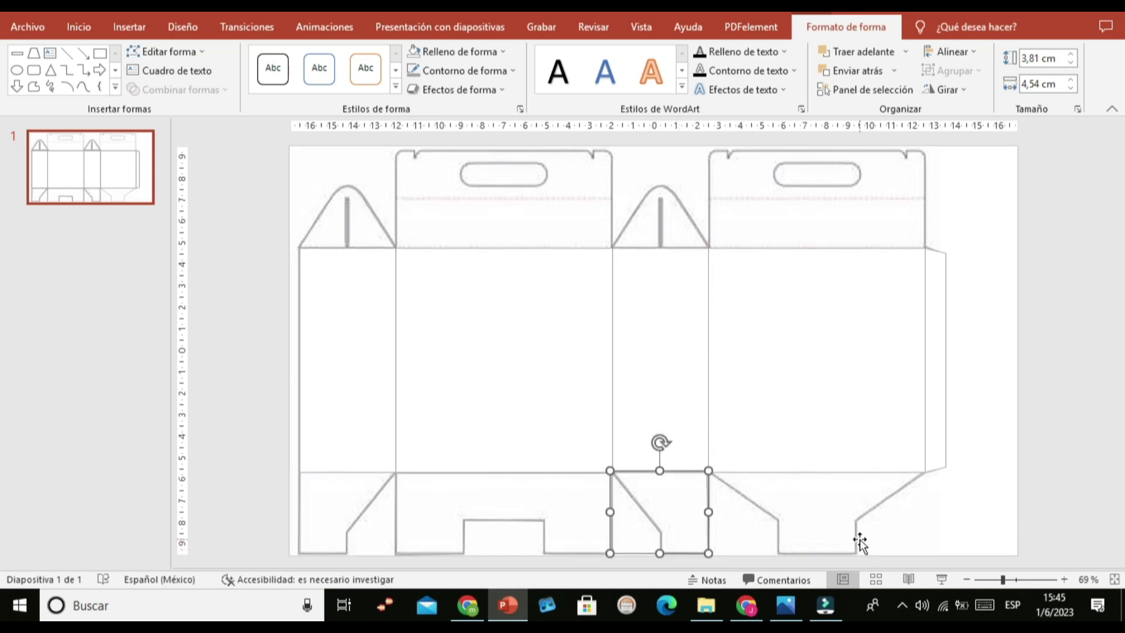
left_click(939, 524)
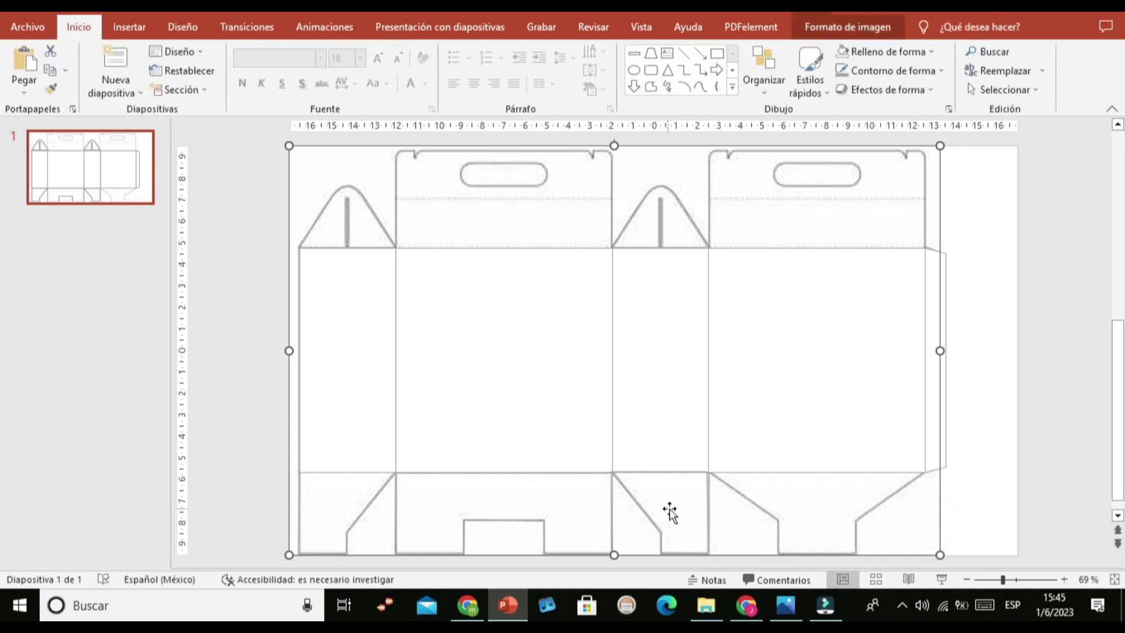
Step: Use Edit Points to fit the mirrored flap's corners onto the template
double_click(710, 511)
left_click(164, 51)
left_click(170, 94)
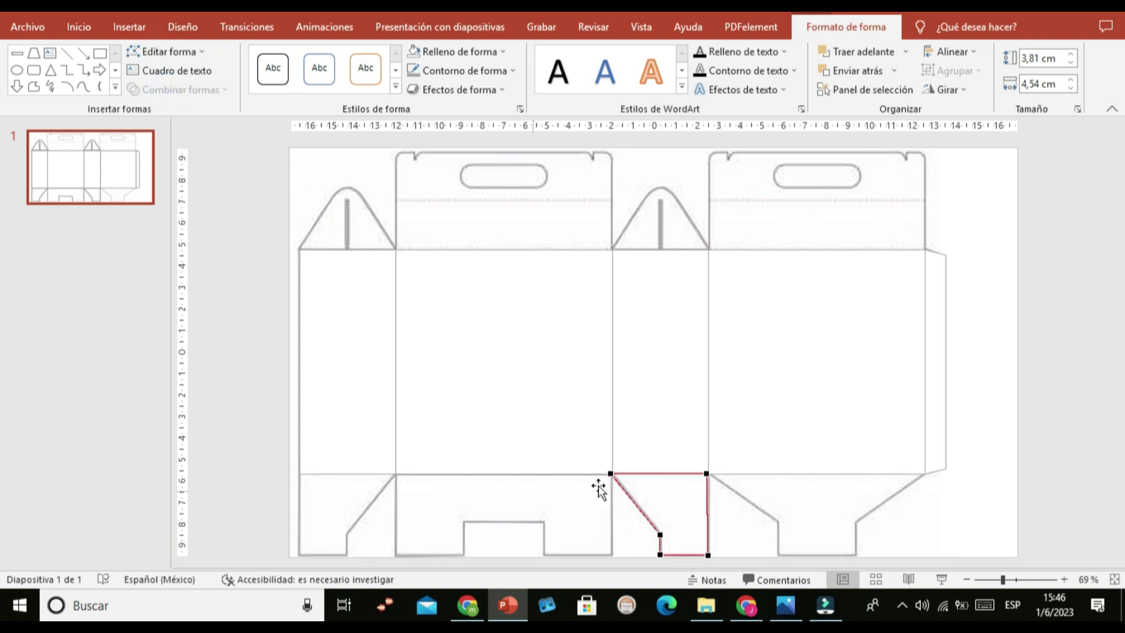
left_click(610, 474)
left_click_drag(708, 473, 709, 474)
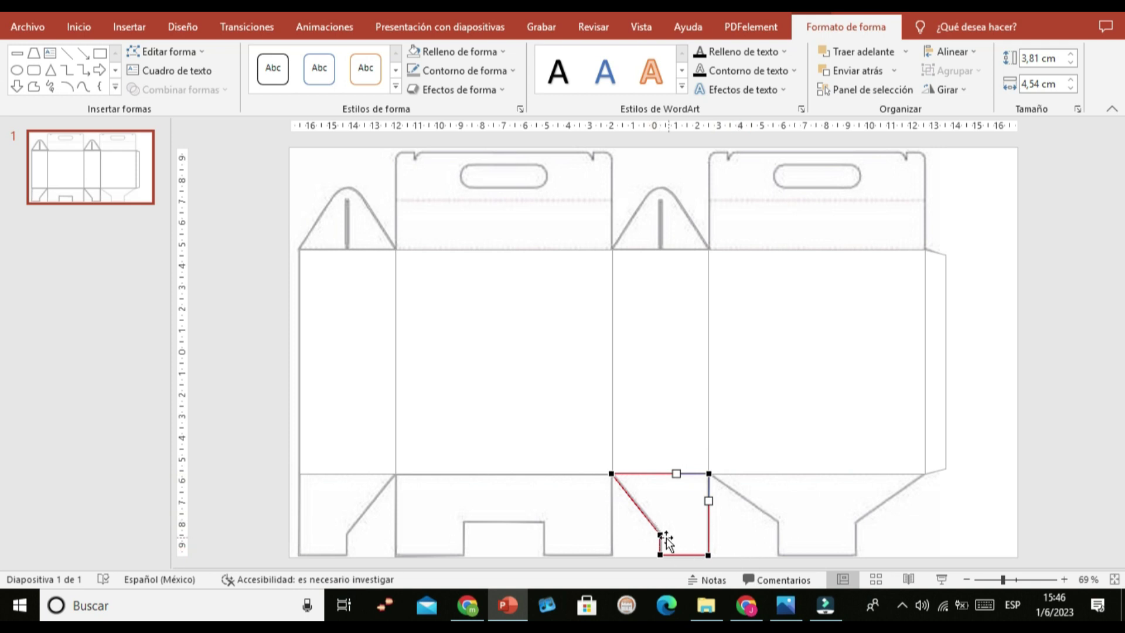
left_click(658, 535)
left_click(659, 553)
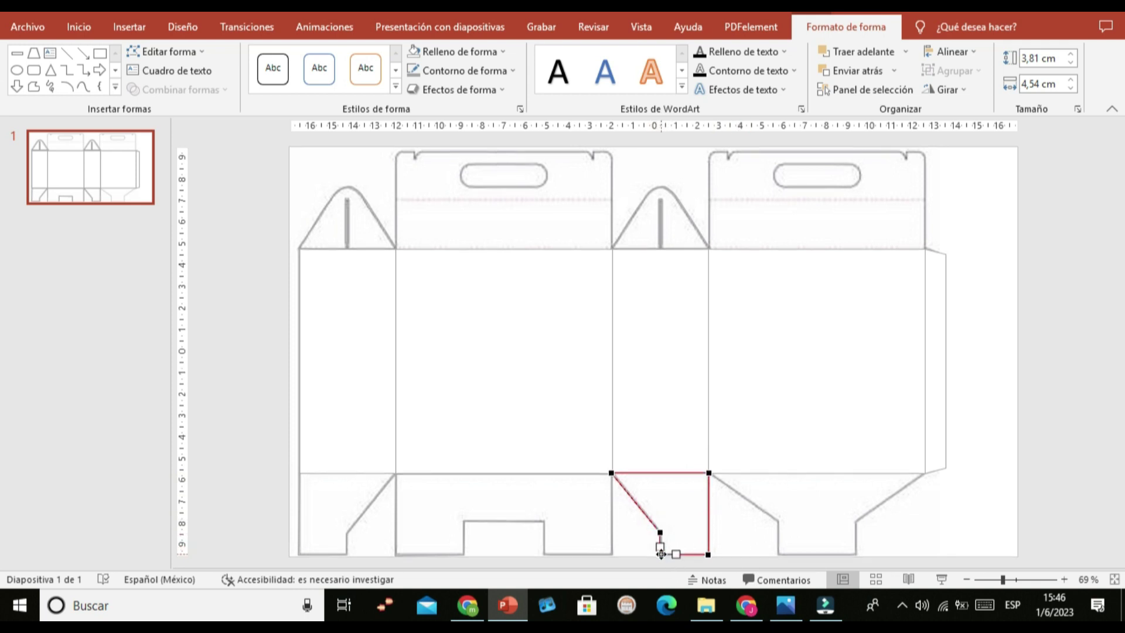
left_click(716, 548)
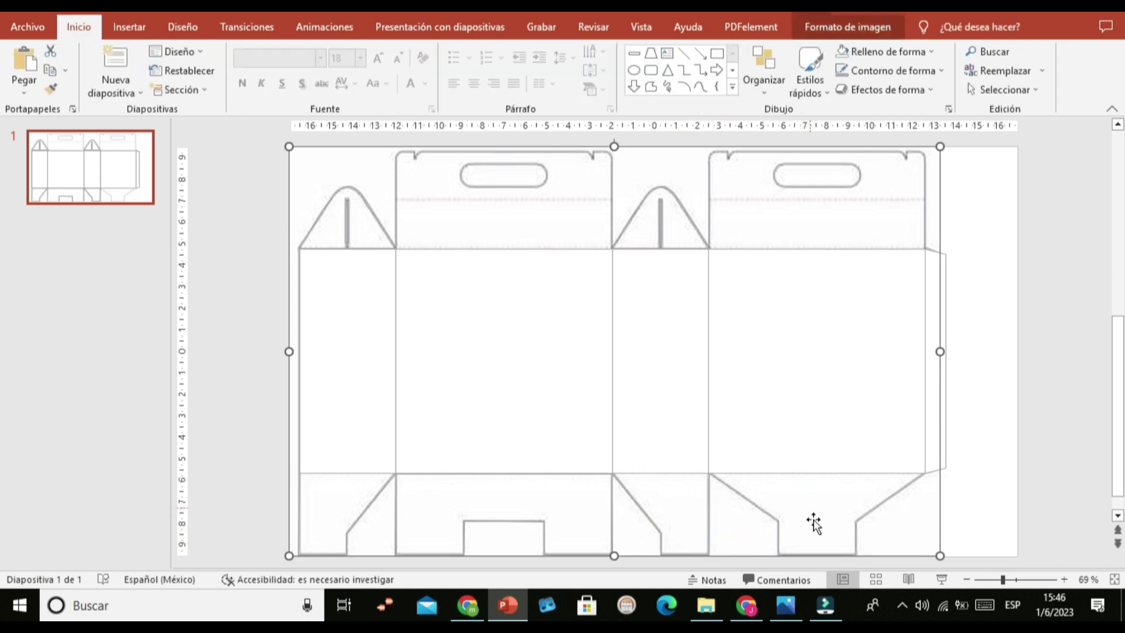
left_click(656, 90)
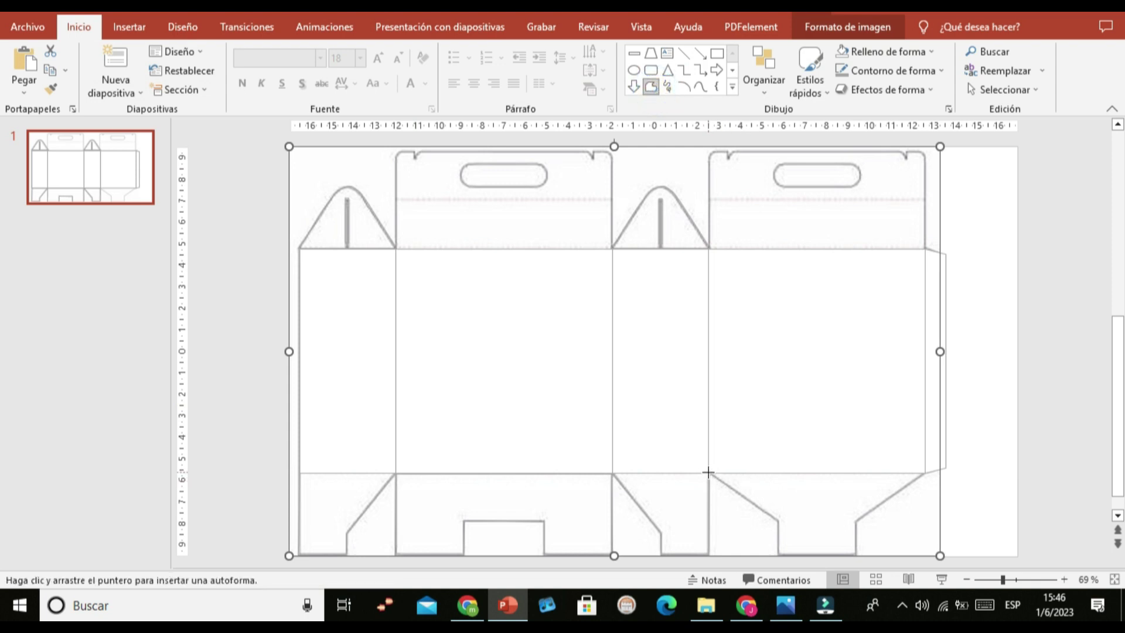
Step: Trace the rightmost tapered bottom flap as an unfilled 3,89 × 10,05 cm freeform outline
mouse_move(708, 471)
left_mouse_down()
mouse_move(852, 559)
mouse_move(922, 473)
left_mouse_up()
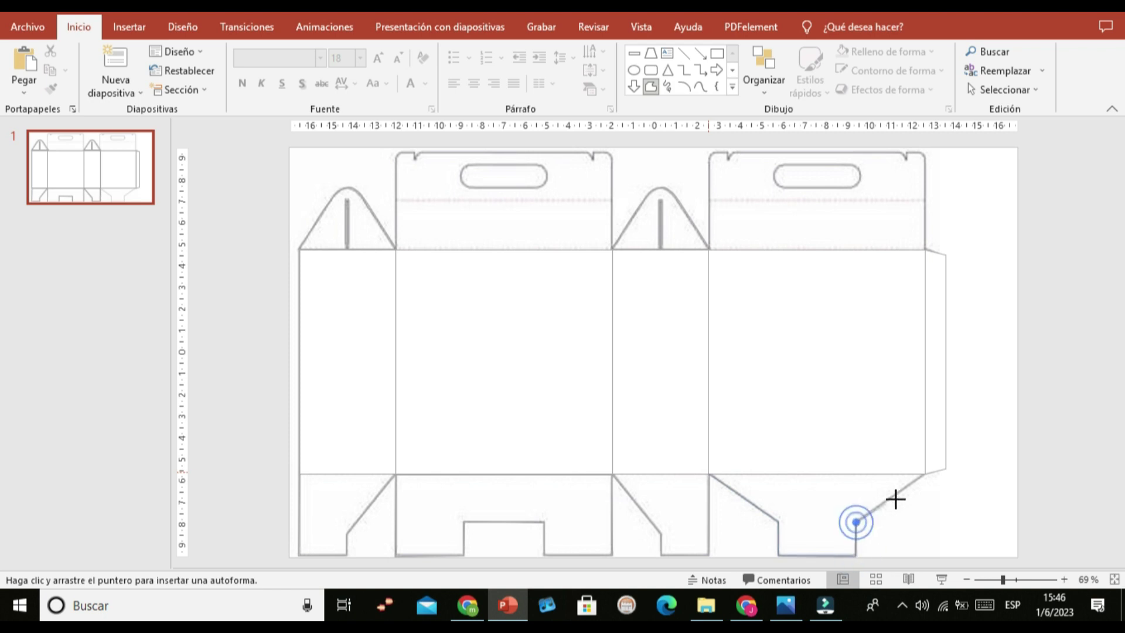
left_click(708, 472)
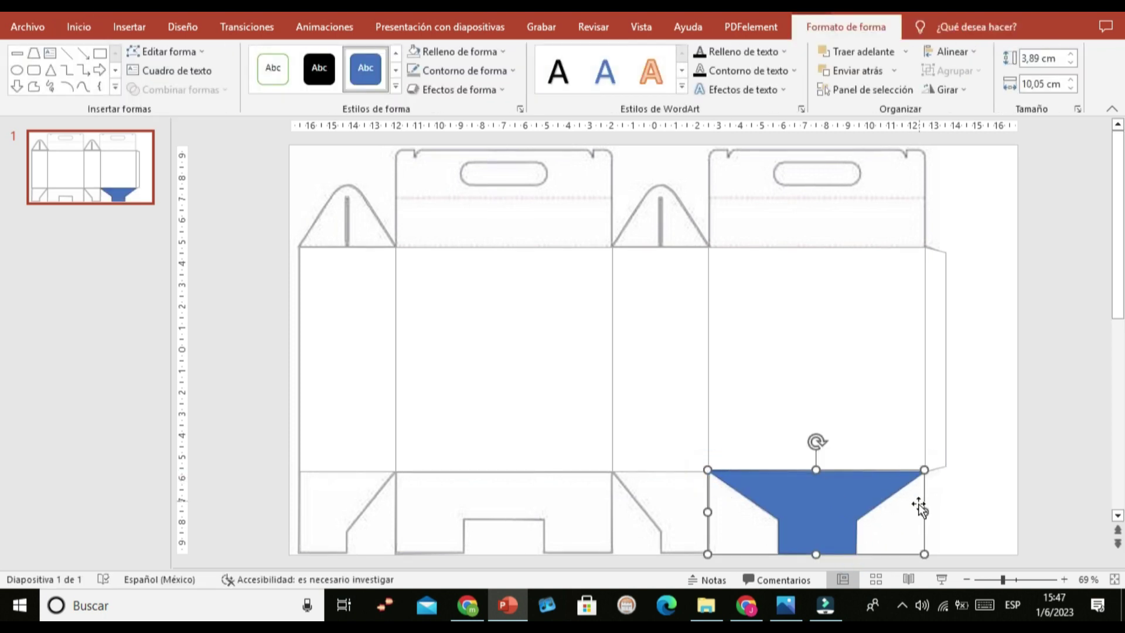
left_click(946, 514)
left_click(799, 473)
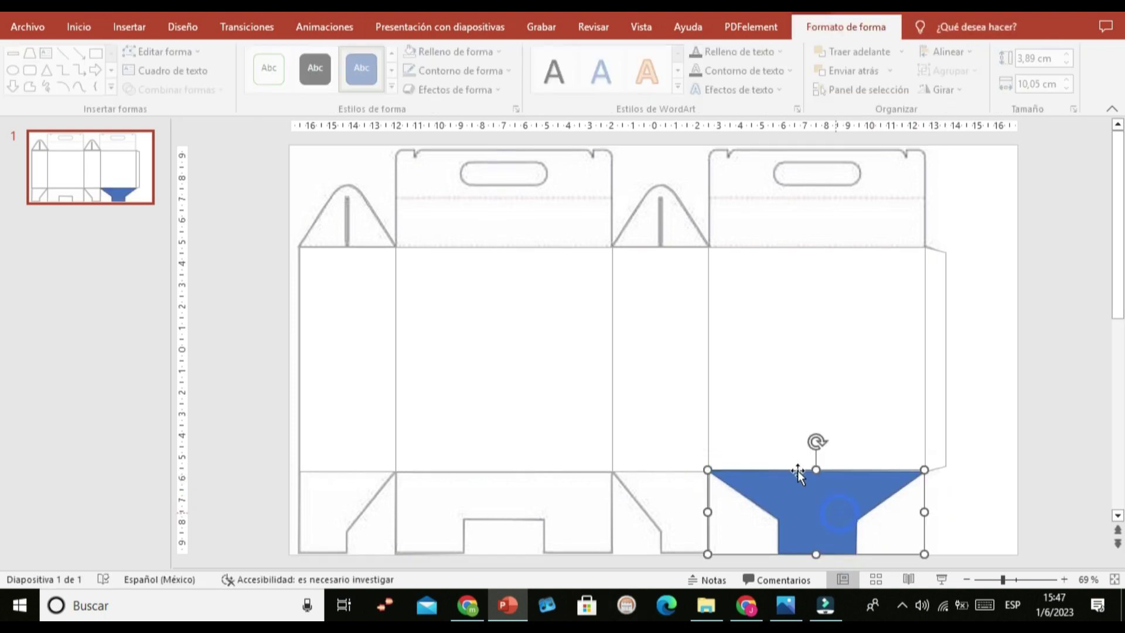
left_click(413, 53)
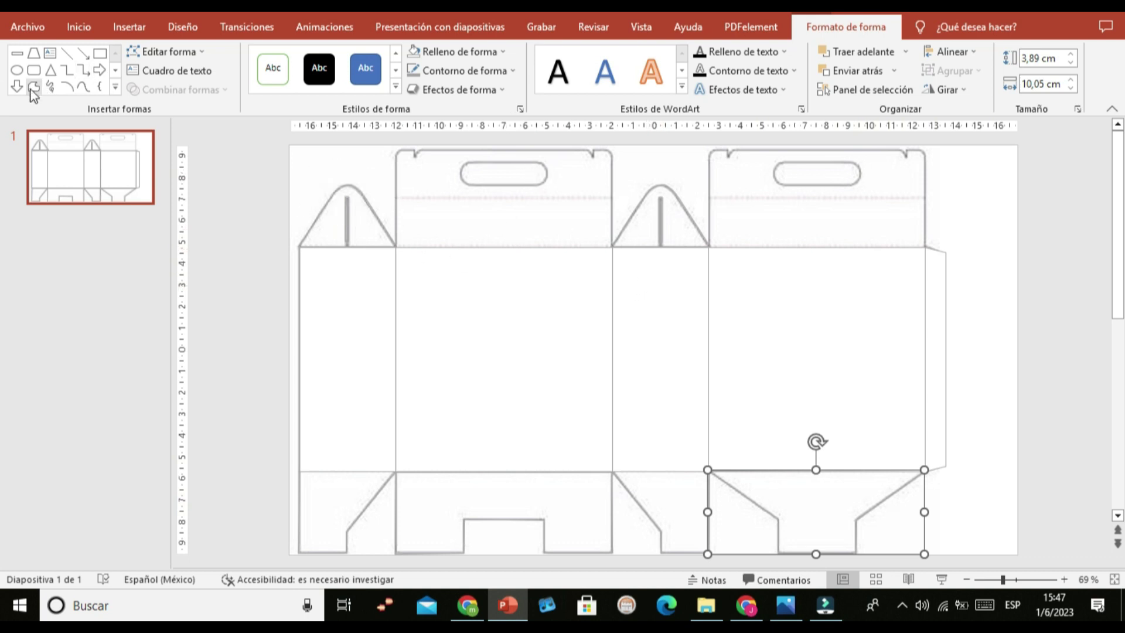
Step: Trace the top handle flap above the front panel, including both notches in its top edge
left_click(33, 87)
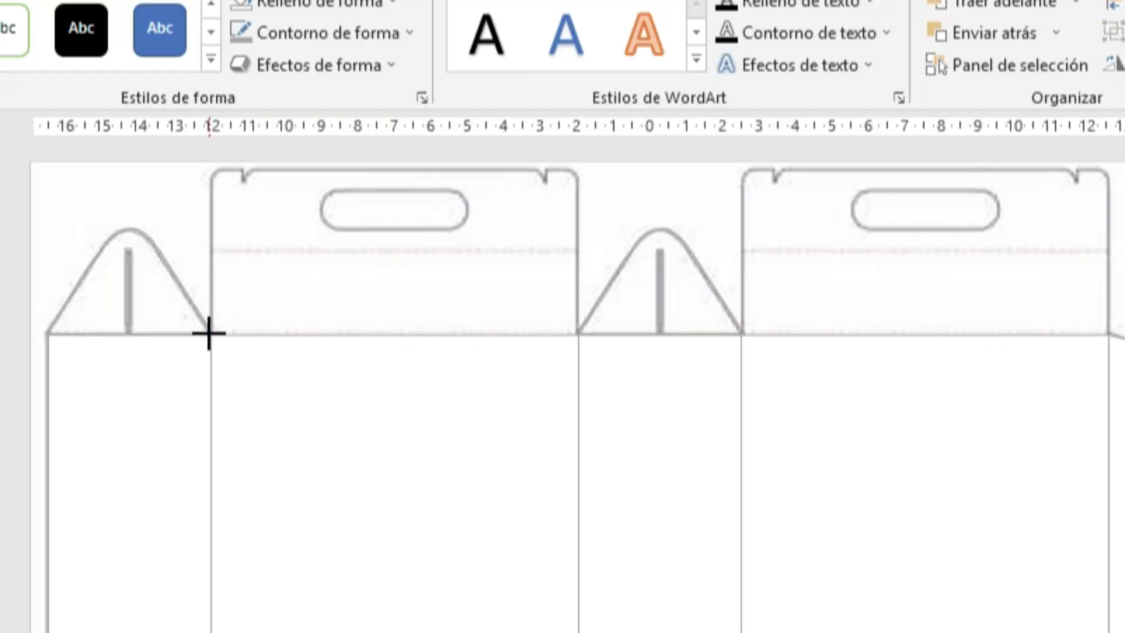
left_click(395, 247)
left_click(212, 174)
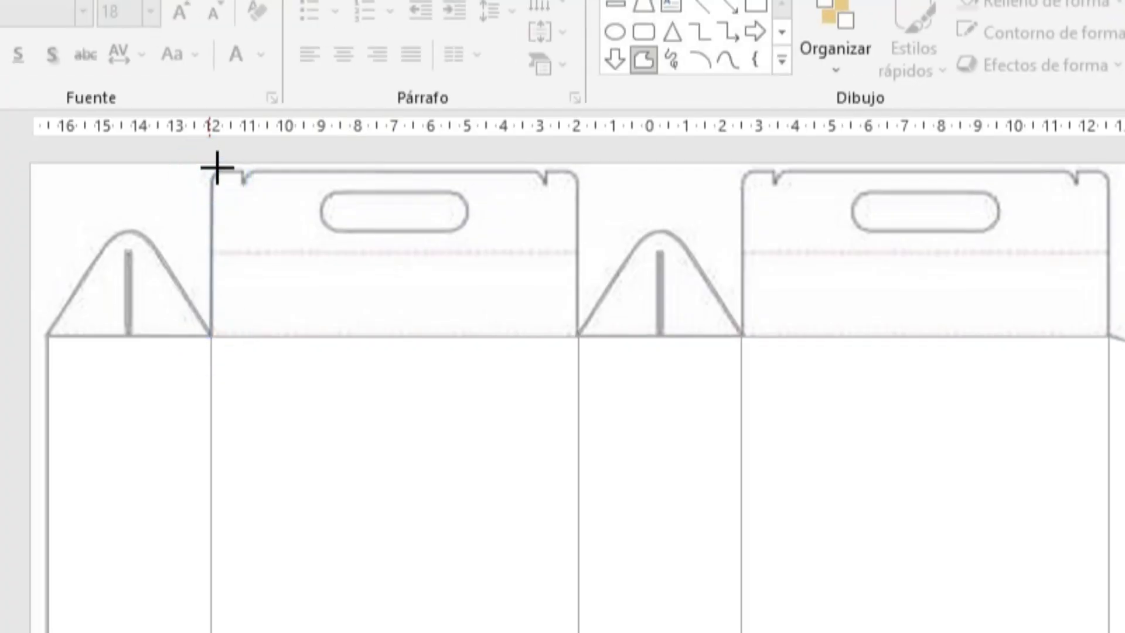
left_click(220, 170)
left_click(241, 181)
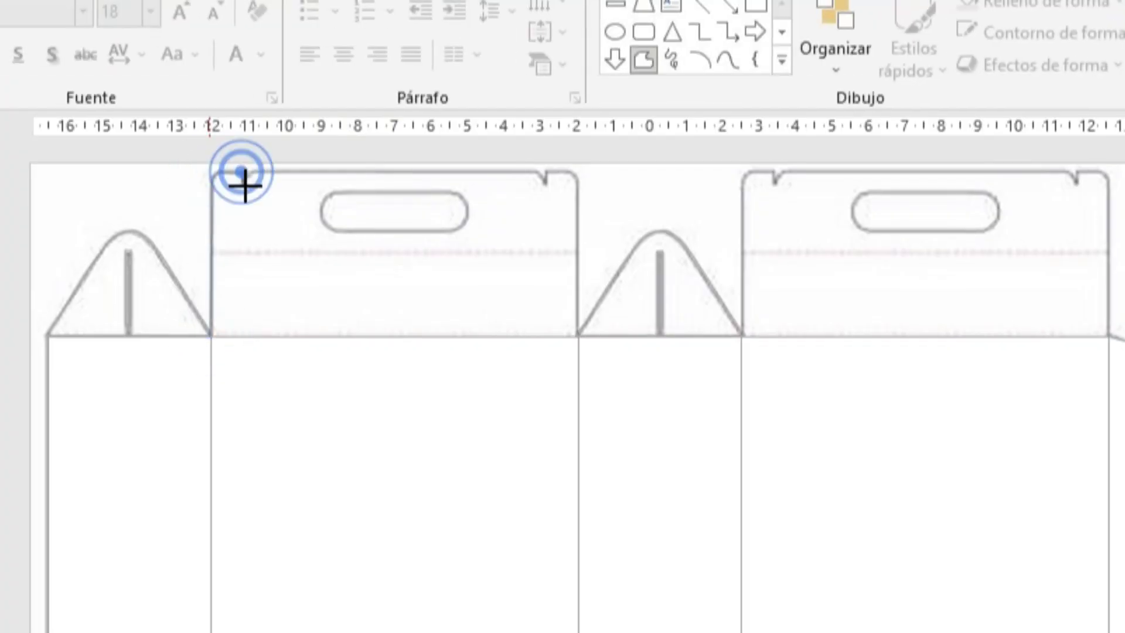
left_click(242, 181)
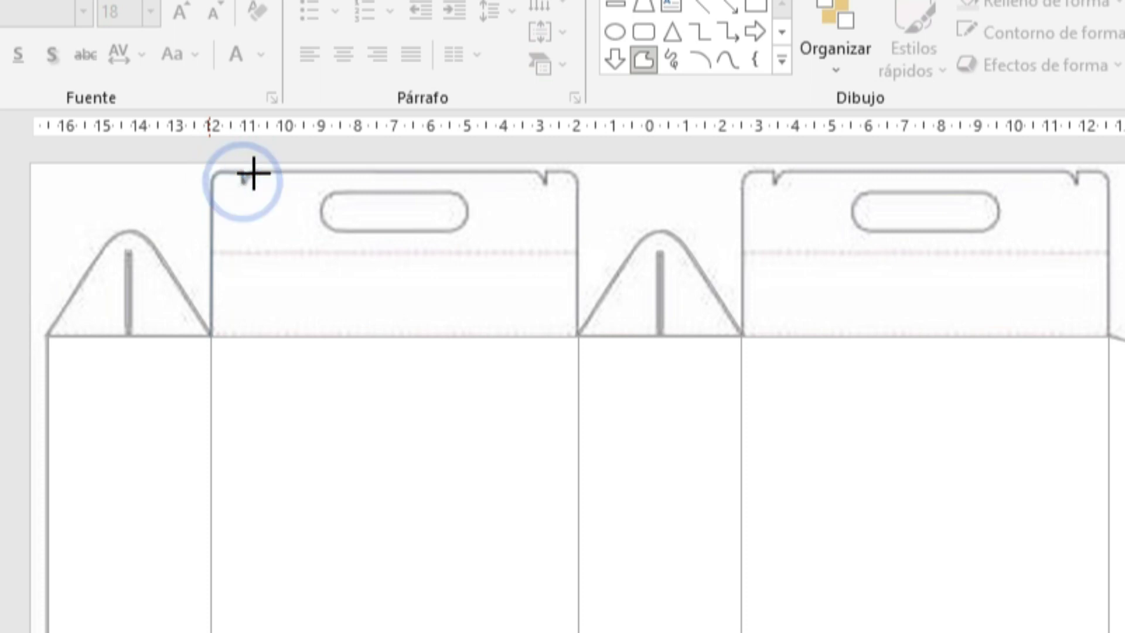
left_click(247, 172)
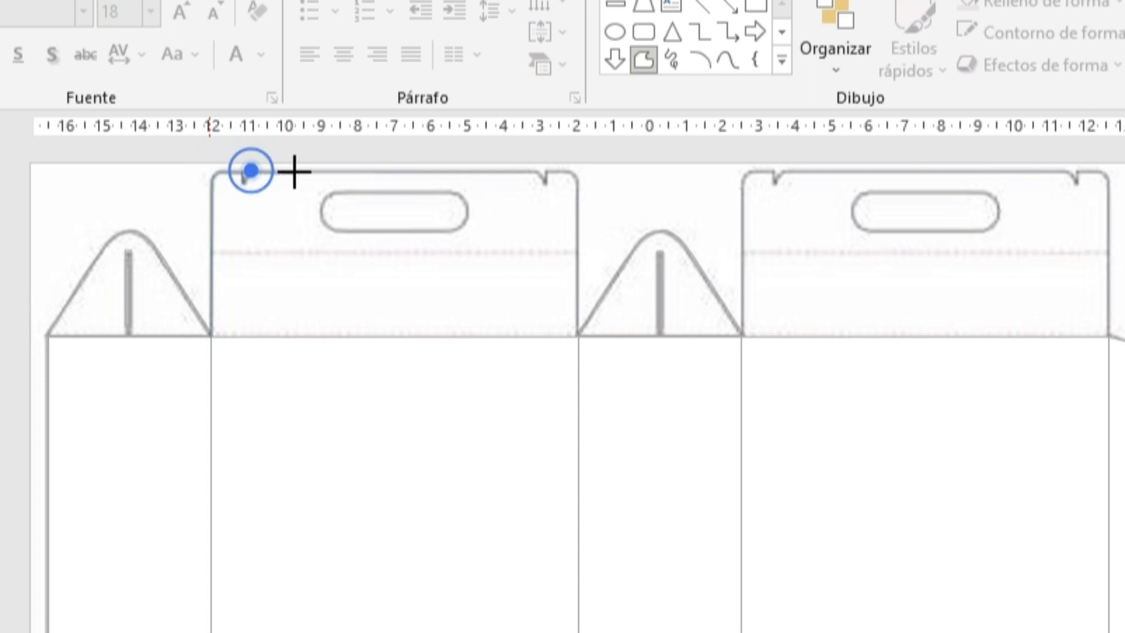
left_click(541, 172)
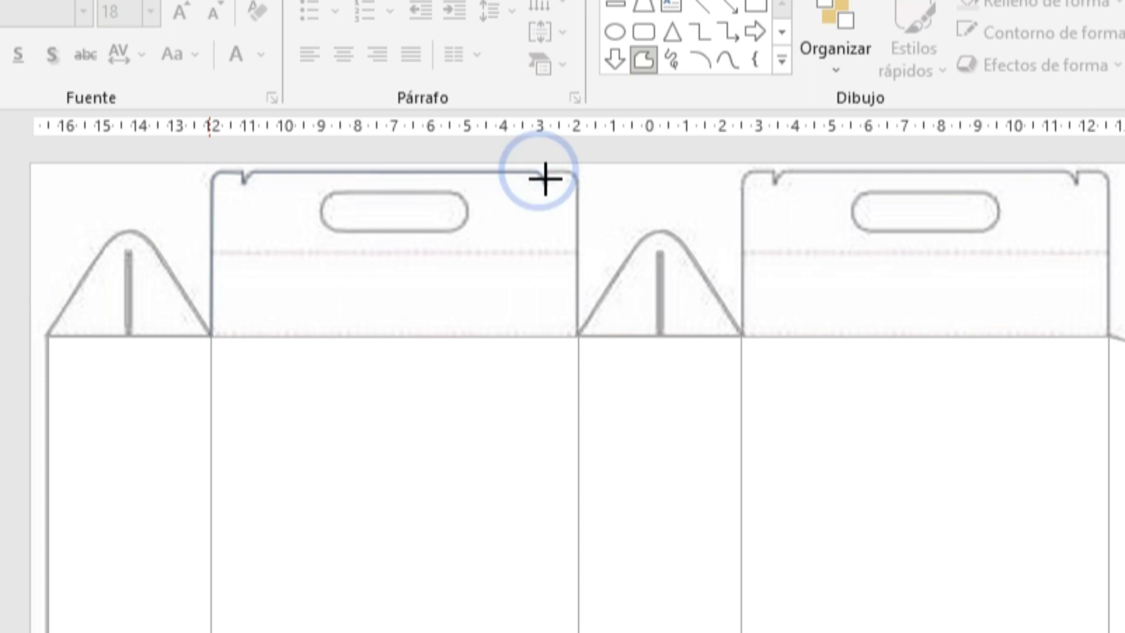
left_click(545, 180)
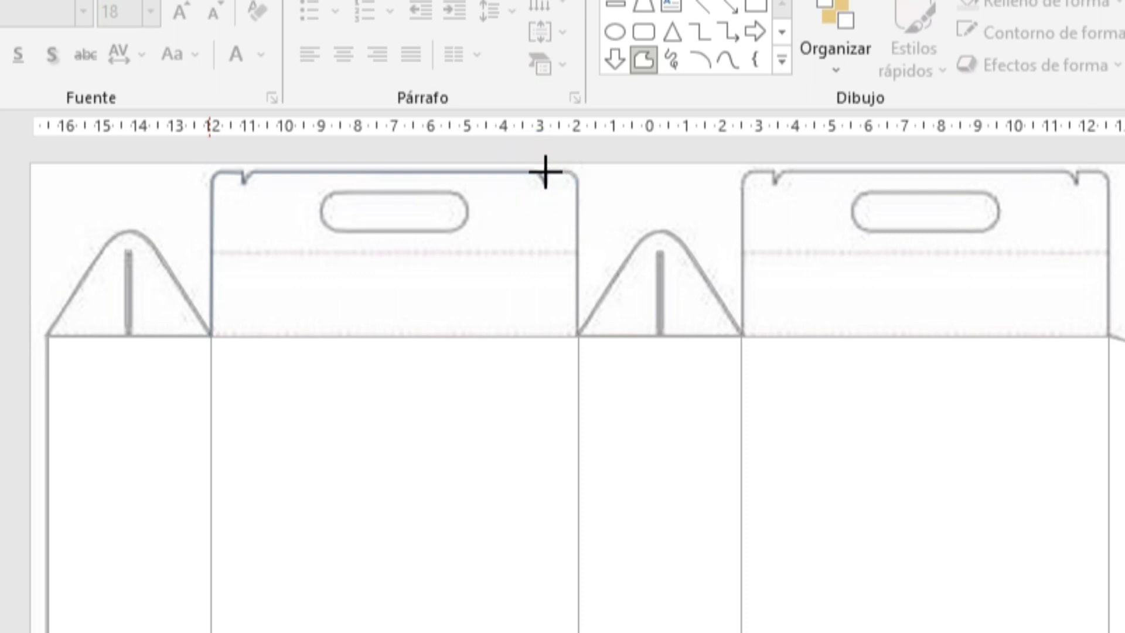
left_click(546, 171)
left_click(547, 171)
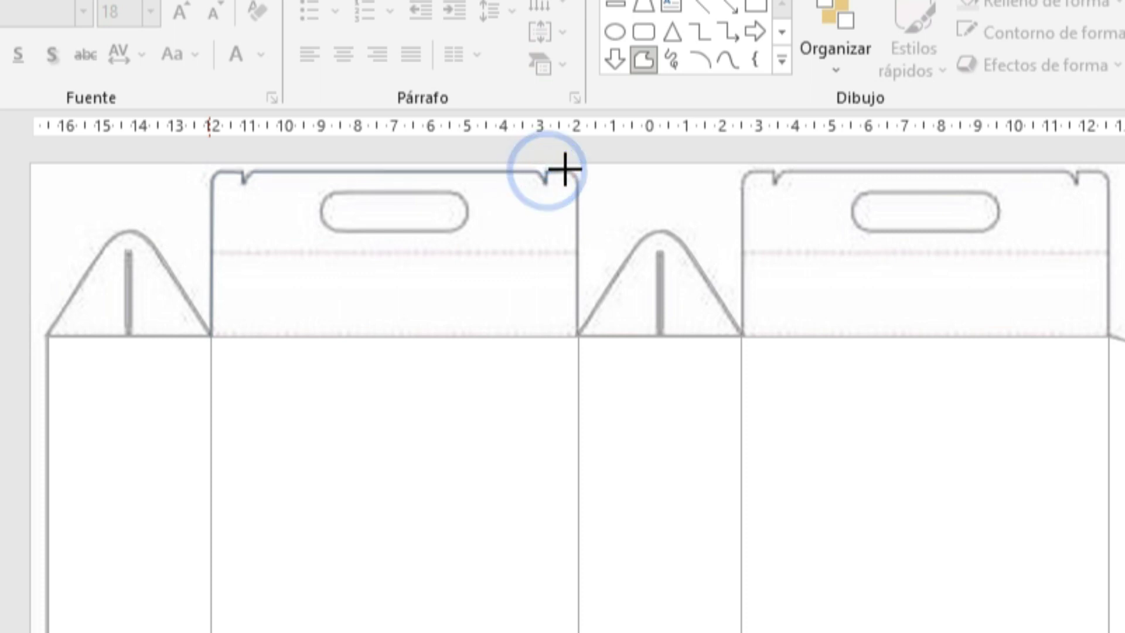
left_click(568, 171)
left_click(575, 175)
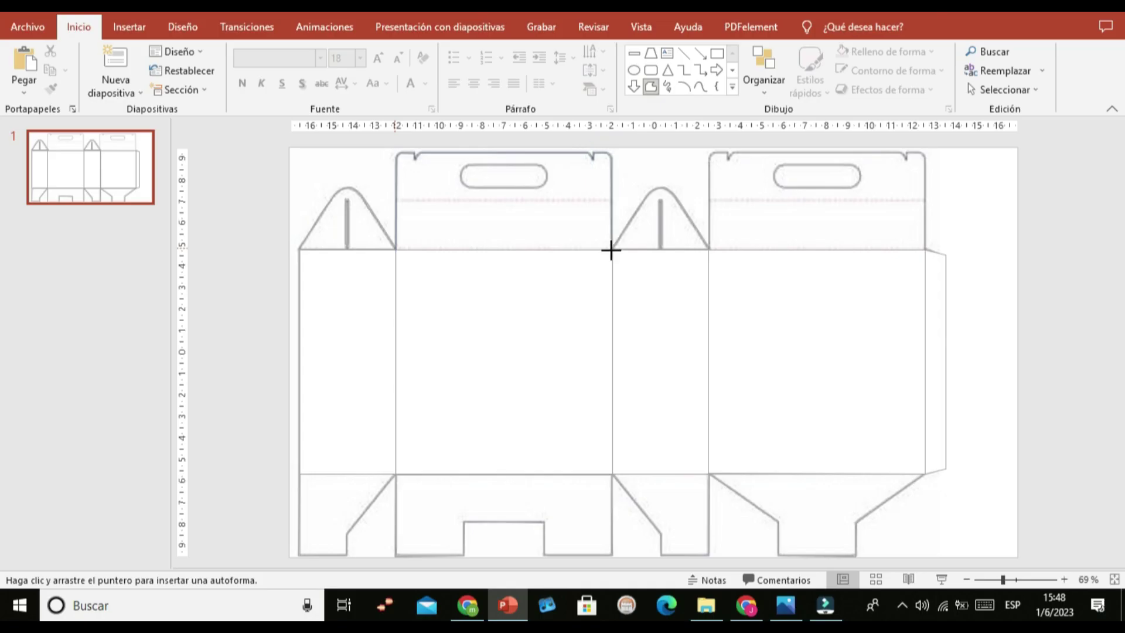
left_click(611, 250)
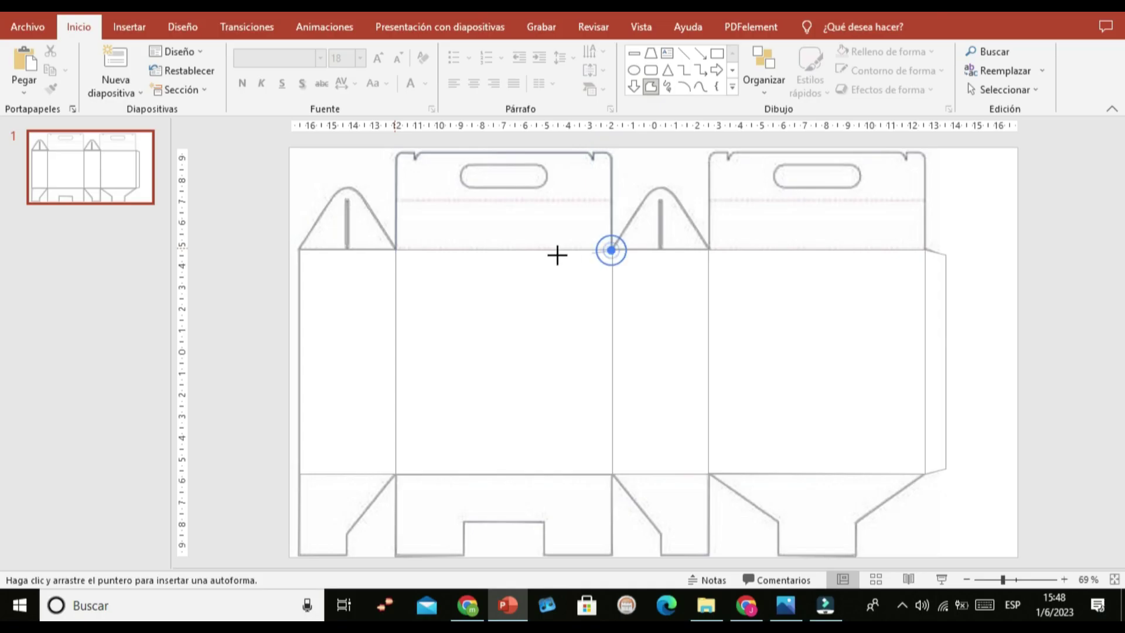
left_click(395, 251)
Step: Remove the fill from the 4,58 × 10,08 cm top flap shape, leaving only its outline
left_click(395, 250)
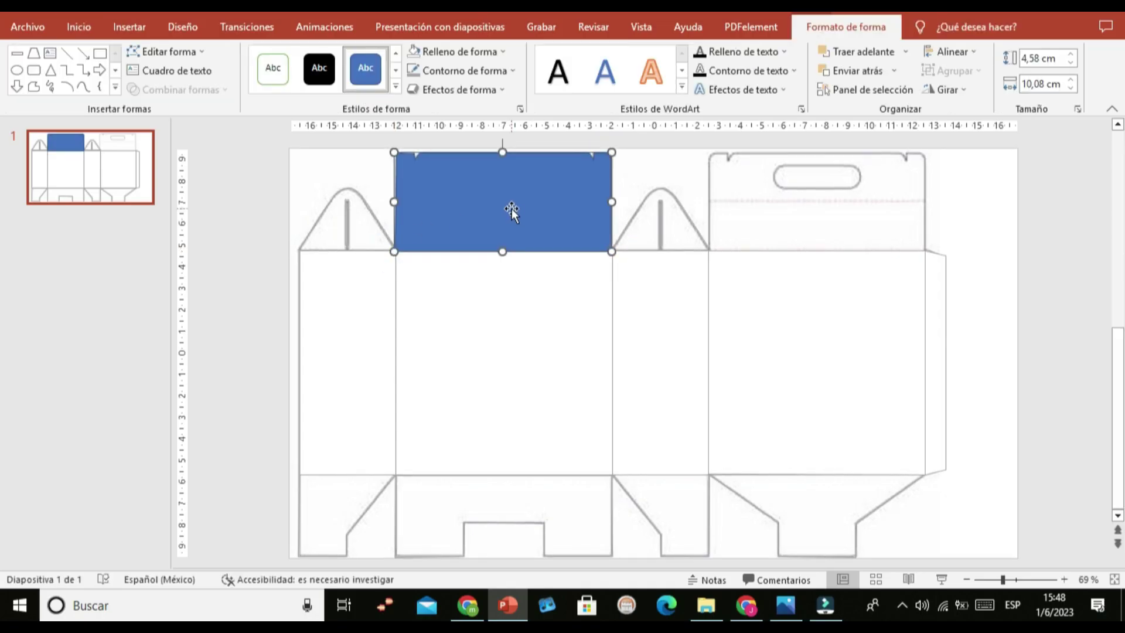
left_click(413, 52)
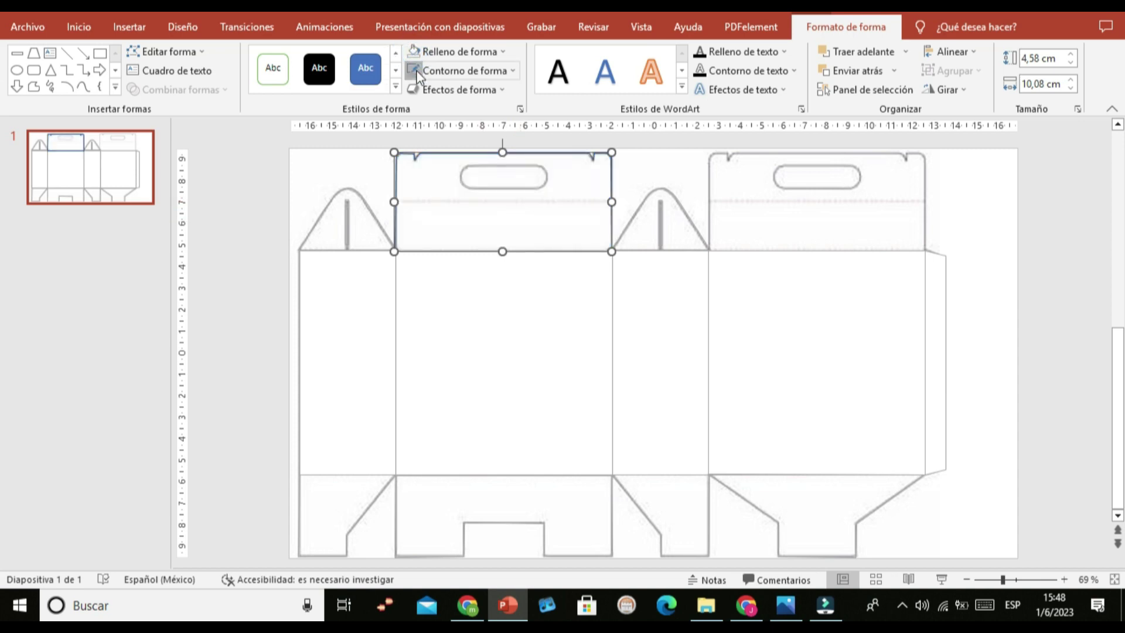
left_click(413, 71)
left_click(482, 193)
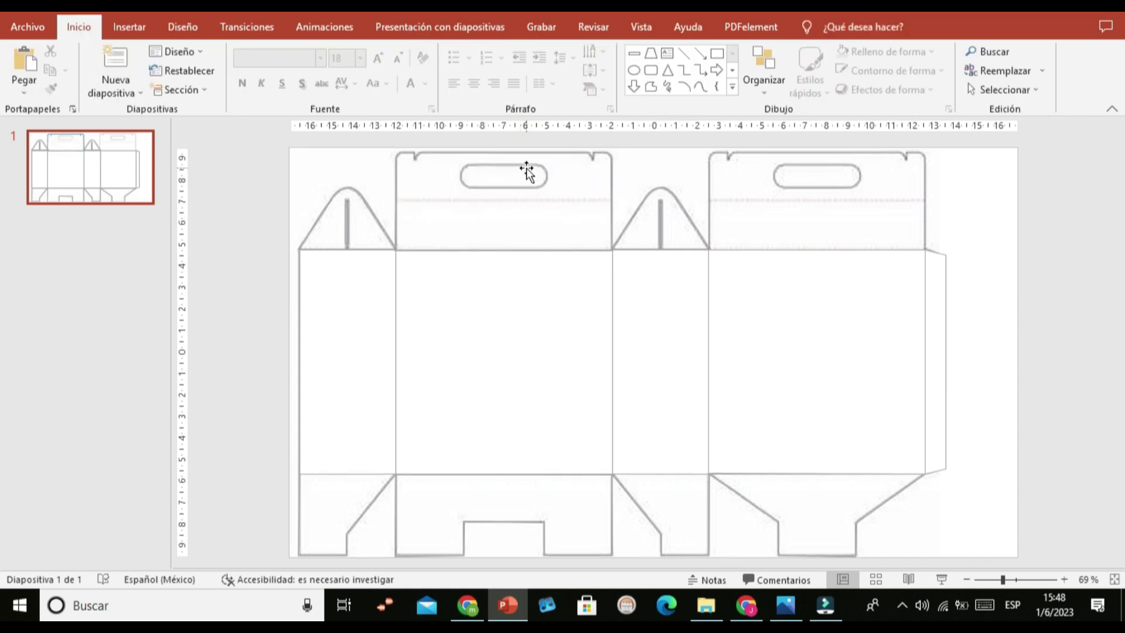
left_click(477, 174)
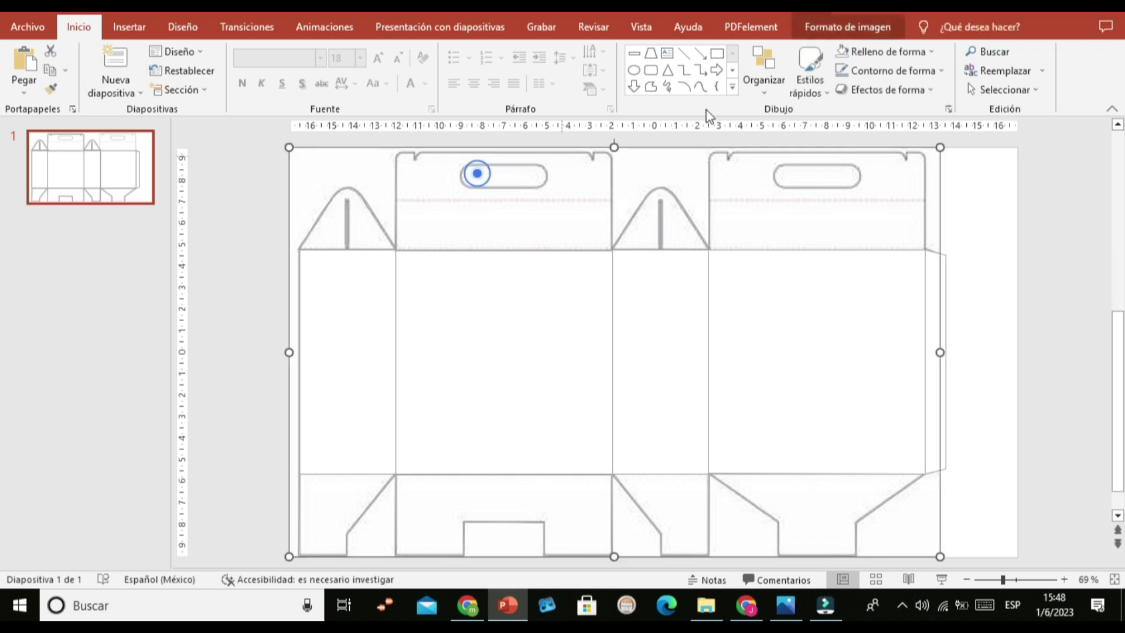
Step: Draw an ellipse over the left handle slot and reshape its points to fit the slot
left_click(634, 71)
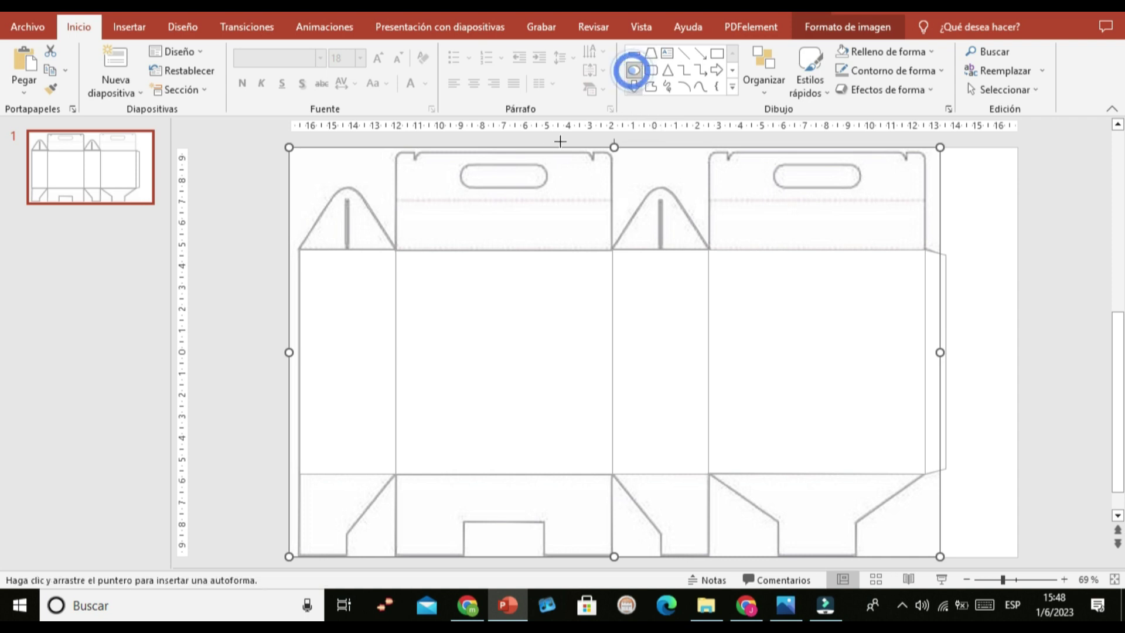
mouse_move(463, 166)
left_mouse_down()
mouse_move(548, 187)
mouse_move(505, 162)
left_mouse_up()
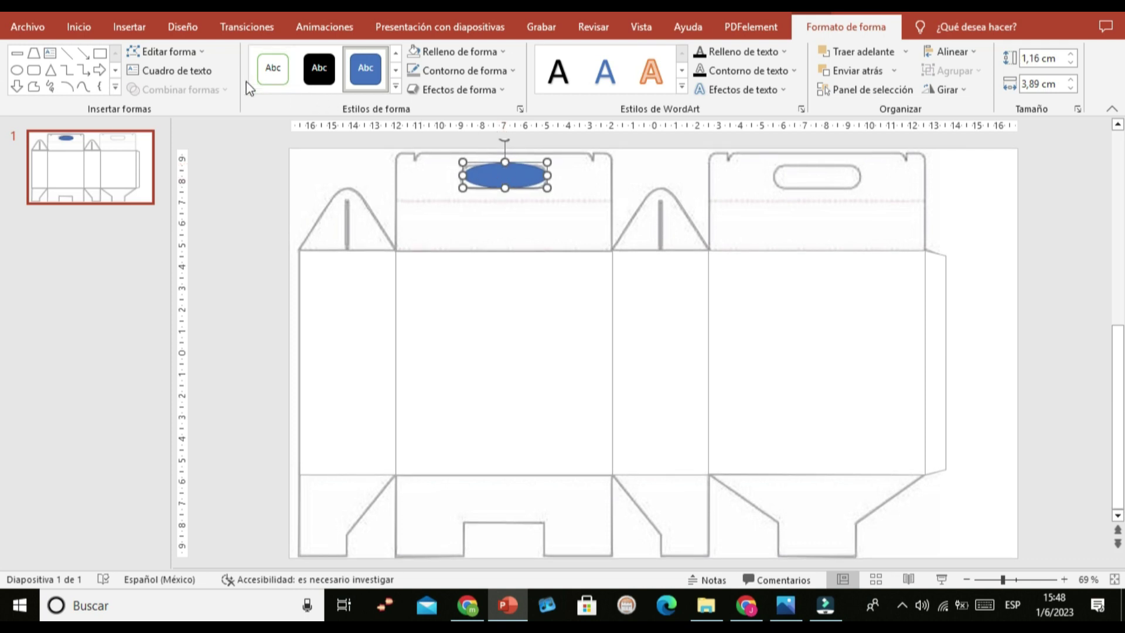
left_click(169, 51)
left_click(188, 90)
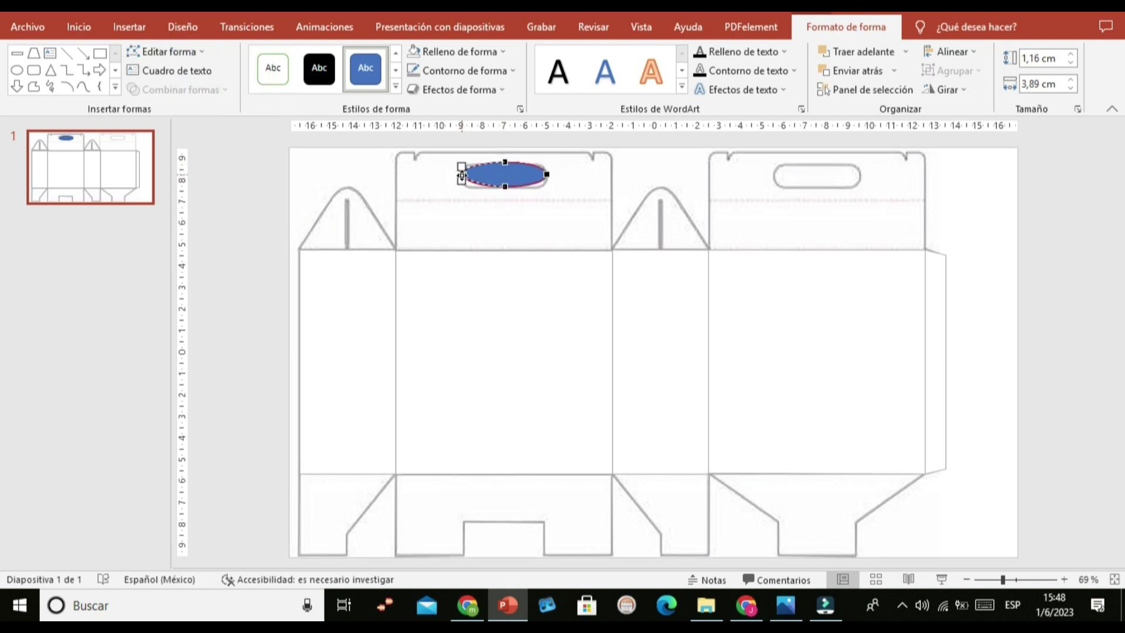
left_click_drag(462, 174, 452, 170)
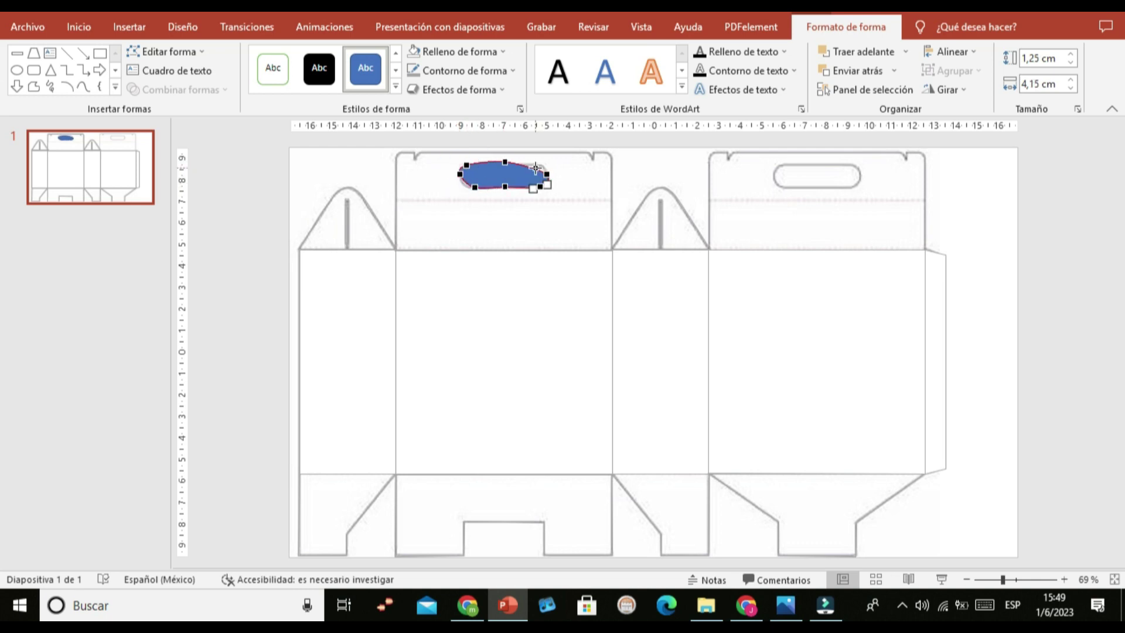
left_click_drag(536, 168, 547, 170)
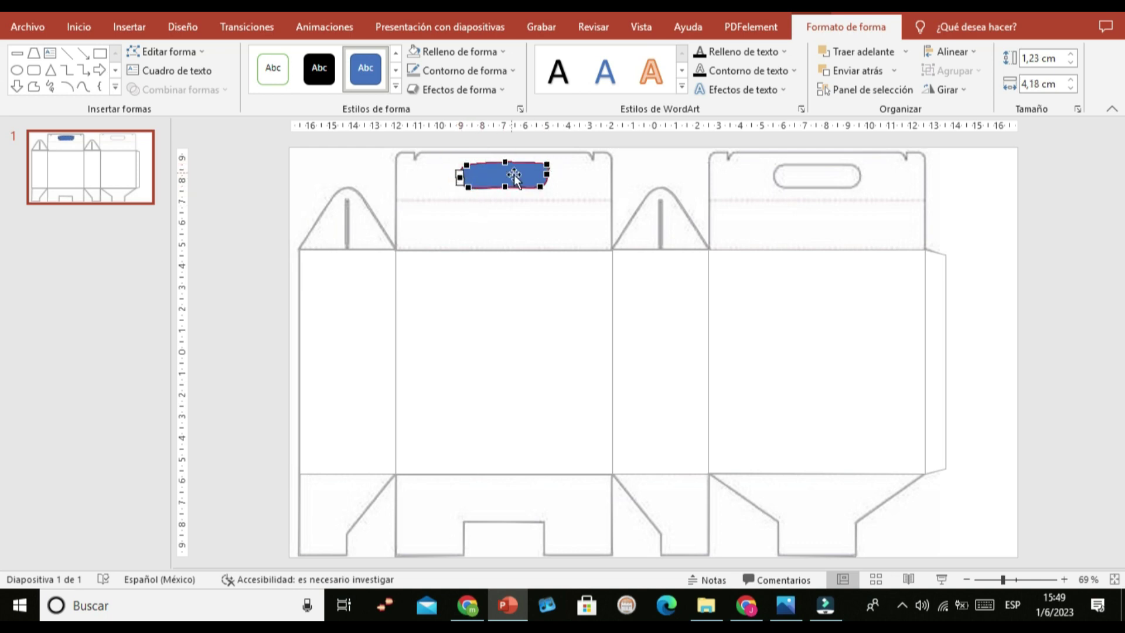
left_click(78, 26)
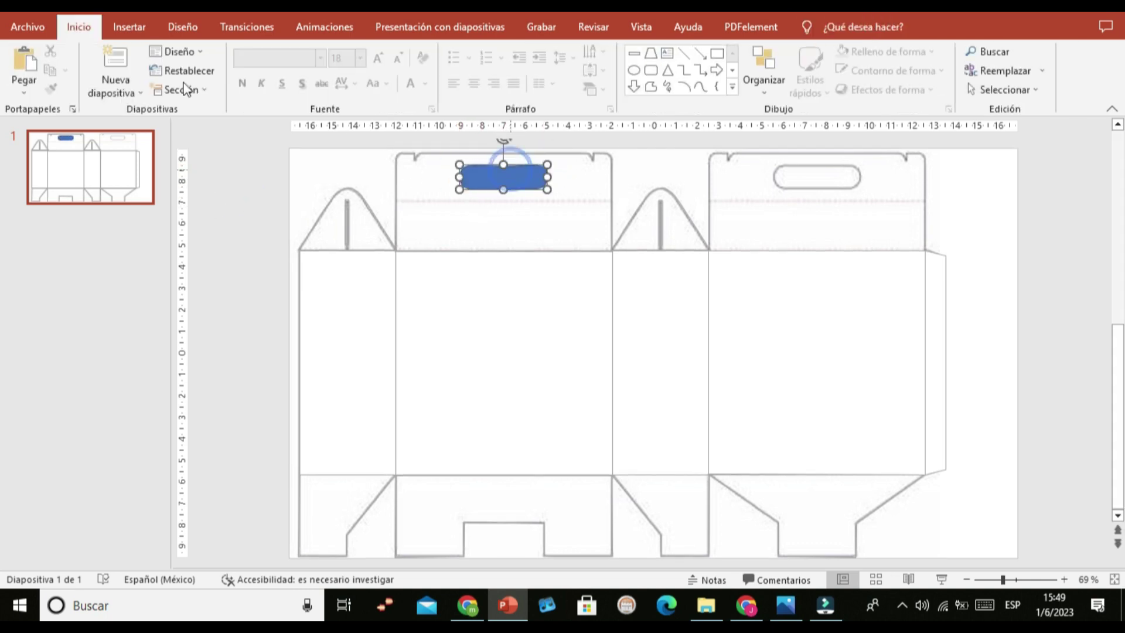
left_click(504, 176)
key("Escape")
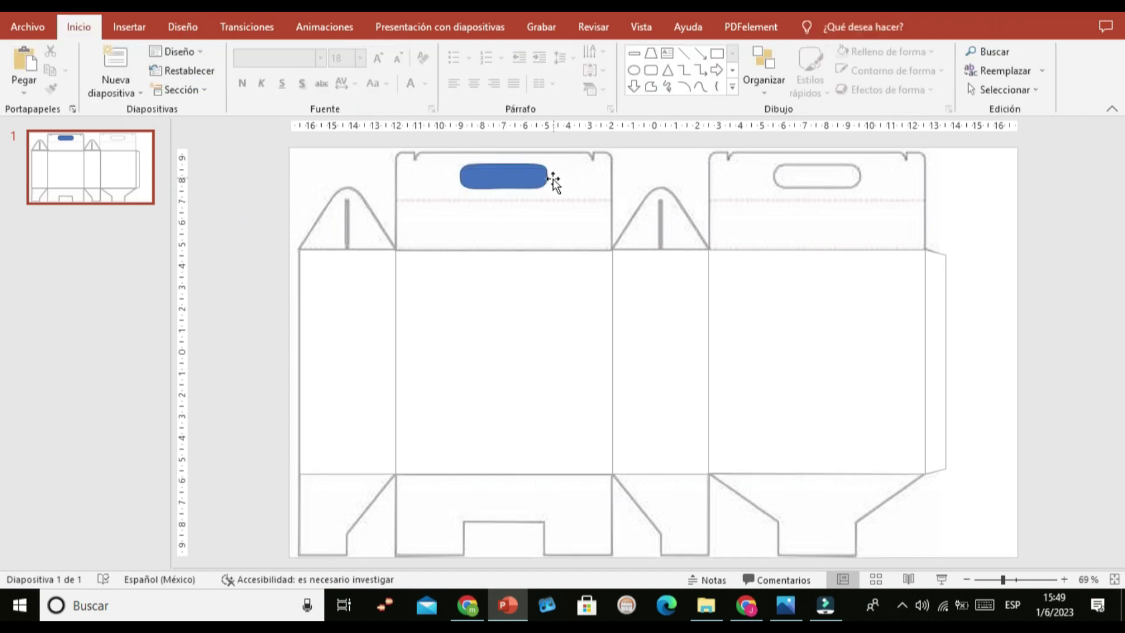
Step: Make the 1,16 × 4,07 cm handle outline unfilled and copy it onto the right handle slot
double_click(541, 185)
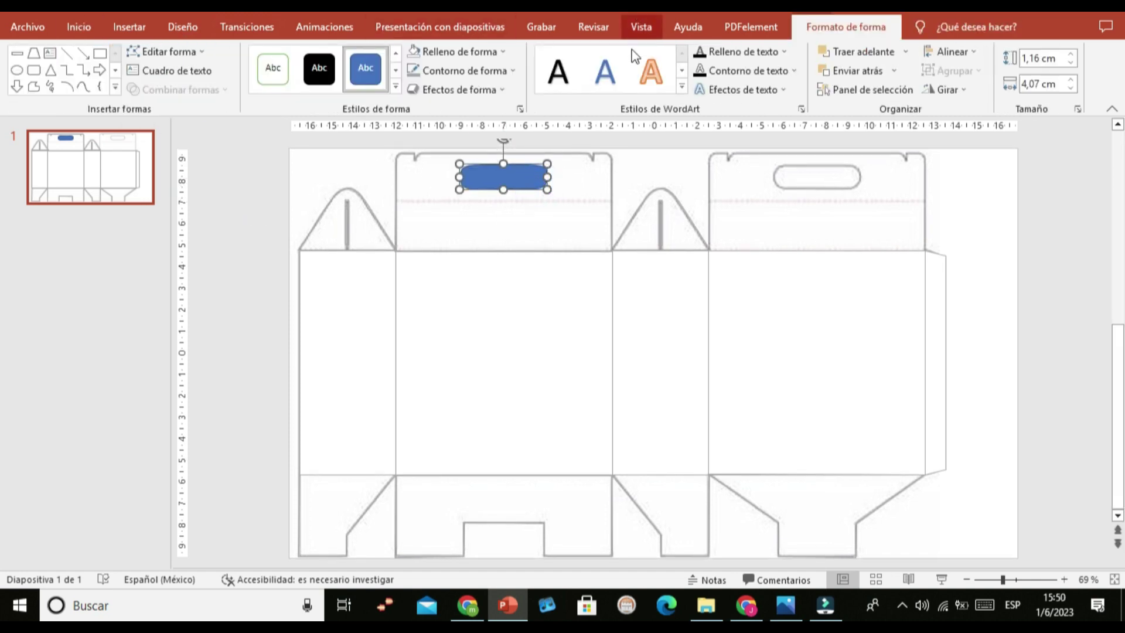
left_click(416, 51)
left_click(416, 72)
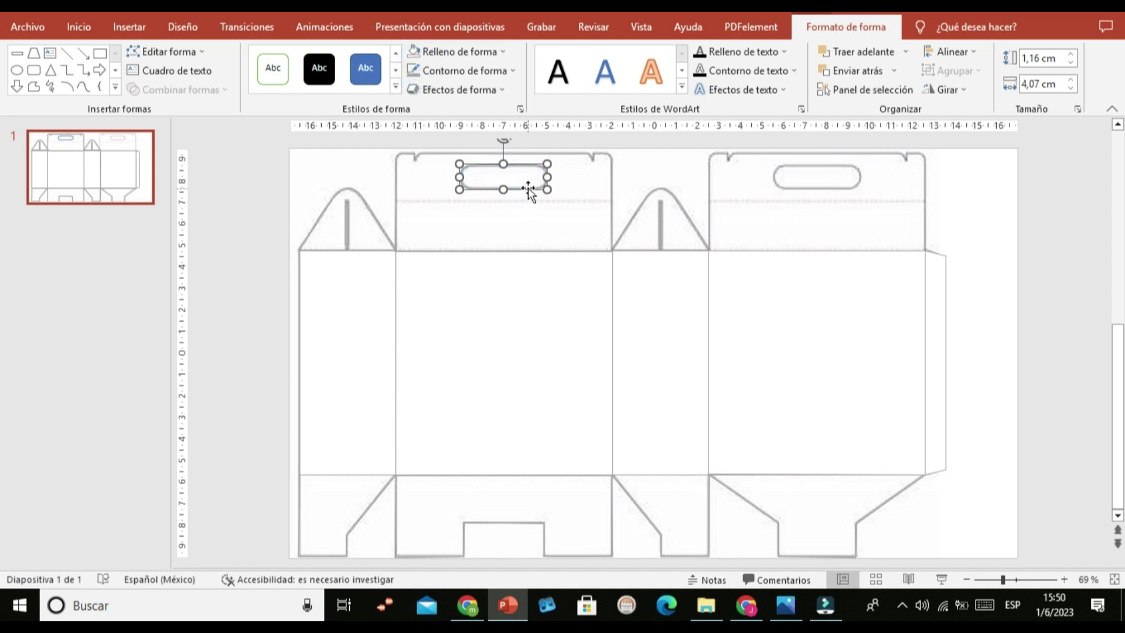
key("ctrl+c")
key("ctrl+v")
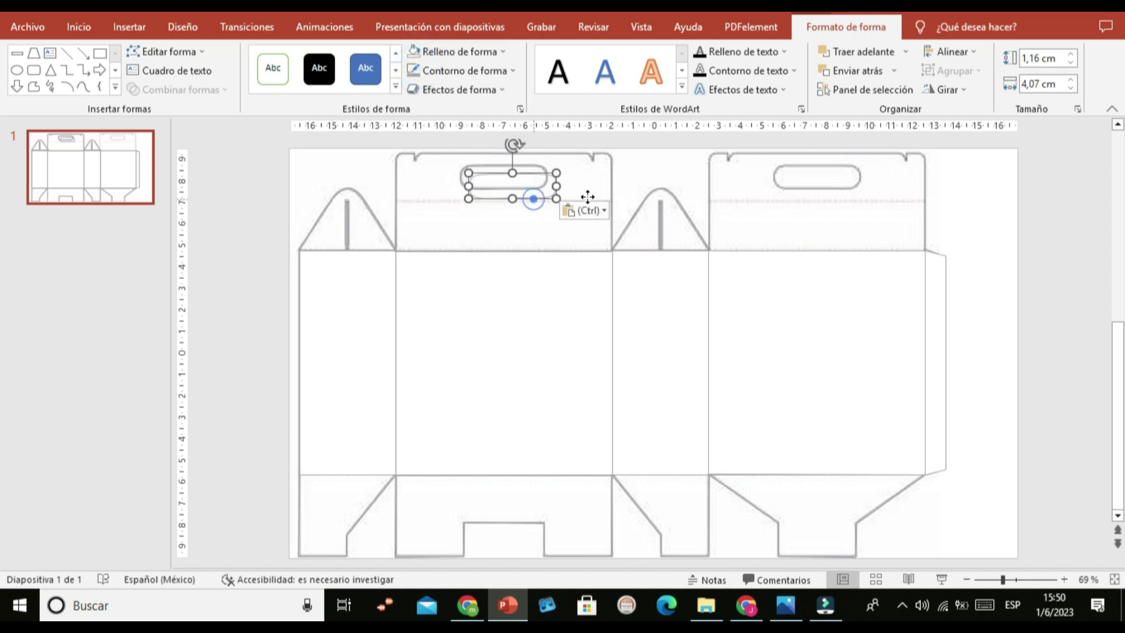
left_click_drag(530, 186, 840, 190)
Step: Copy the top-left panel outline and place it over the top-right panel
left_click(565, 248)
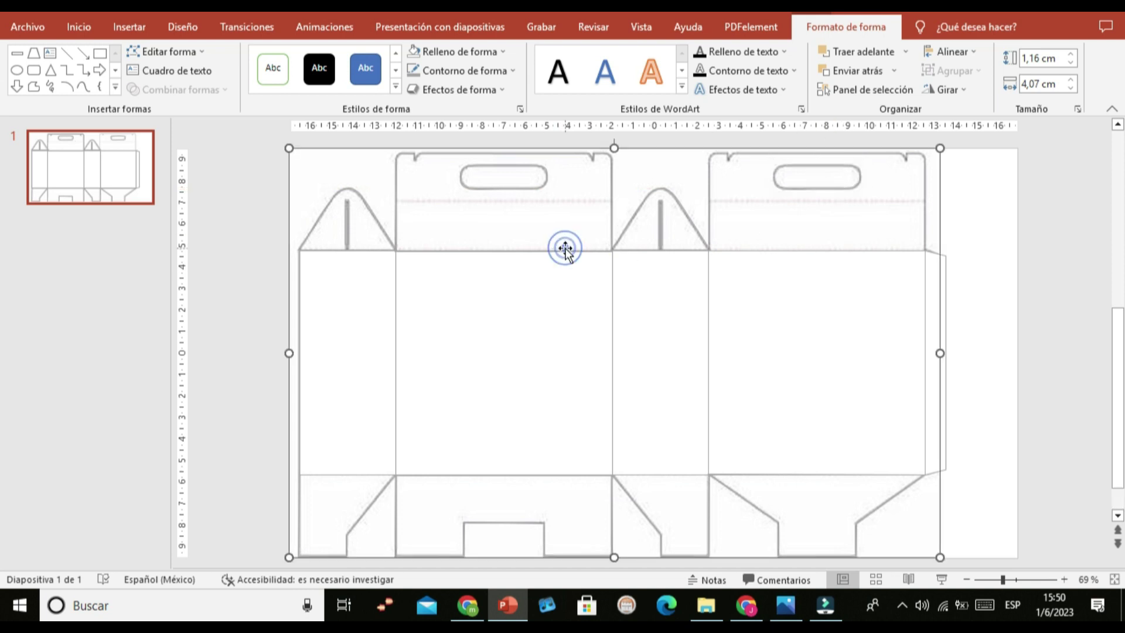
left_click(582, 251)
key("ctrl+c")
key("ctrl+v")
left_click_drag(582, 252, 891, 256)
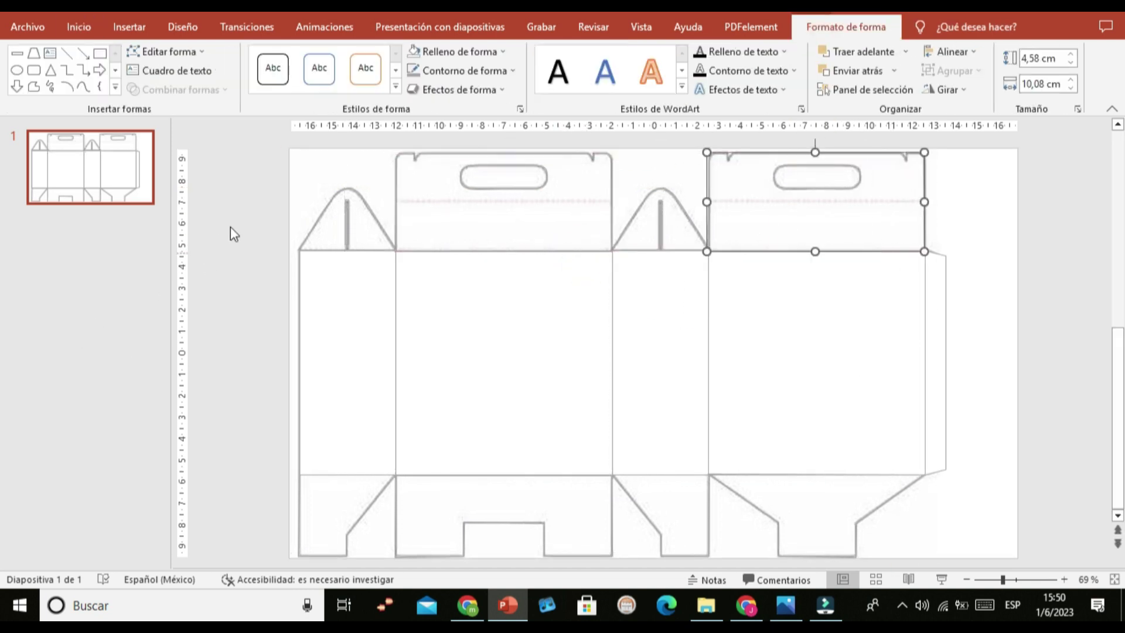
Step: Remove the template picture and inspect the left handle outline's edit points
left_click(302, 183)
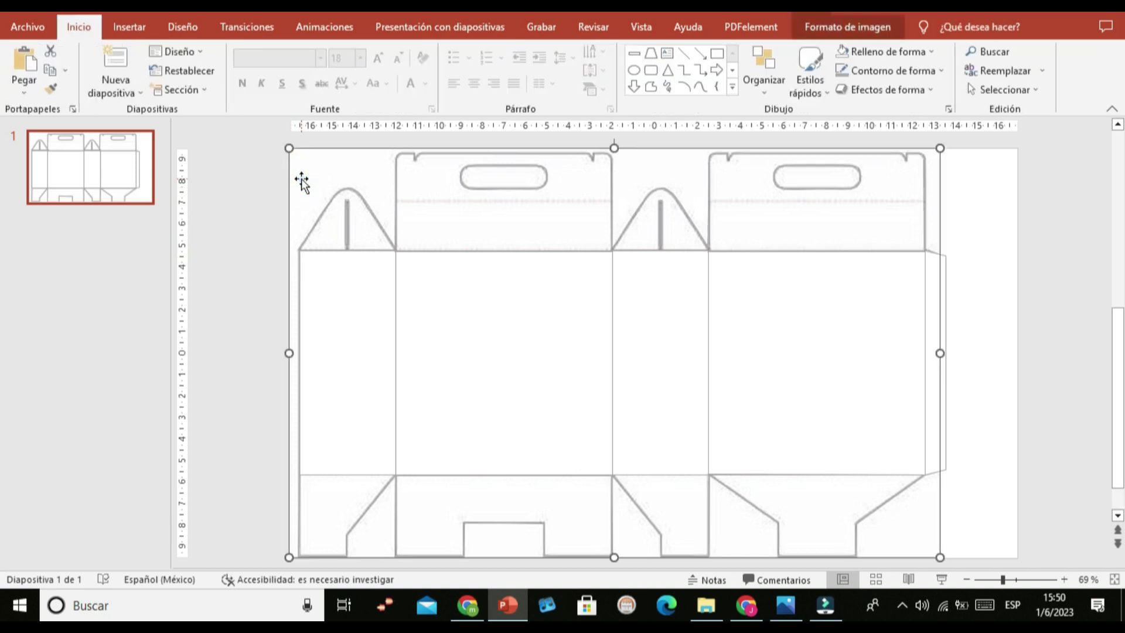
key("Escape")
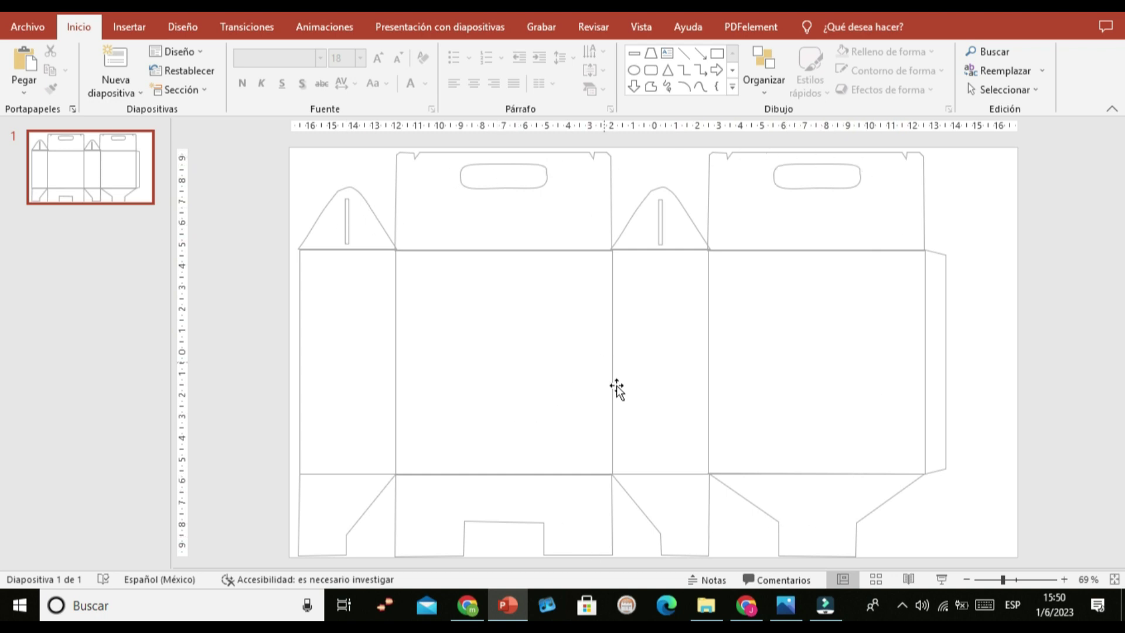
left_click(504, 185)
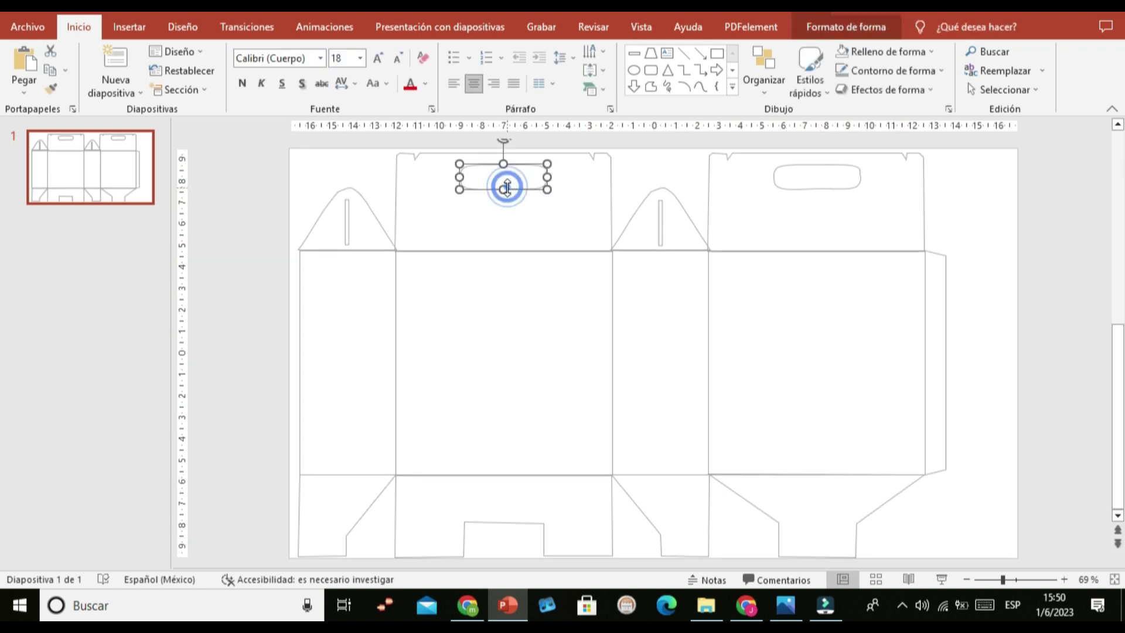
left_click(504, 184)
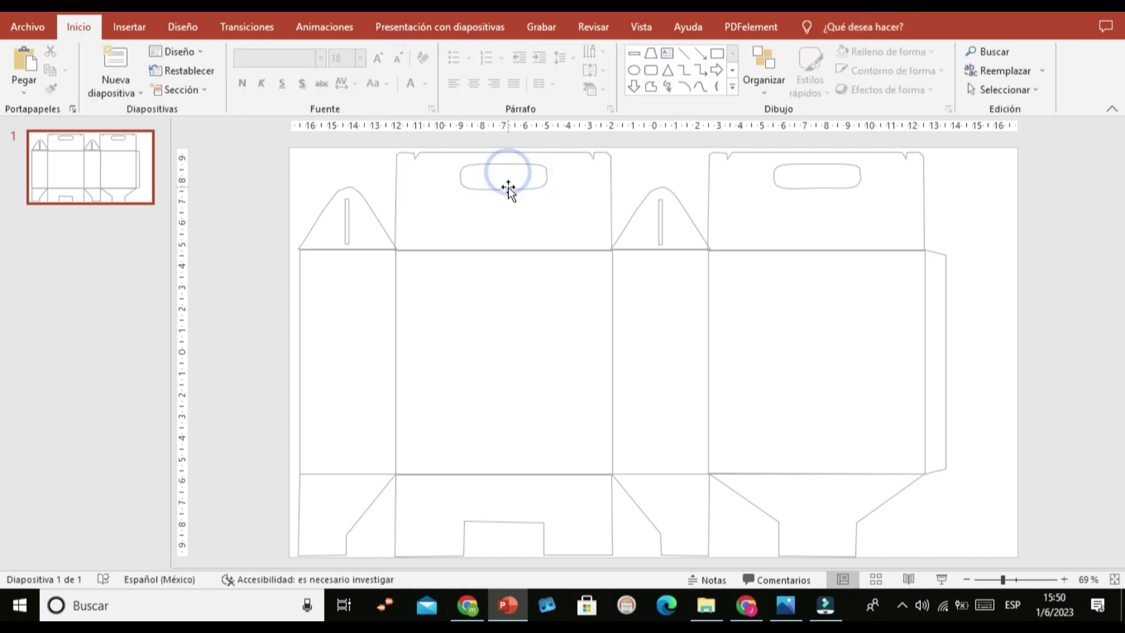
left_click(510, 182)
left_click(170, 51)
left_click(186, 94)
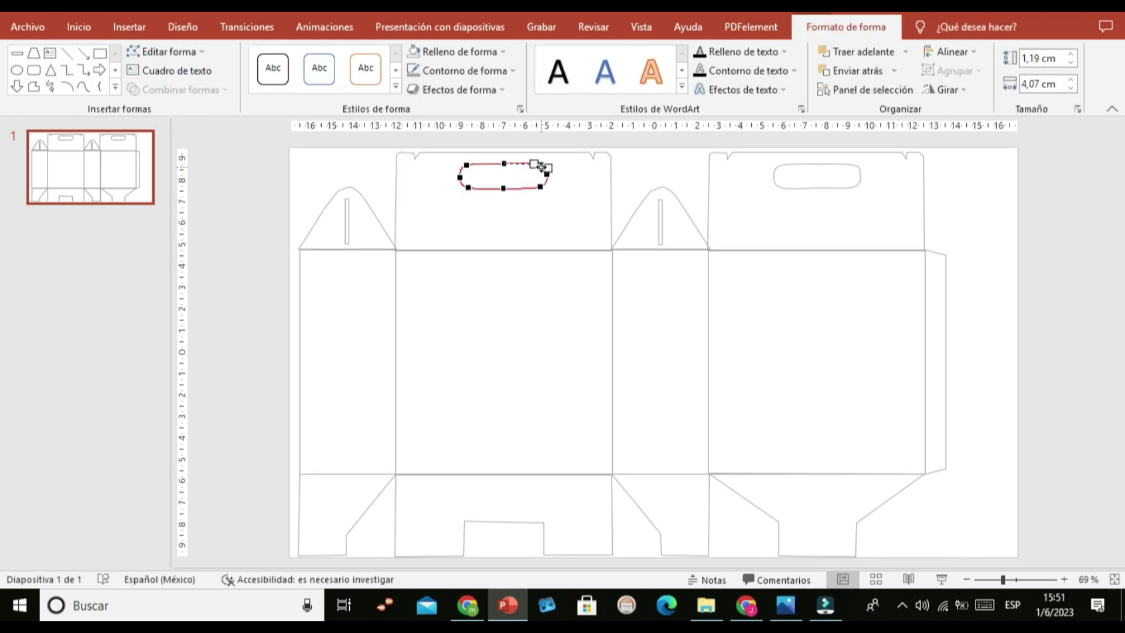
left_click(641, 229)
Step: Inspect the right handle outline's edit points
left_click(818, 176)
left_click(170, 51)
left_click(187, 94)
left_click(827, 209)
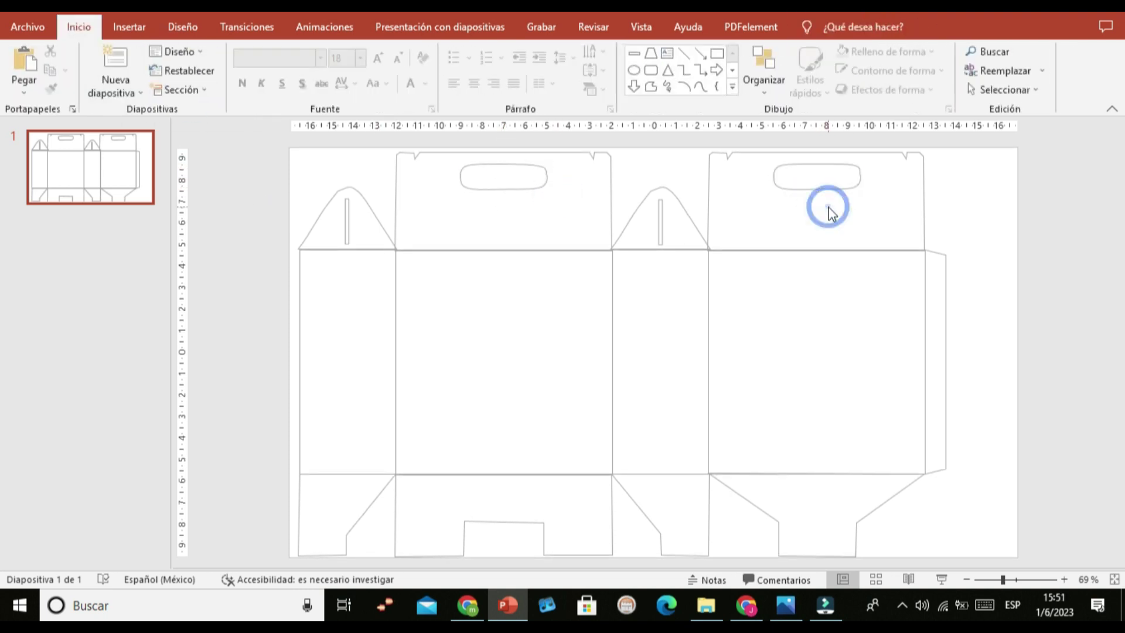
Step: Check the left peaked top flap's corner points and curve handles
left_click(389, 245)
left_click(170, 51)
left_click(186, 94)
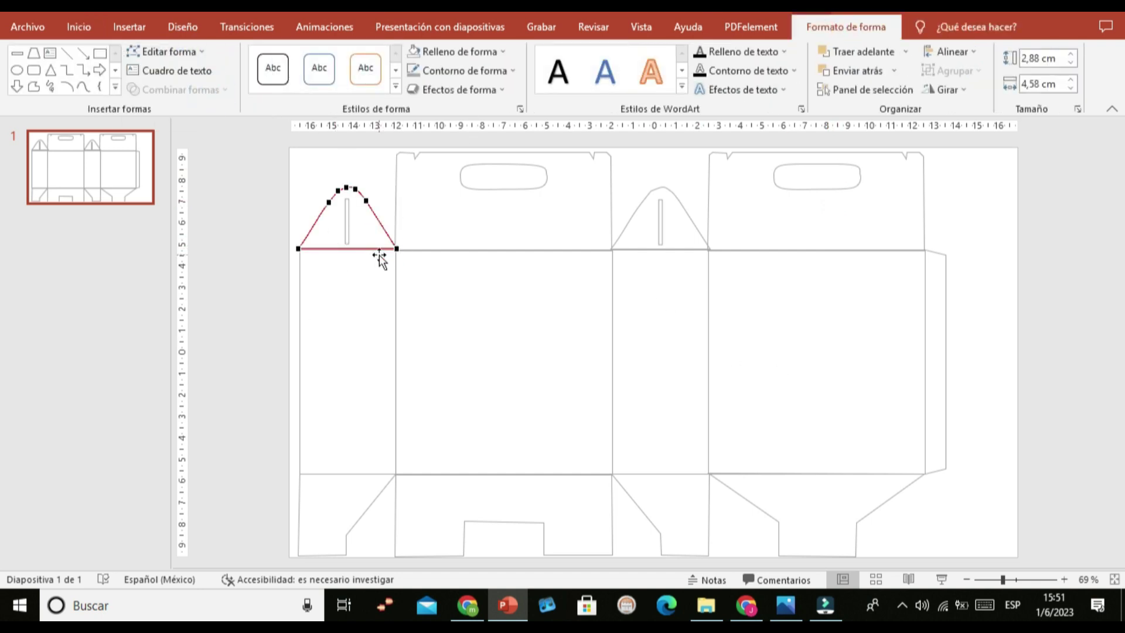
left_click(395, 248)
left_click(298, 249)
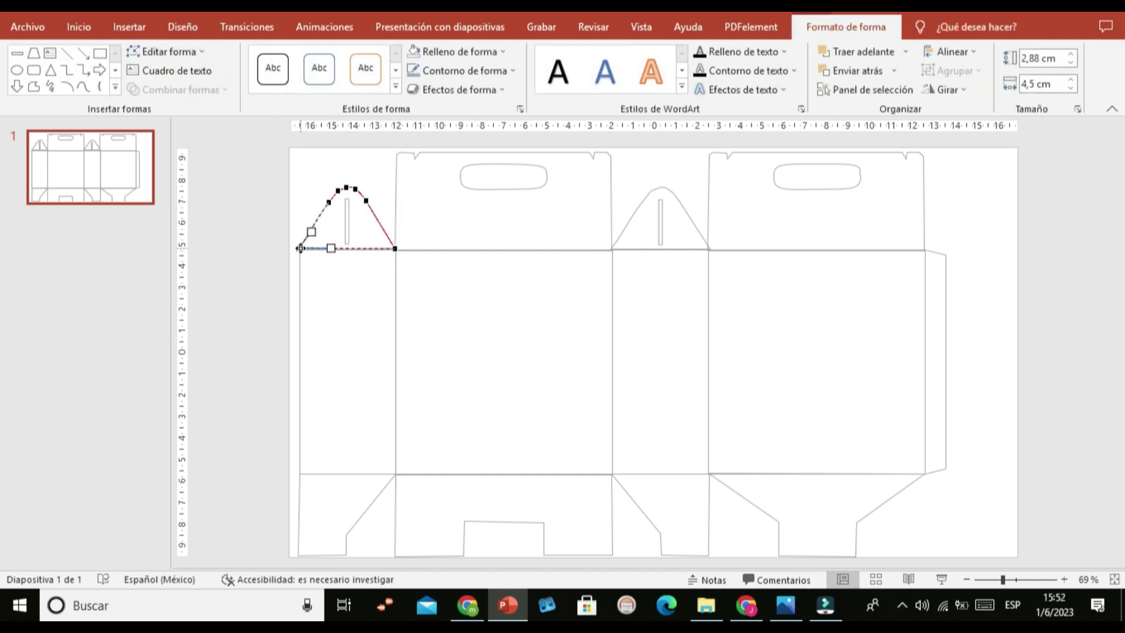
left_click(285, 239)
left_click(300, 245)
left_click(894, 27)
left_click(170, 52)
left_click(186, 93)
left_click(598, 302)
Step: Check the edit points of the right top flap and right panel outlines
double_click(690, 237)
left_click(170, 51)
left_click(187, 94)
left_click(612, 248)
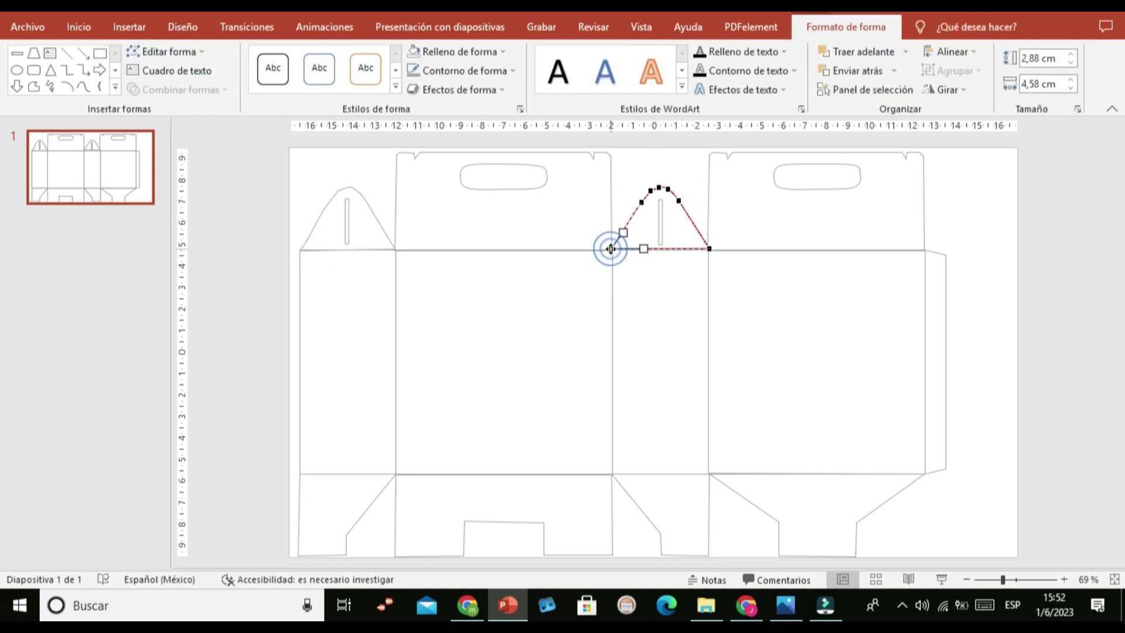
left_click(723, 231)
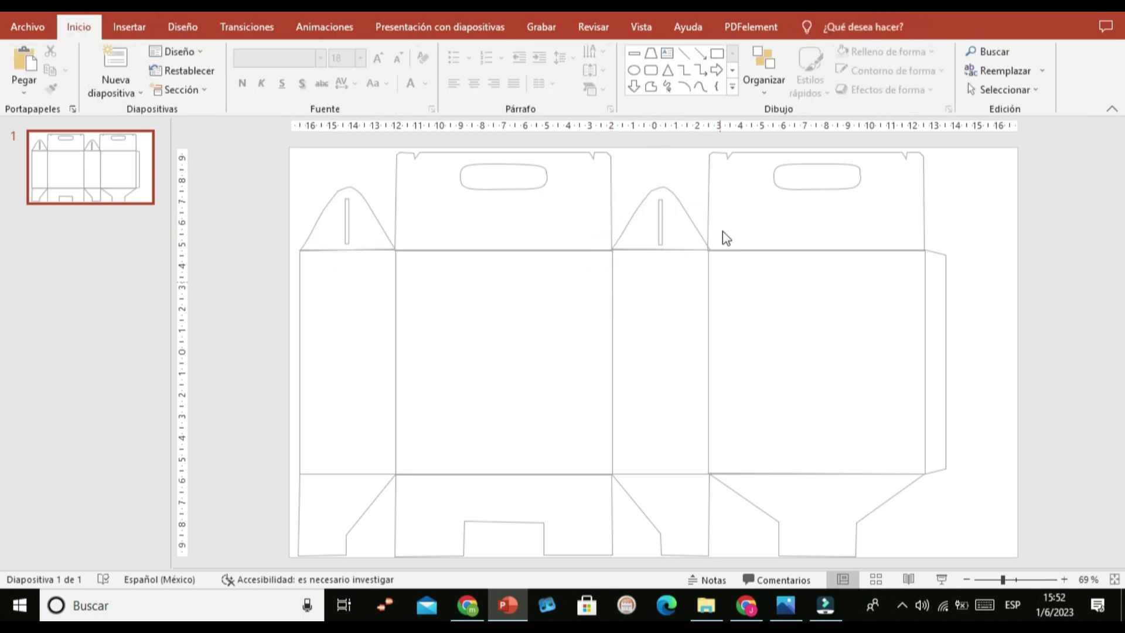
double_click(711, 211)
left_click(195, 56)
left_click(186, 93)
left_click(706, 247)
Step: Select every traced outline and group them into one 20,07 × 30,1 cm object
left_click(961, 228)
mouse_move(285, 144)
left_mouse_down()
mouse_move(423, 271)
mouse_move(997, 564)
left_mouse_up()
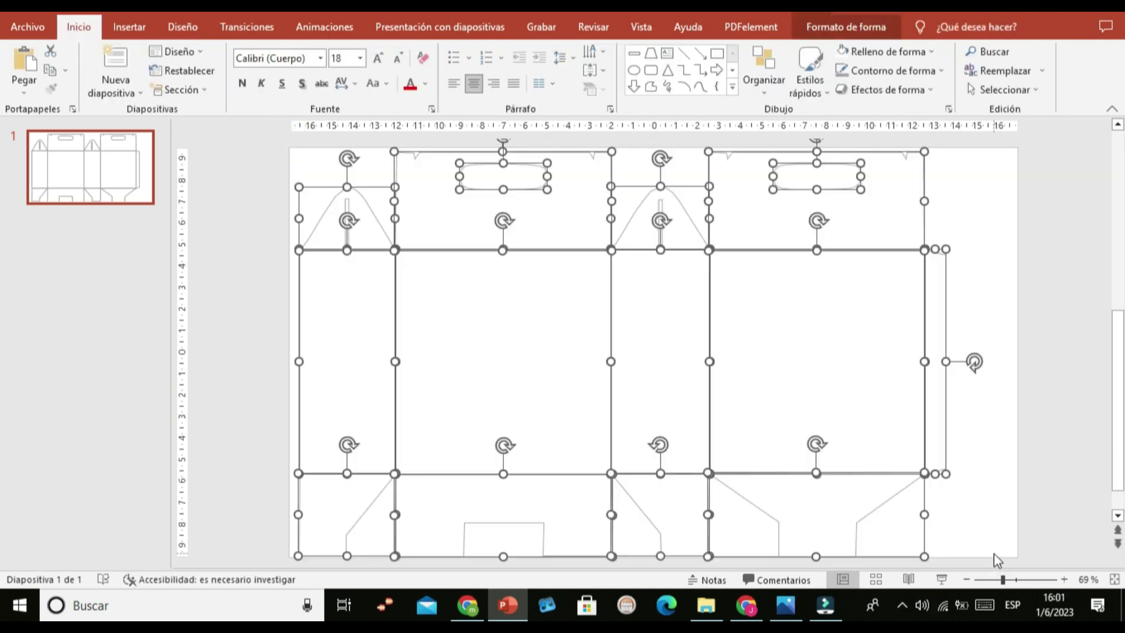
left_click(850, 27)
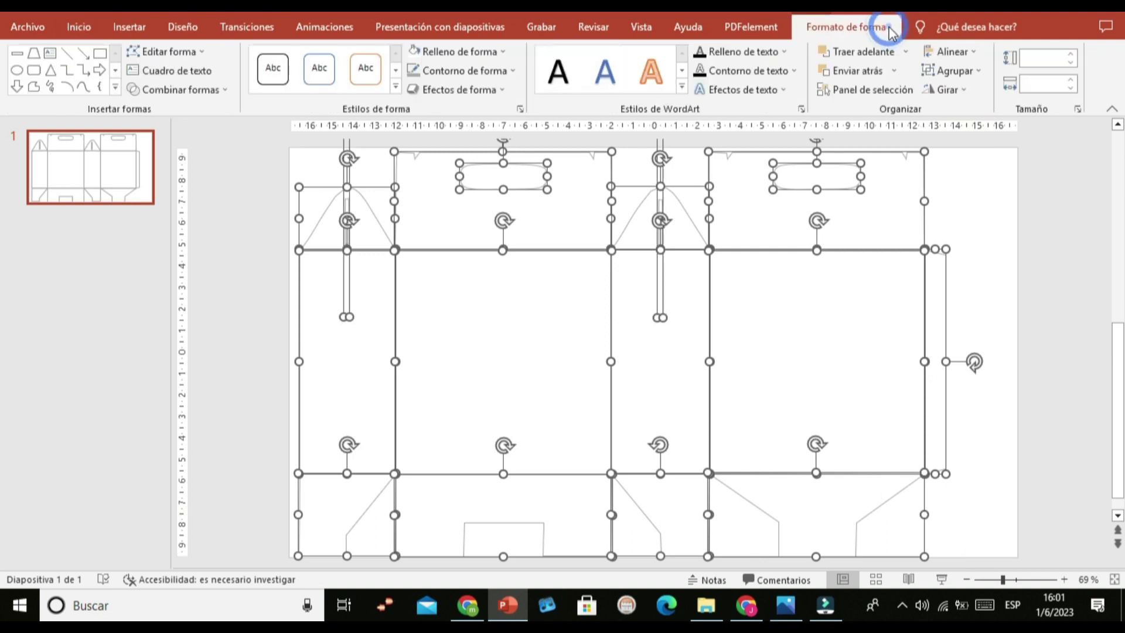
left_click(941, 69)
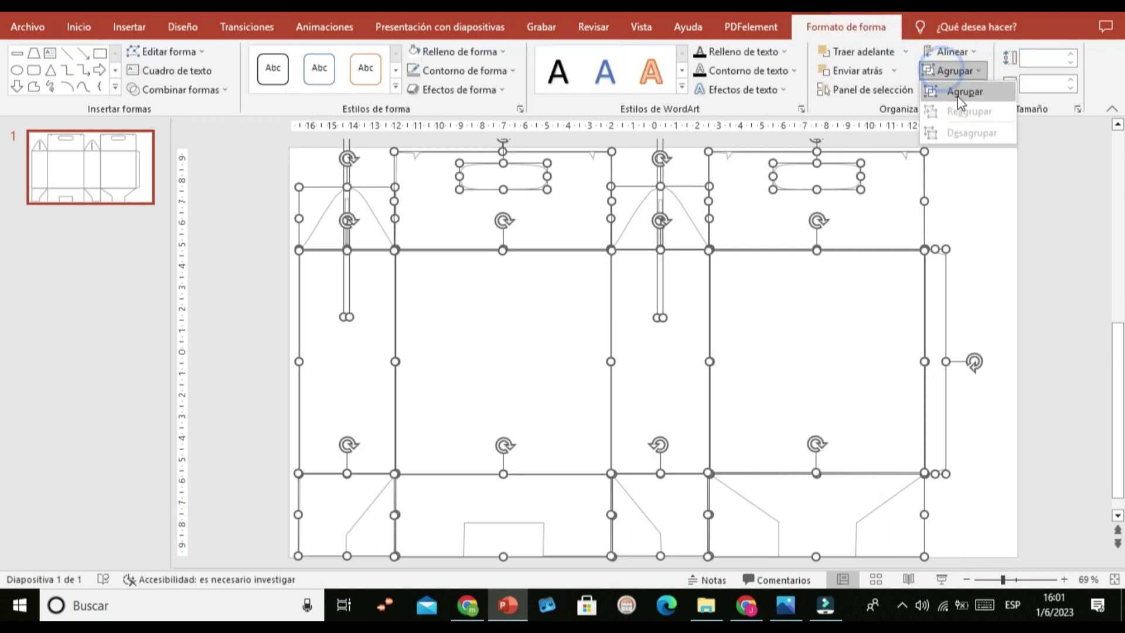
left_click(958, 93)
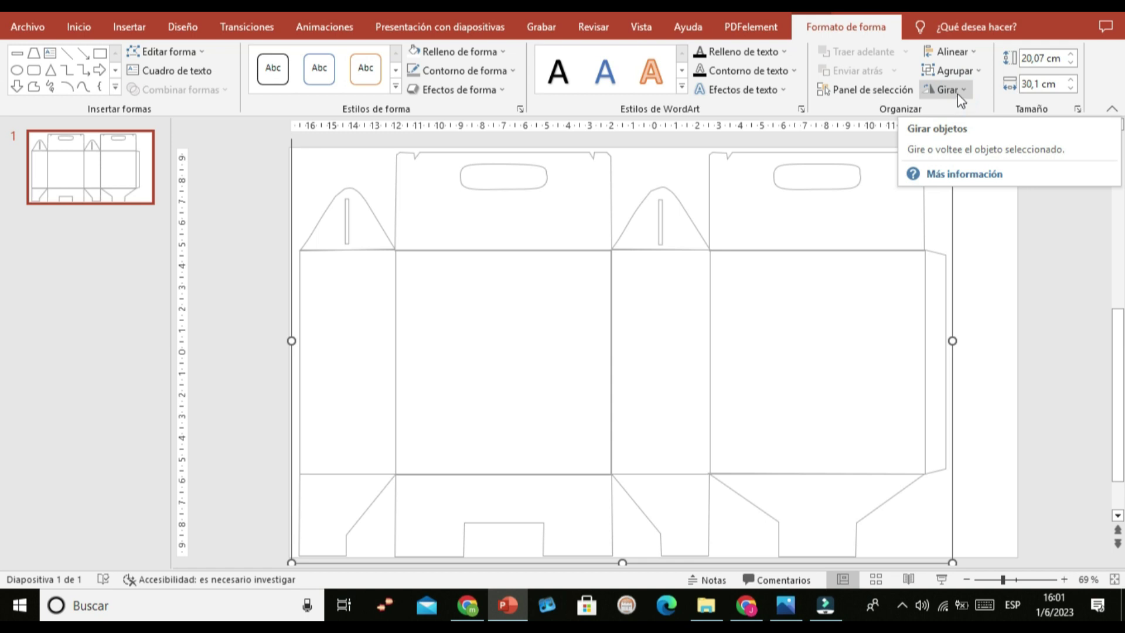
Step: Nudge the grouped box outline slightly to the right on the slide
mouse_move(579, 321)
left_mouse_down()
mouse_move(636, 320)
mouse_move(472, 346)
mouse_move(613, 335)
mouse_move(586, 319)
mouse_move(507, 348)
mouse_move(500, 370)
mouse_move(508, 297)
mouse_move(550, 349)
mouse_move(581, 317)
left_mouse_up()
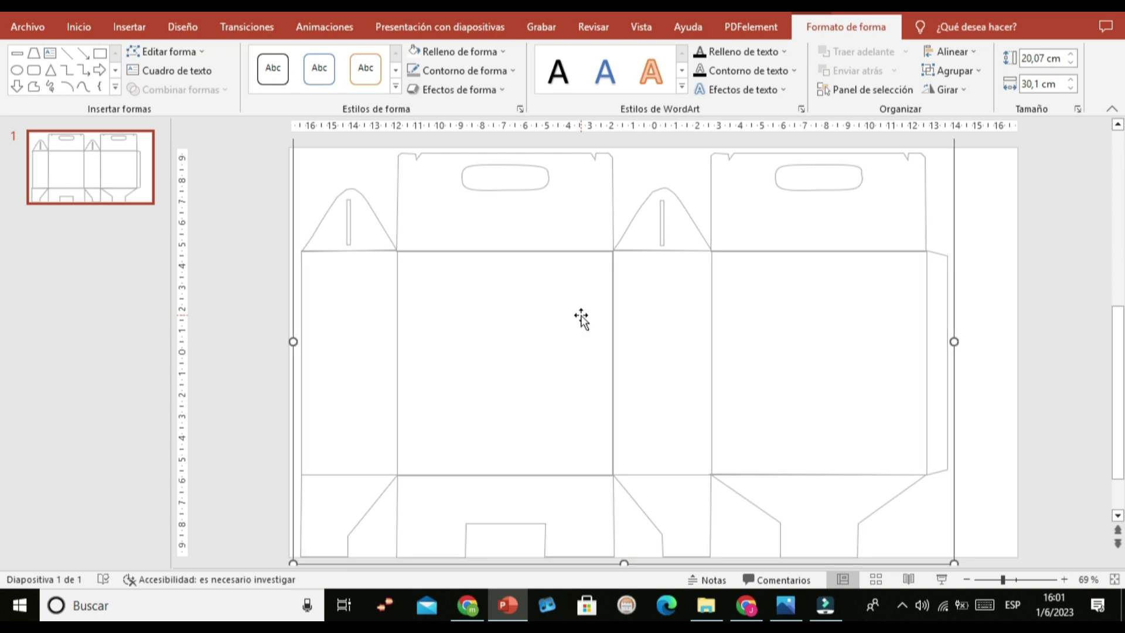